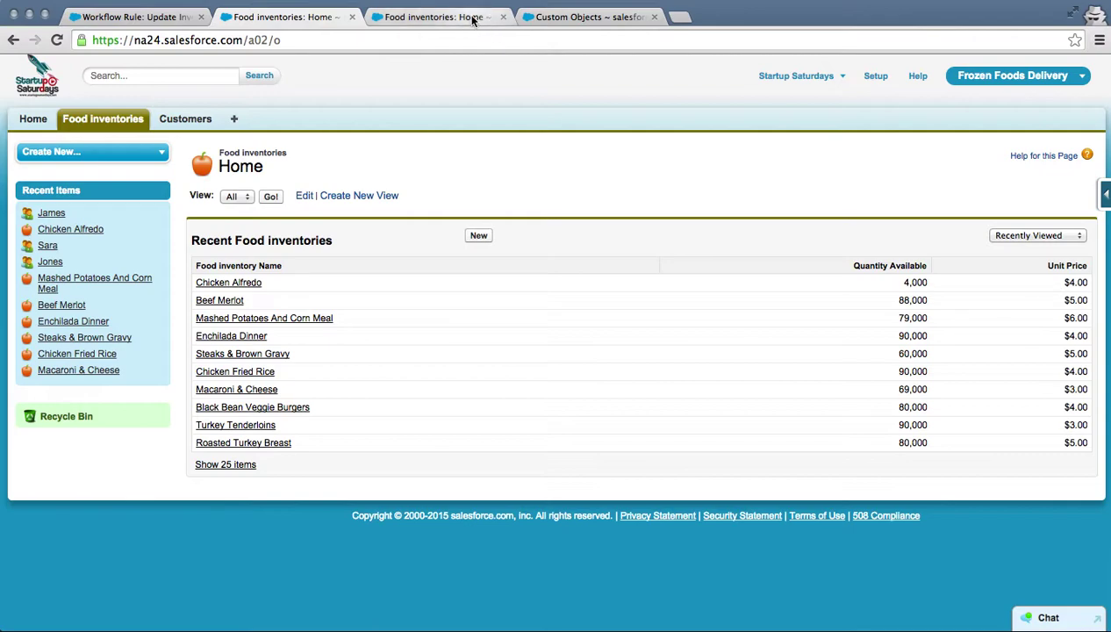
Open the second recent customer's record and view the details of the order listed there.
click(439, 17)
click(181, 122)
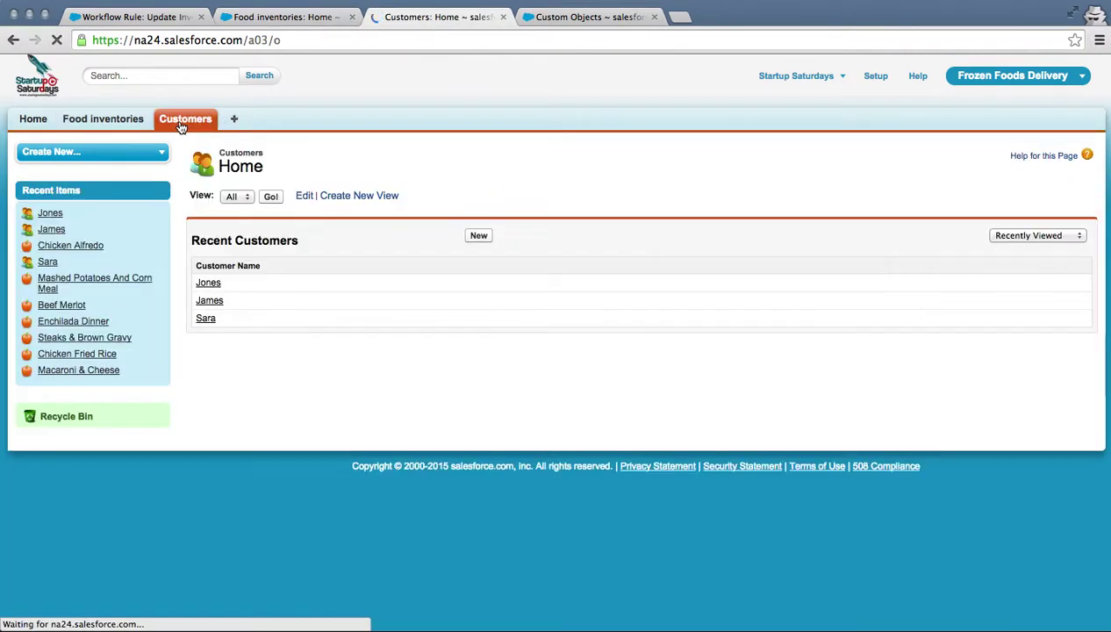
click(210, 308)
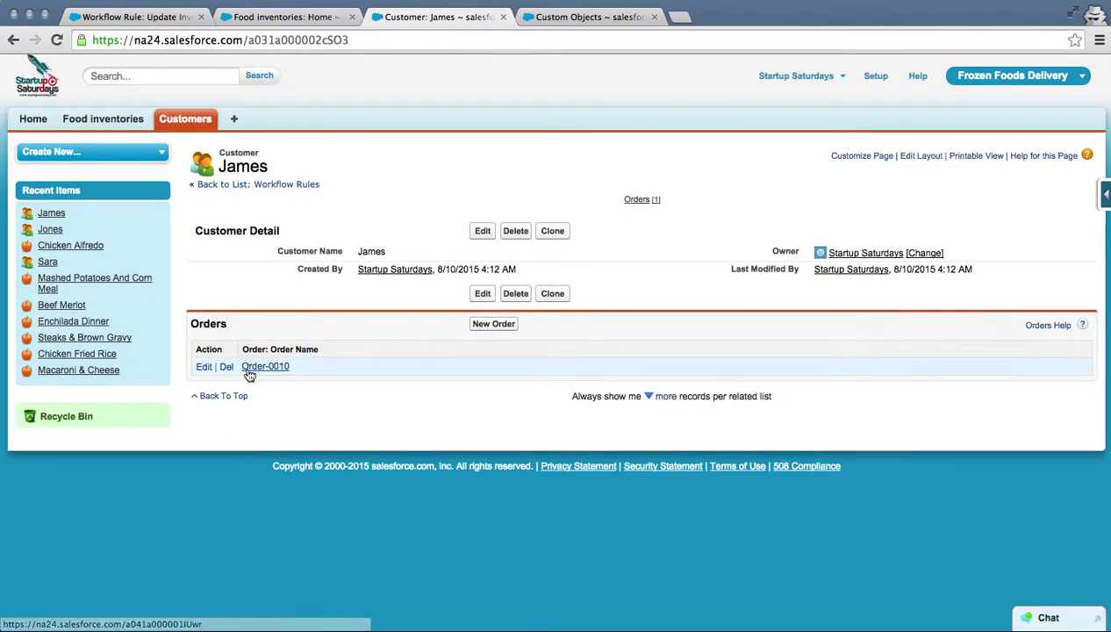
click(265, 368)
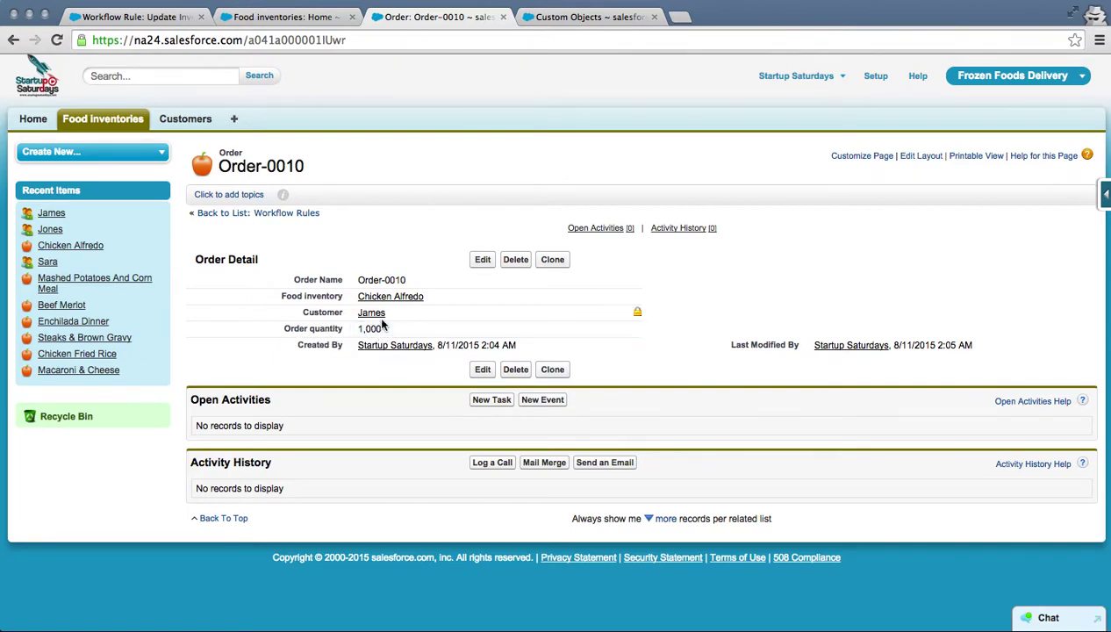
Open the list of custom objects in the setup area, starting from the Update Inventory workflow rule page.
click(151, 18)
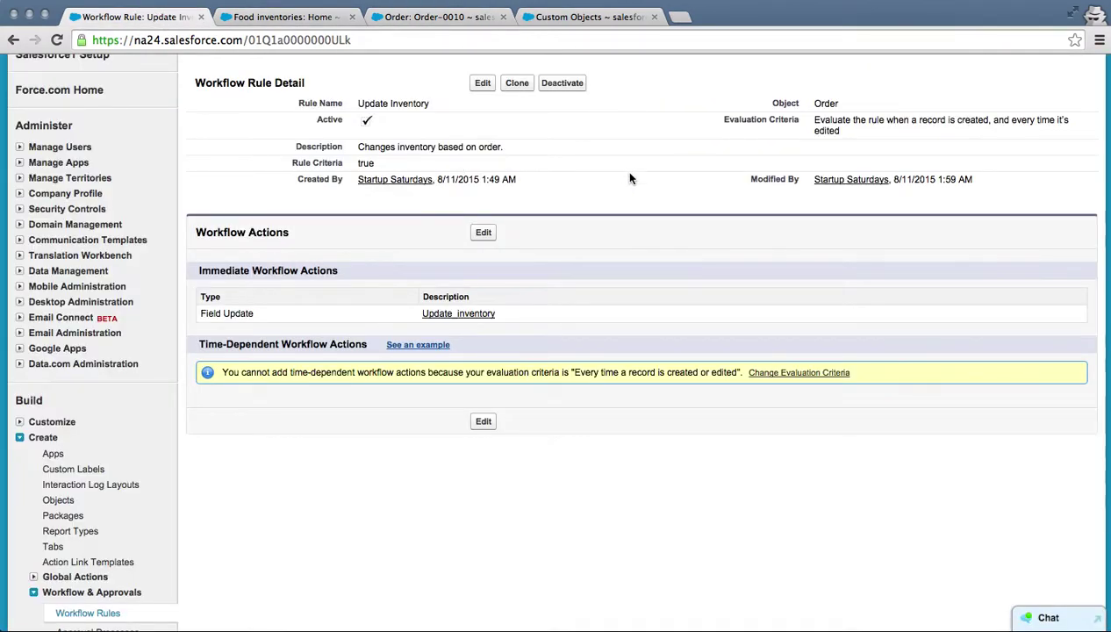
scroll(629, 179, up, 3)
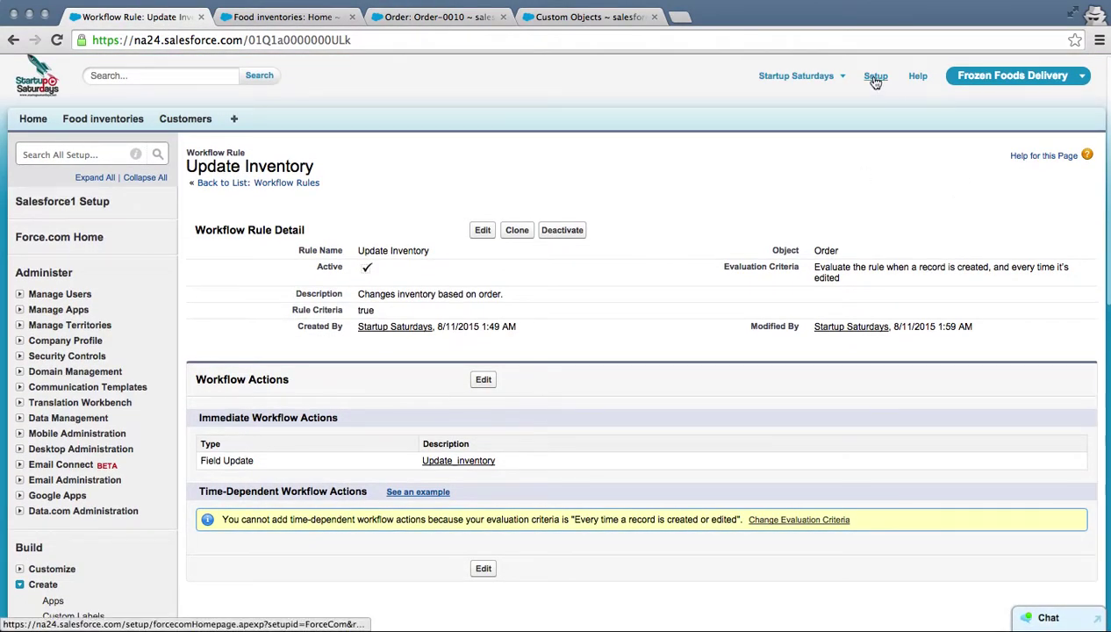
click(875, 79)
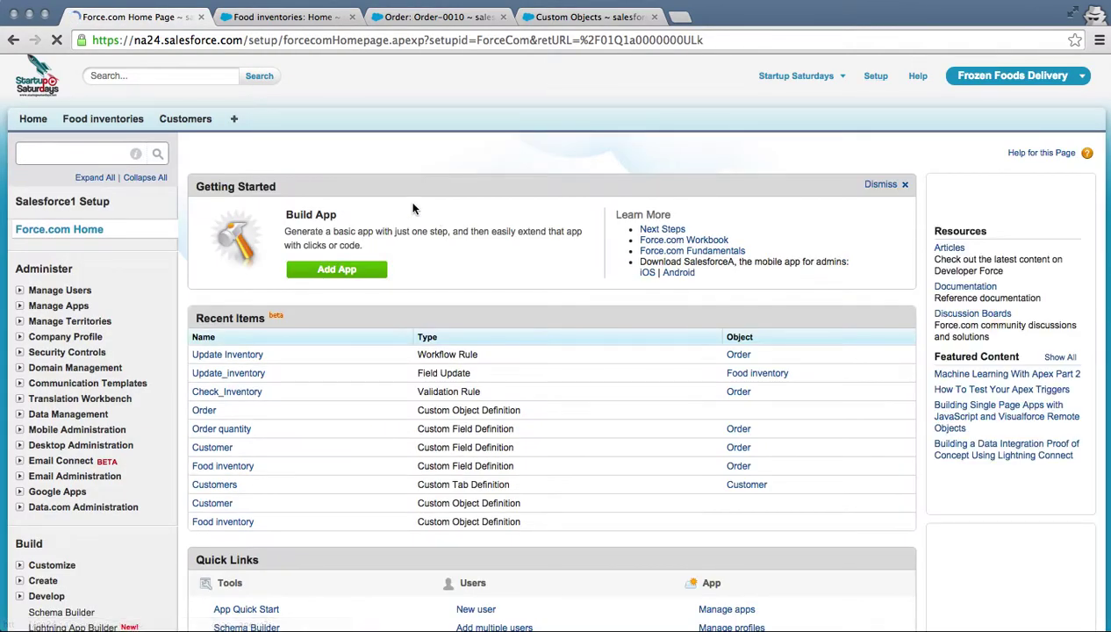
scroll(412, 206, down, 6)
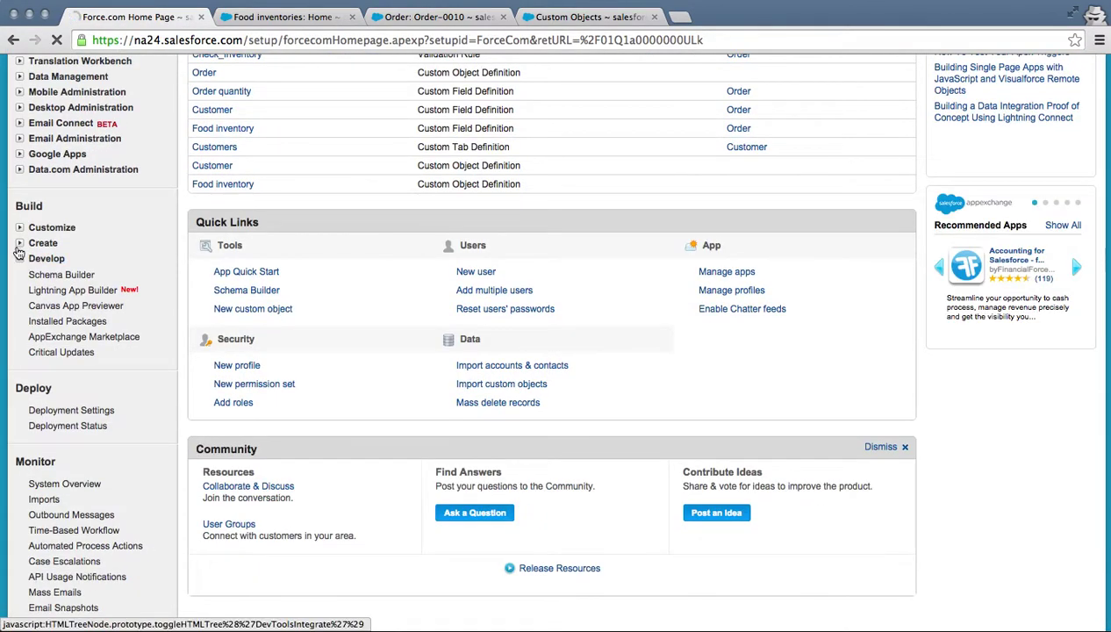
click(20, 243)
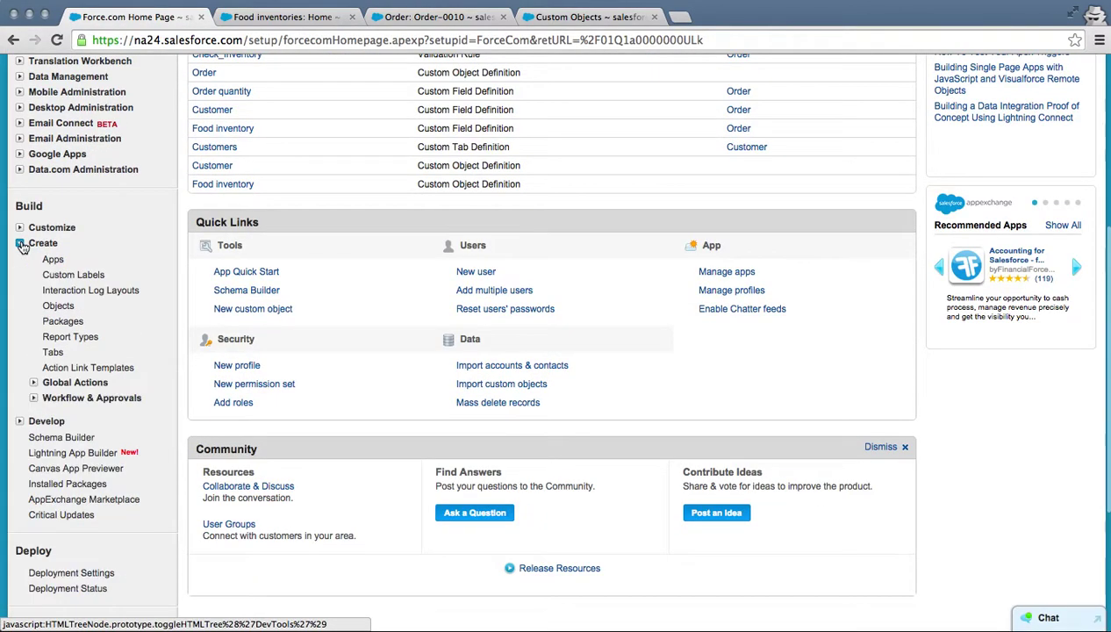
click(59, 307)
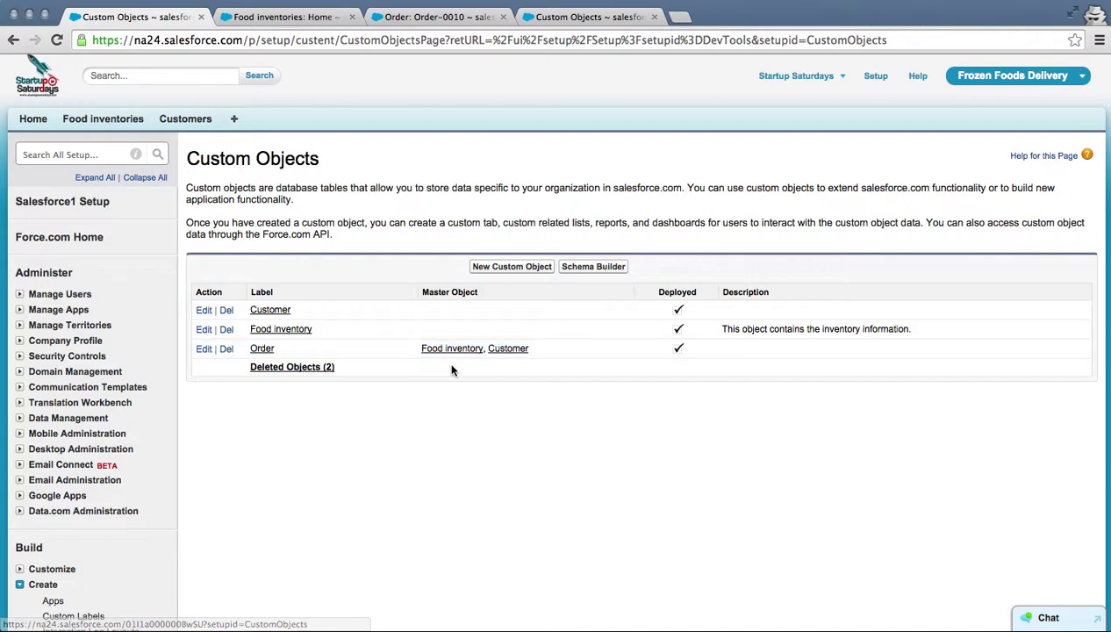
Open the Food inventory object definition in a separate browser tab and compare its custom fields with the food inventory list.
super+click(285, 331)
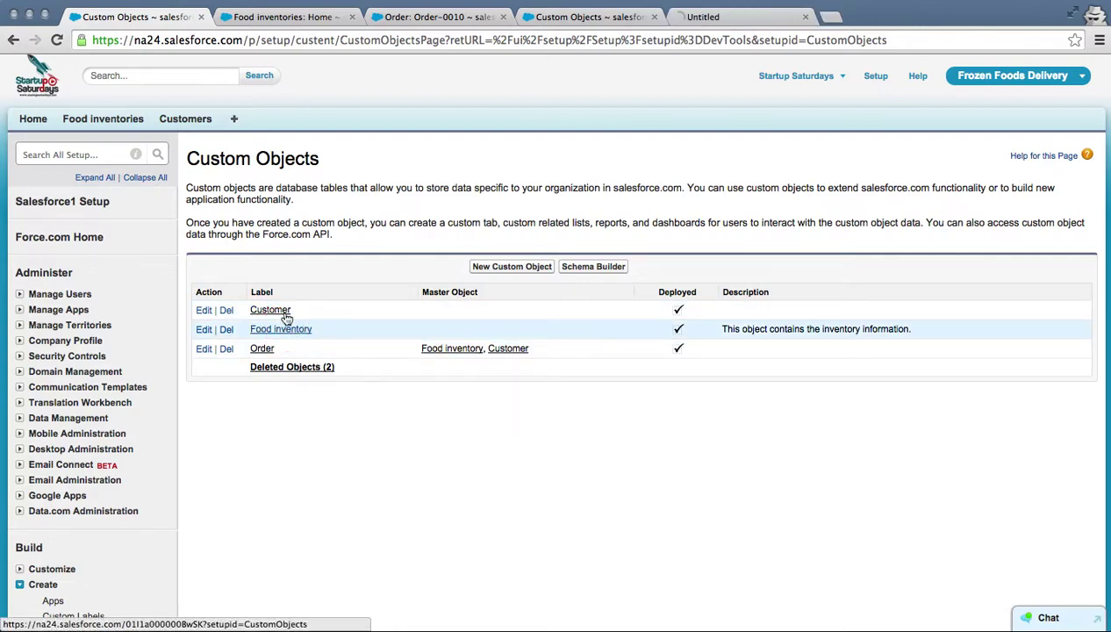
click(718, 15)
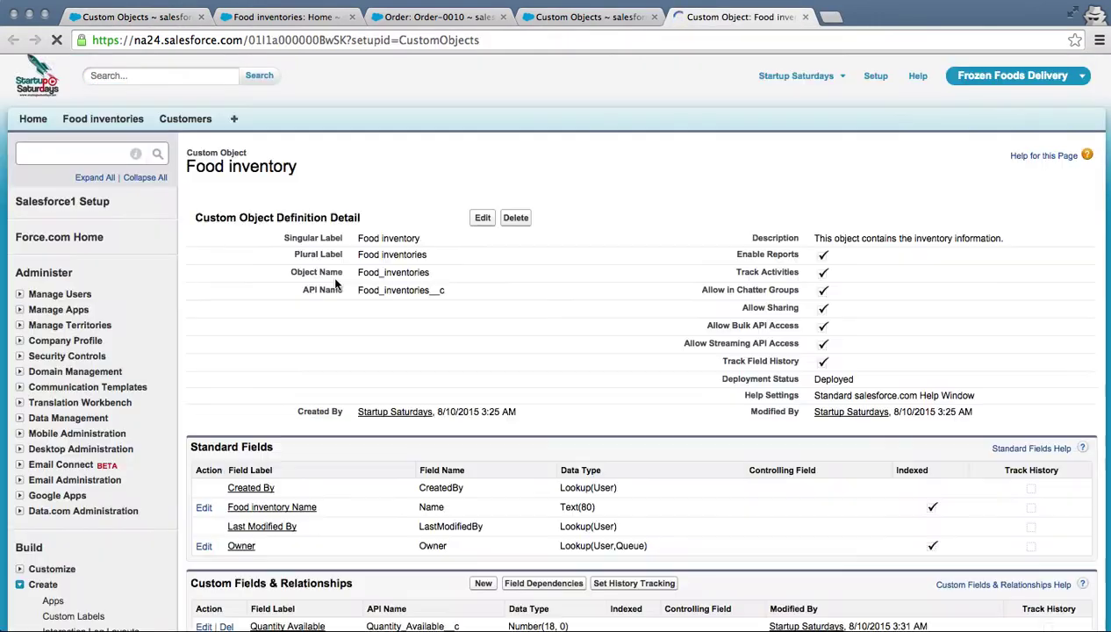
scroll(334, 279, down, 5)
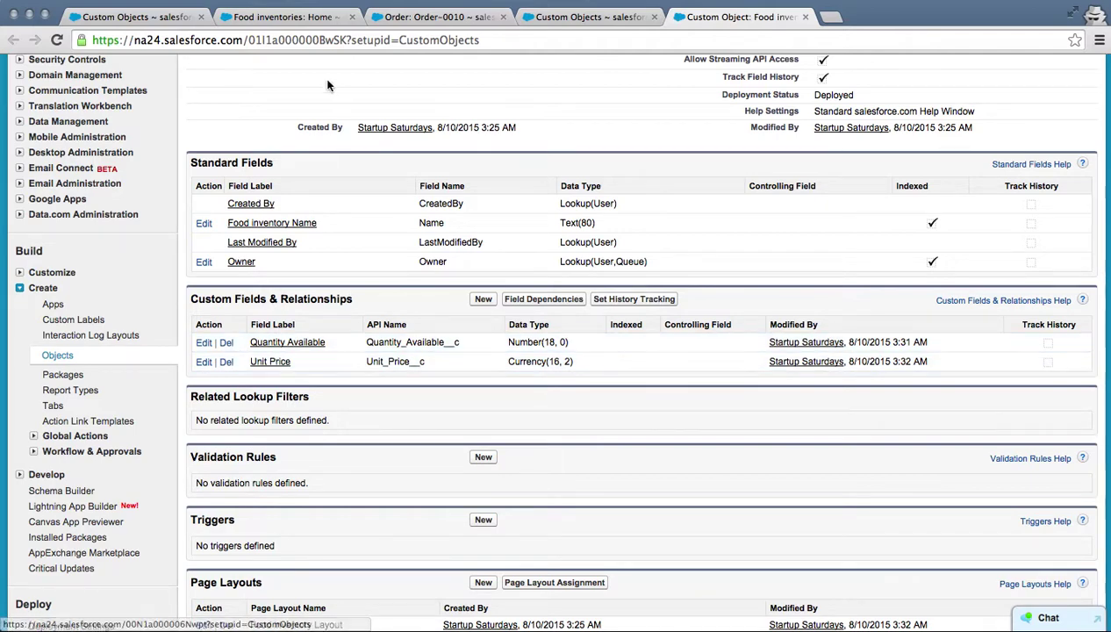
click(295, 18)
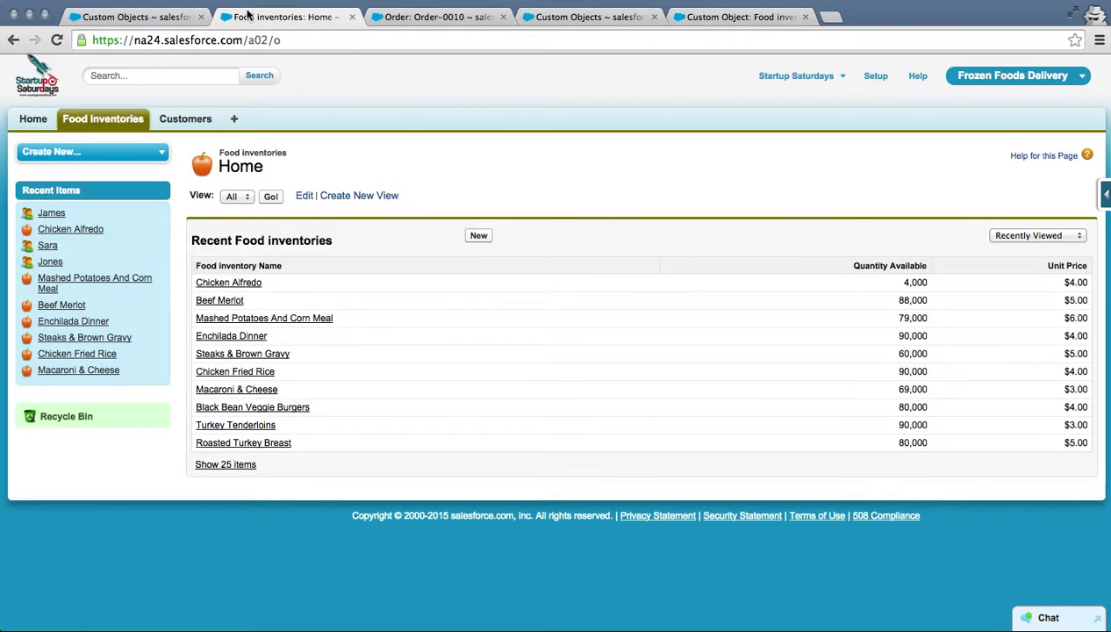
Open the Order object definition and view its Order quantity field definition in a separate browser tab.
click(151, 17)
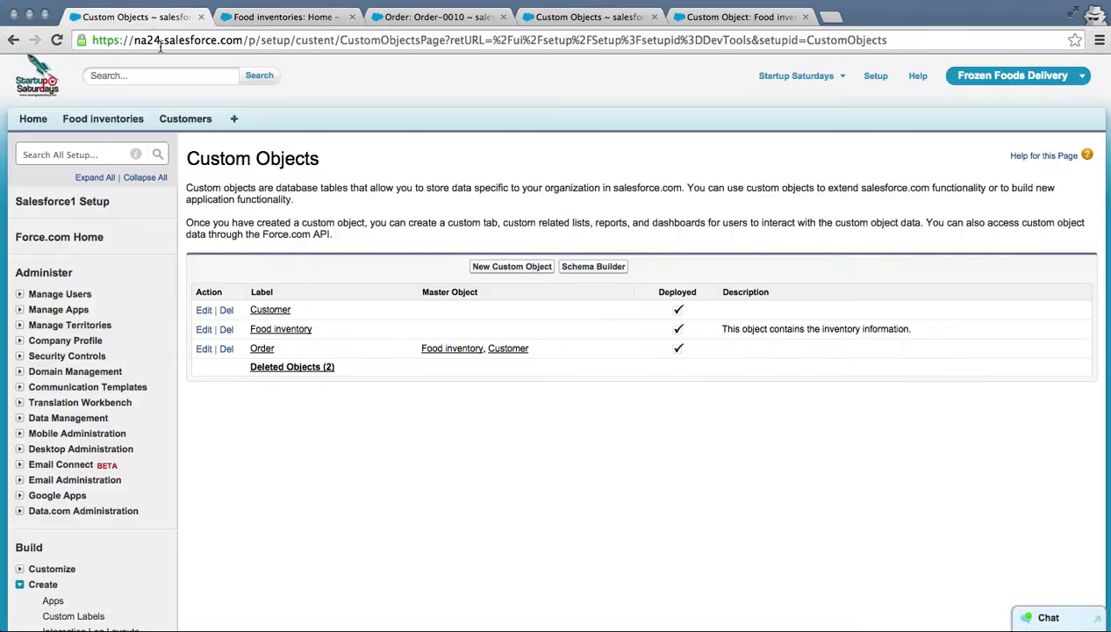
click(262, 349)
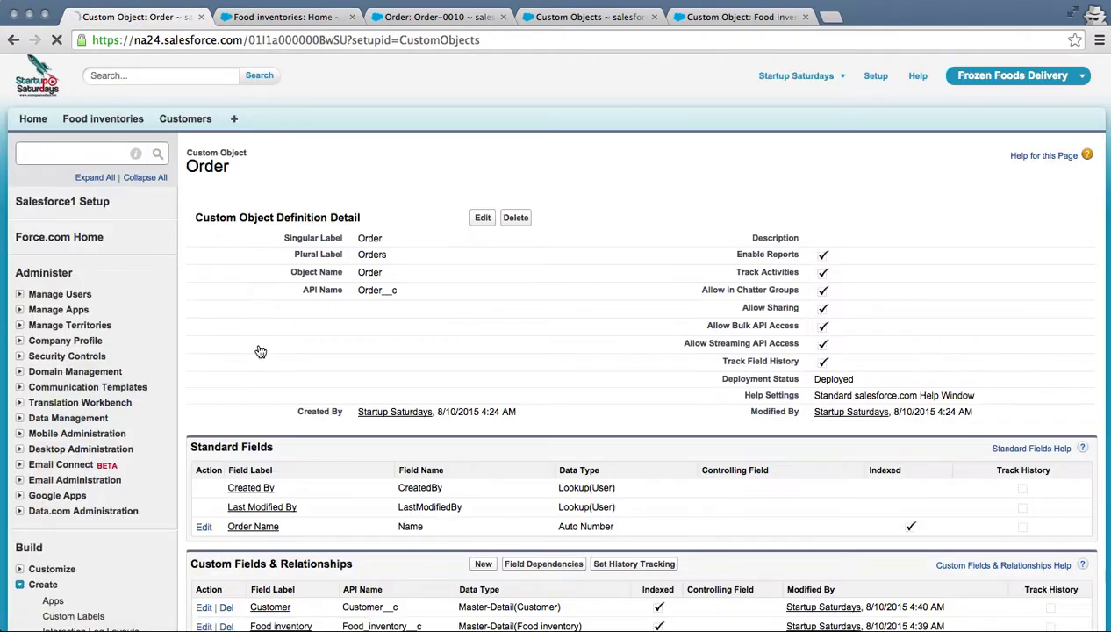
scroll(261, 351, down, 5)
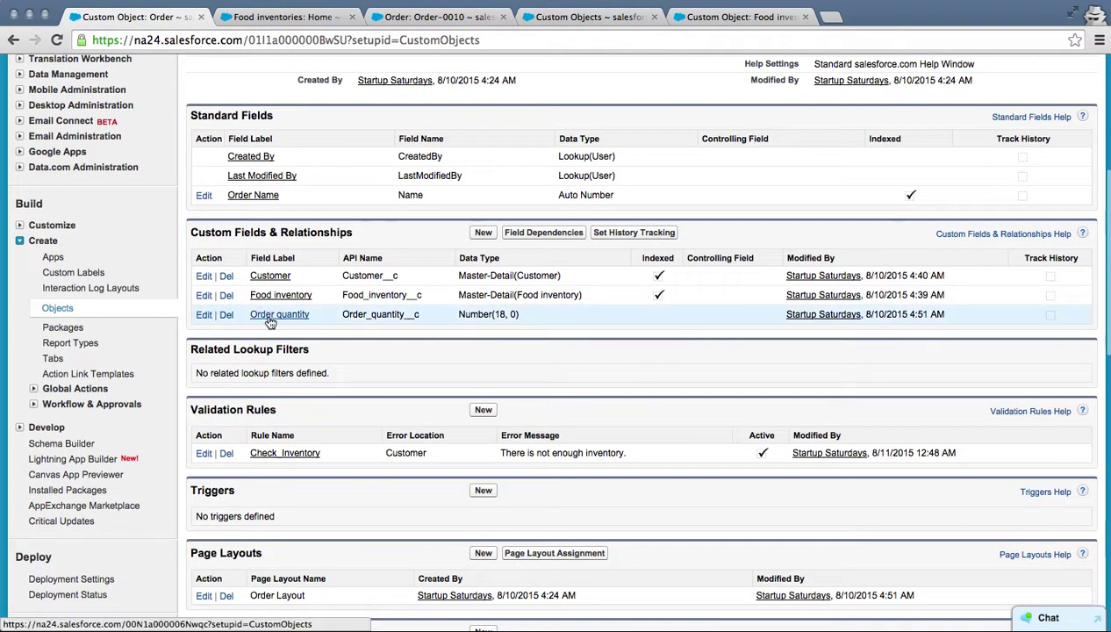
super+click(270, 317)
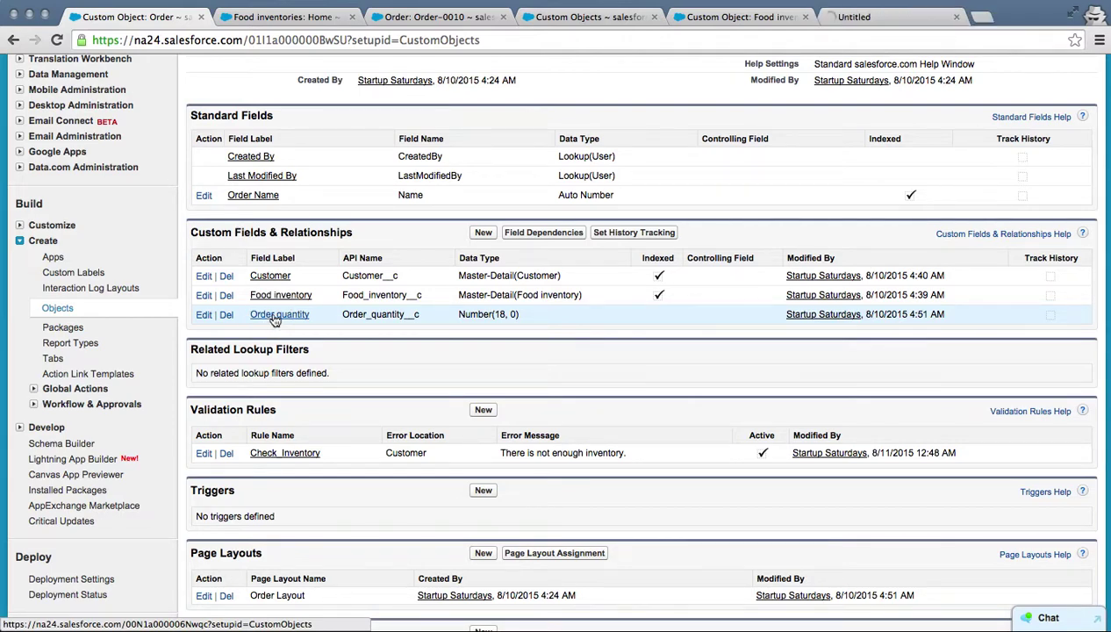
click(736, 17)
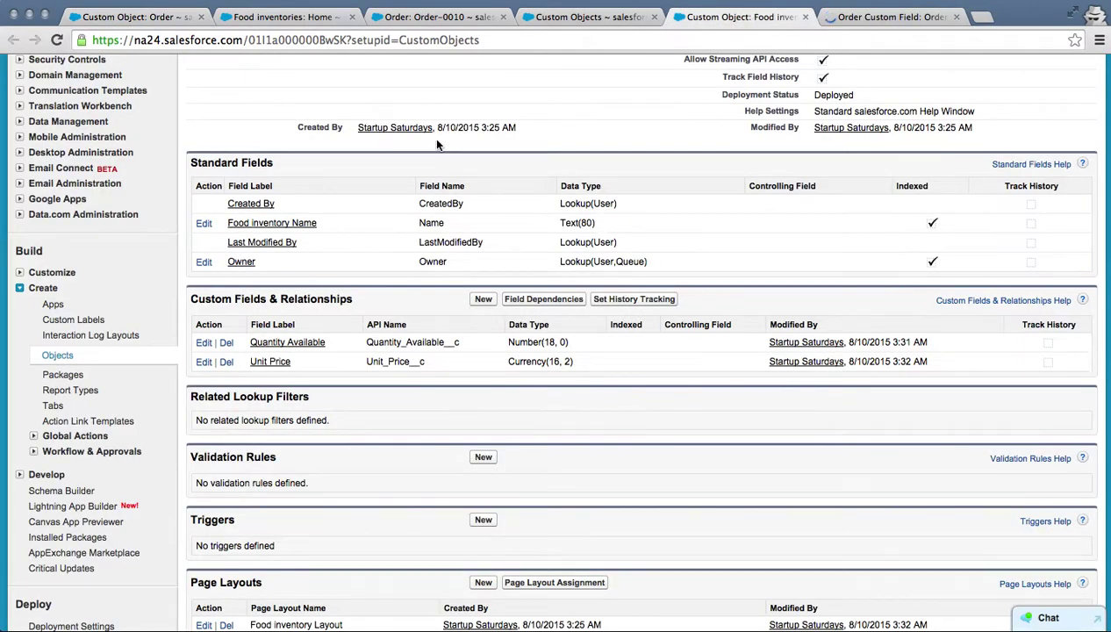
click(853, 22)
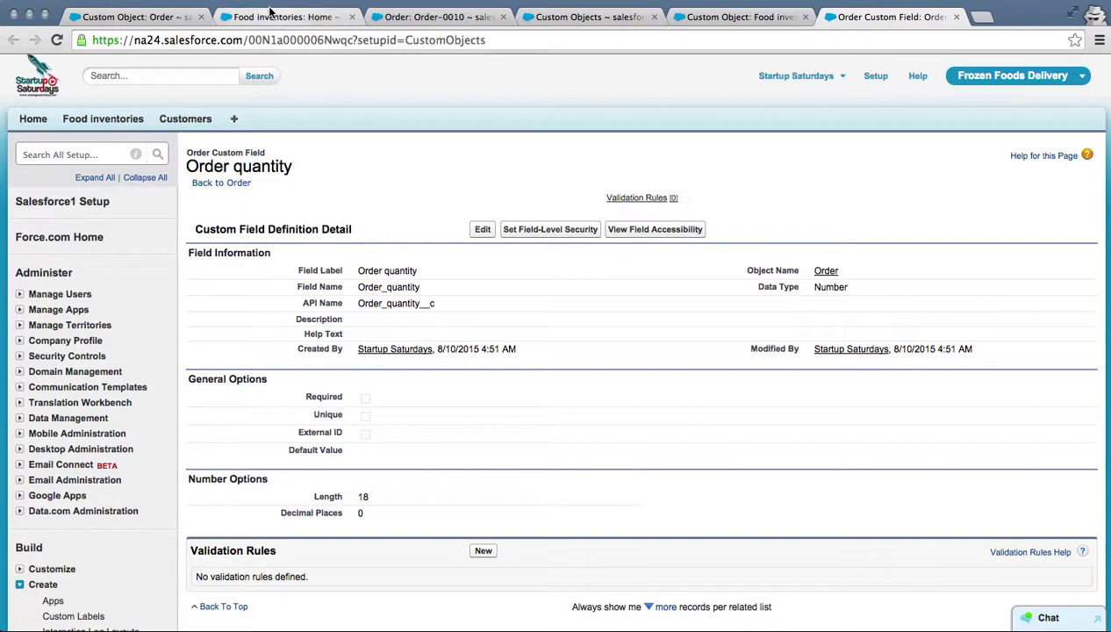
Review the food inventory records, the Order custom fields and the master objects in the custom objects list.
click(280, 17)
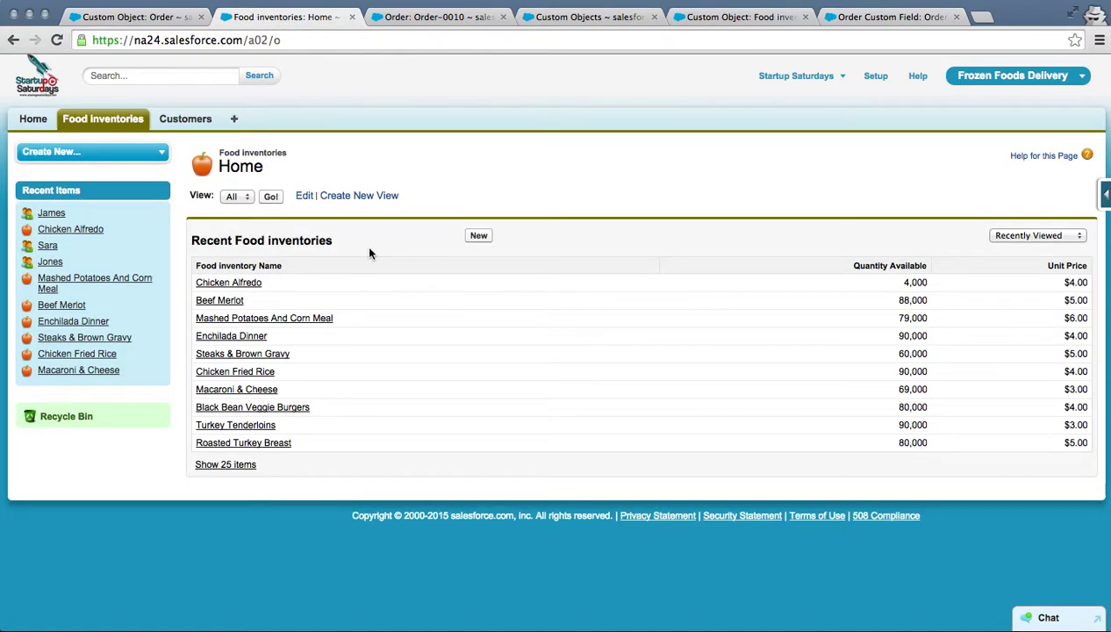
click(159, 24)
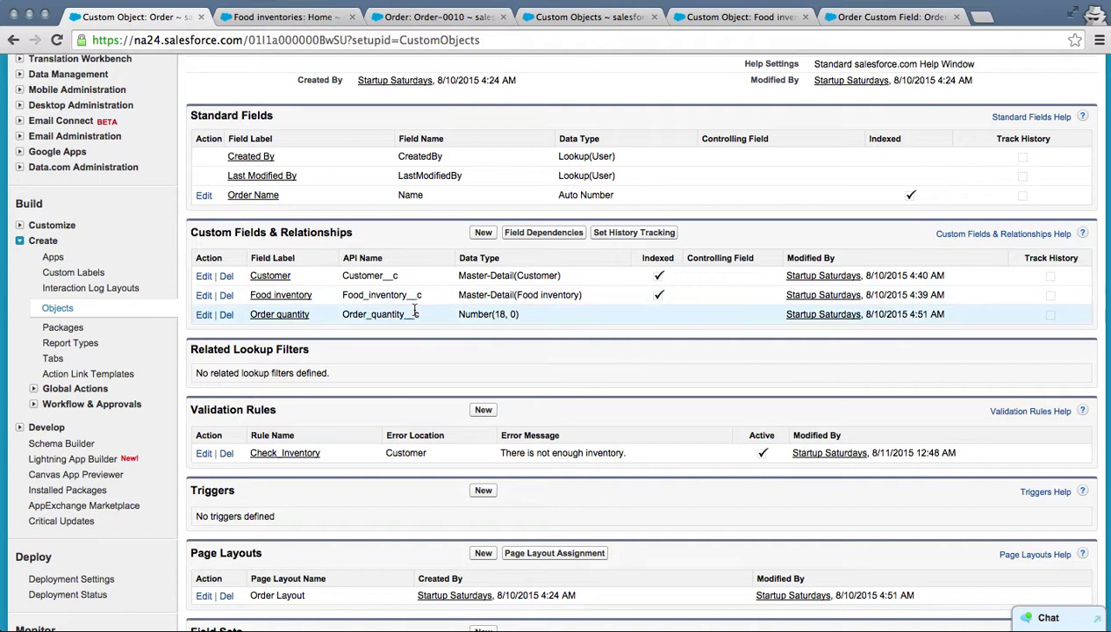
super+click(58, 308)
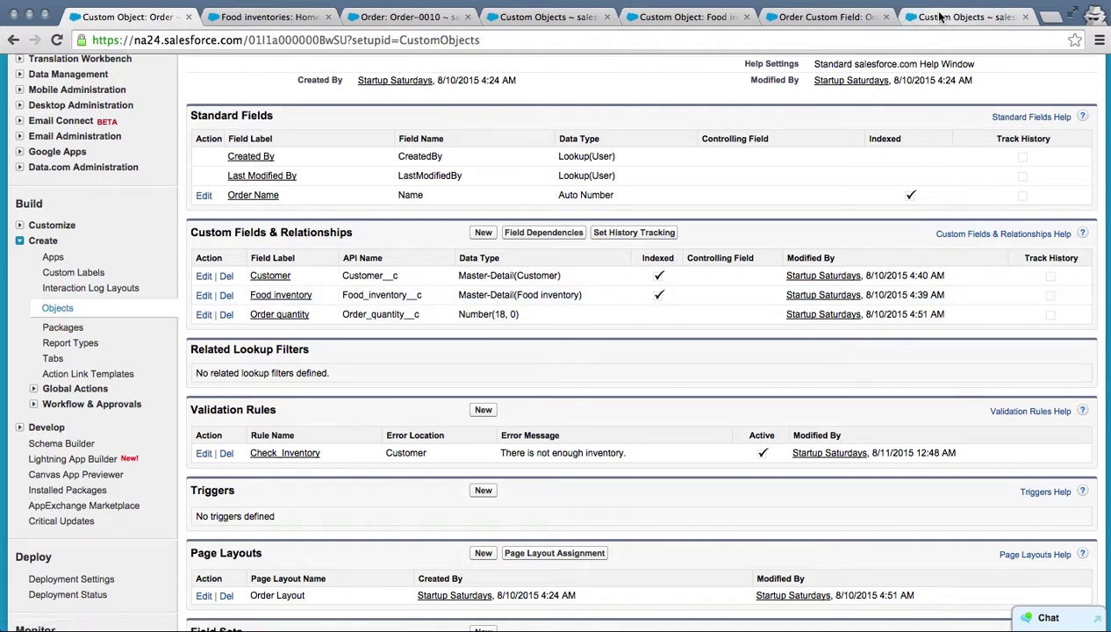
click(939, 17)
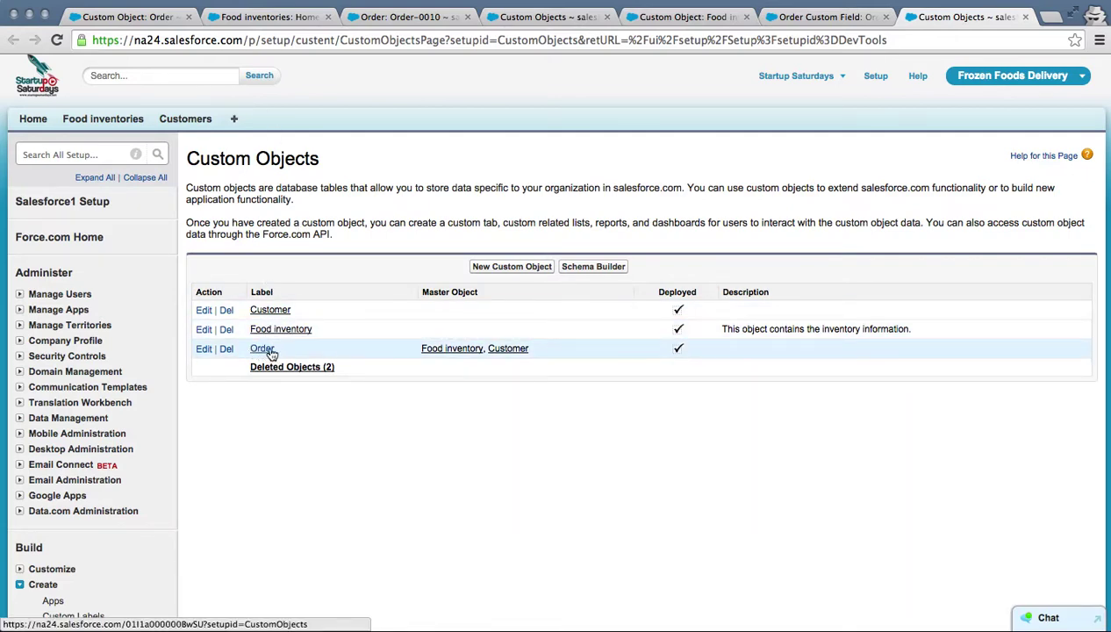
click(275, 18)
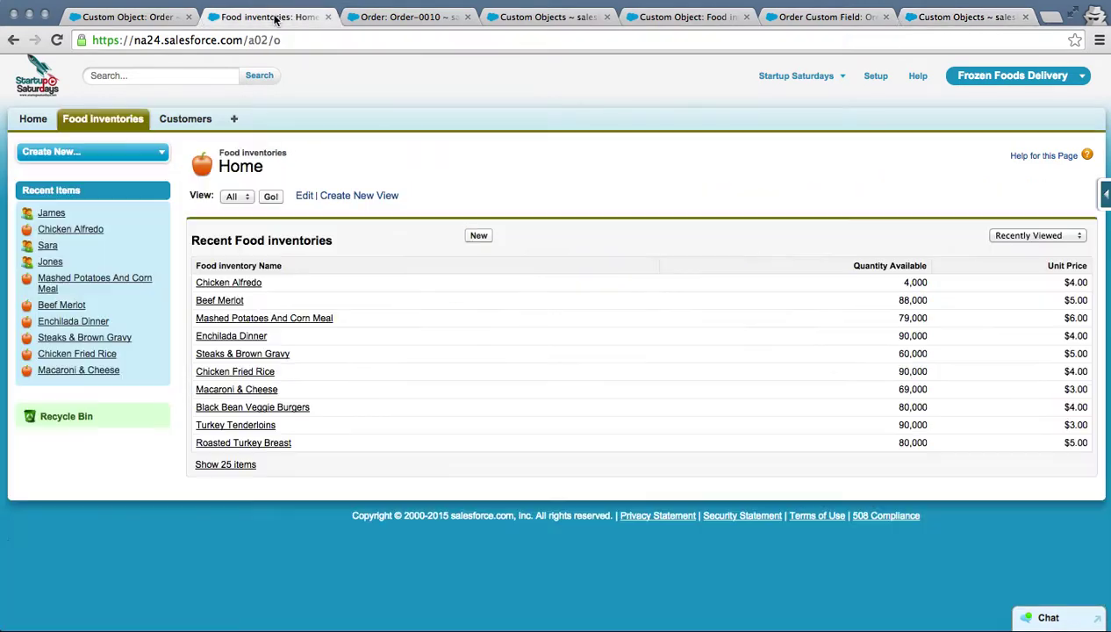
Start a new custom field on the Order object with the Formula data type.
click(134, 18)
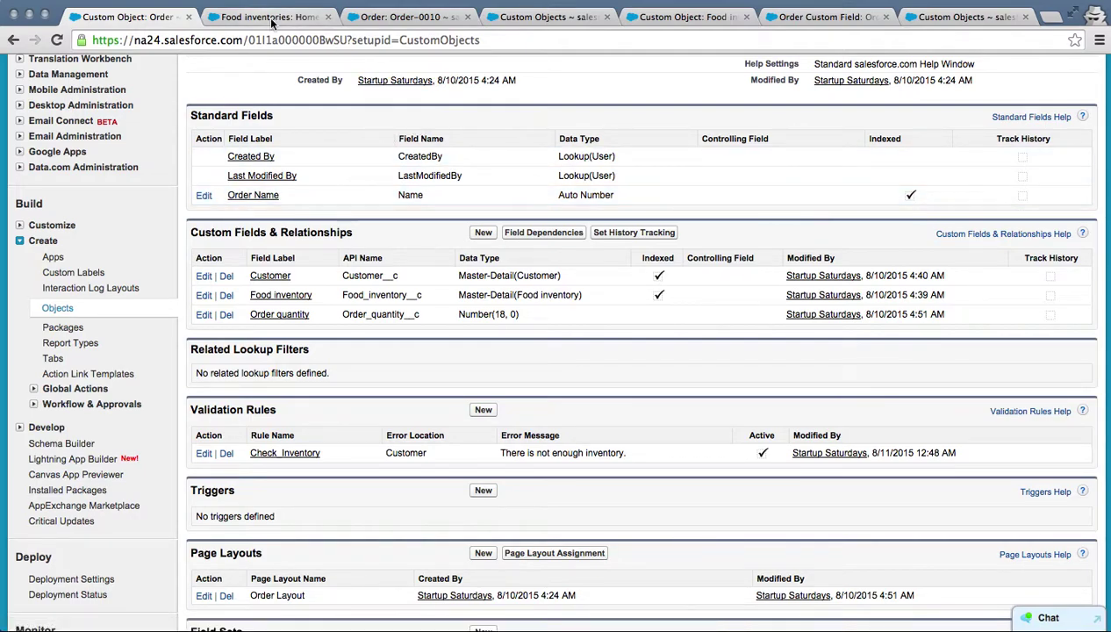
scroll(246, 242, up, 5)
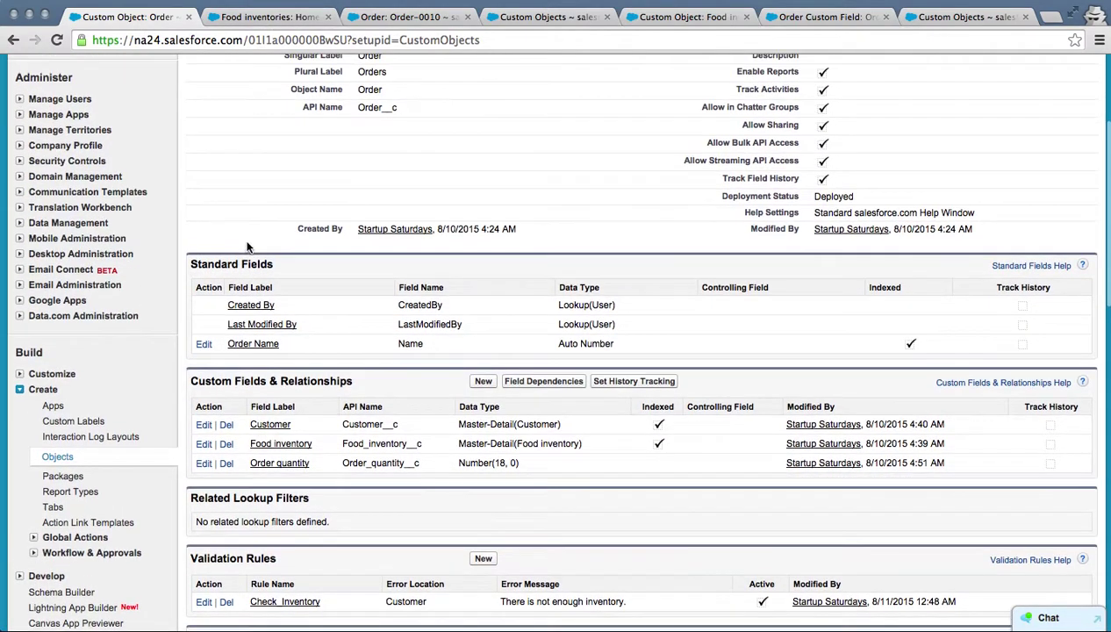
scroll(230, 279, down, 5)
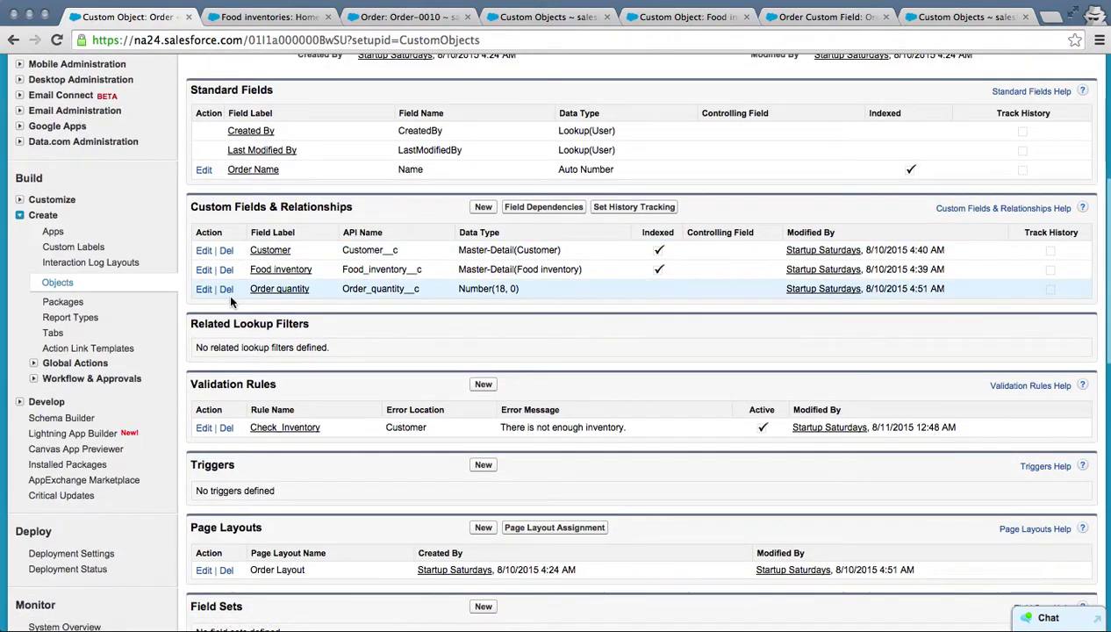
click(483, 207)
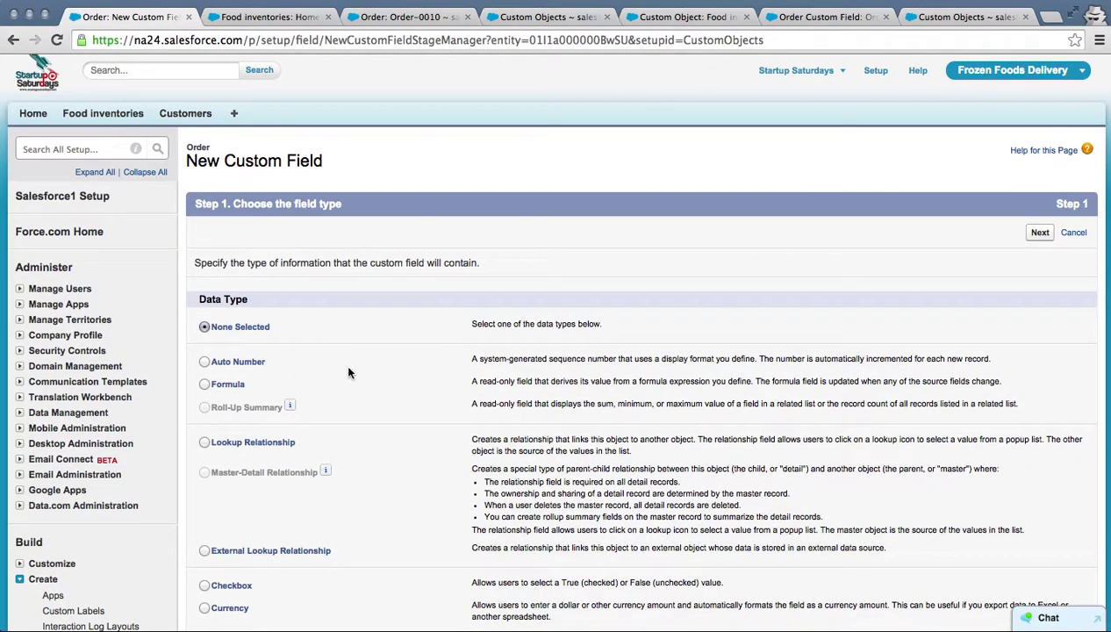
scroll(348, 373, down, 2)
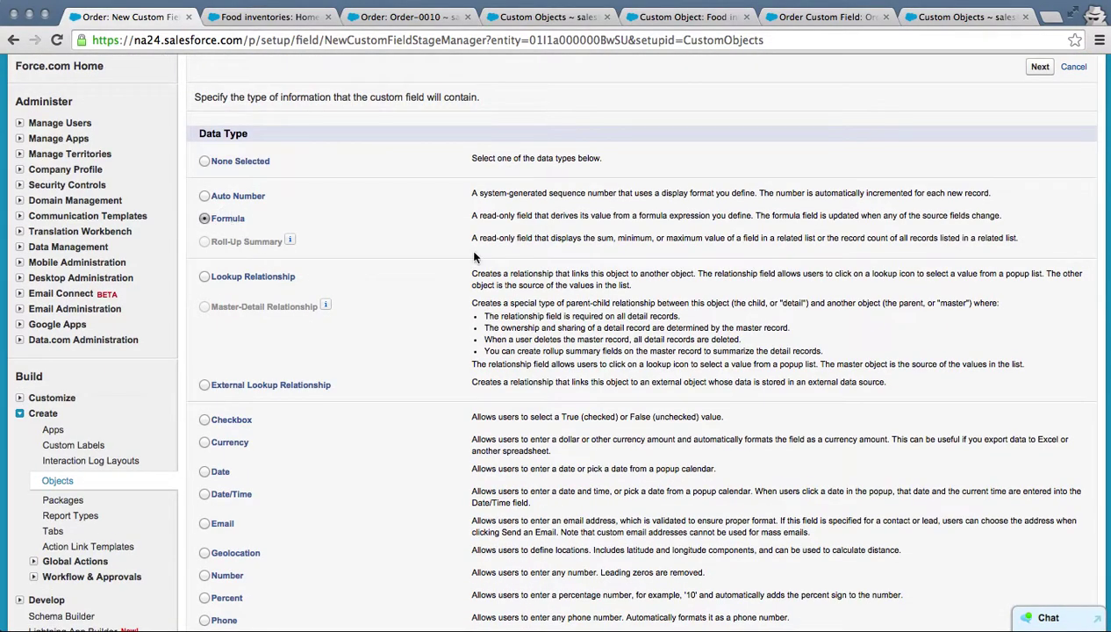
scroll(609, 285, down, 4)
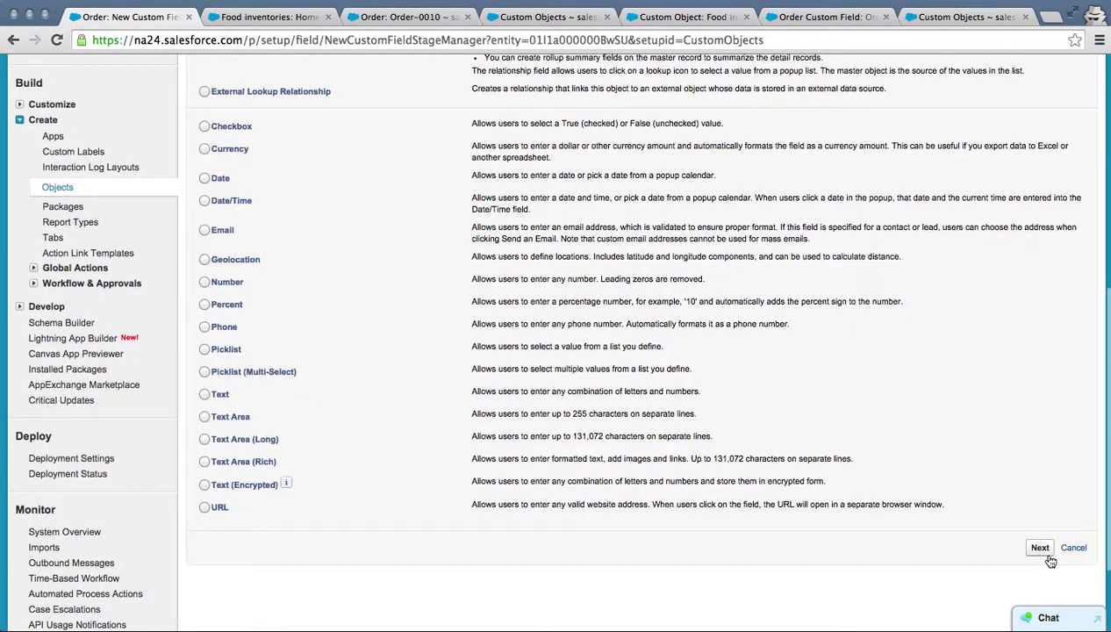
click(1040, 548)
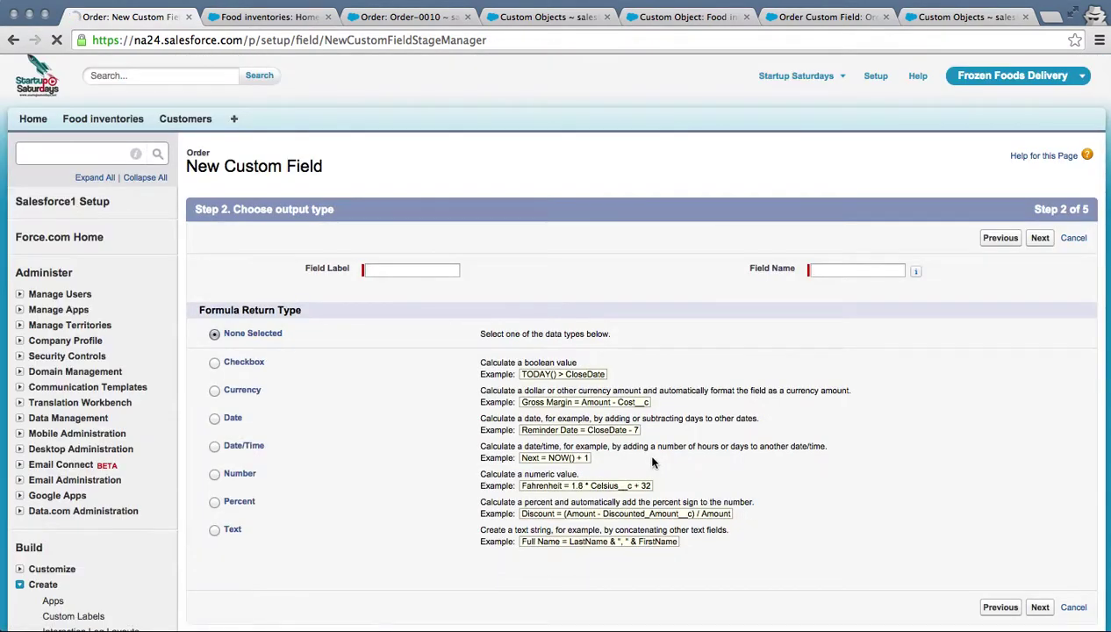
Label the formula field Order Value, set its return type to Currency, and proceed to the formula entry.
click(422, 270)
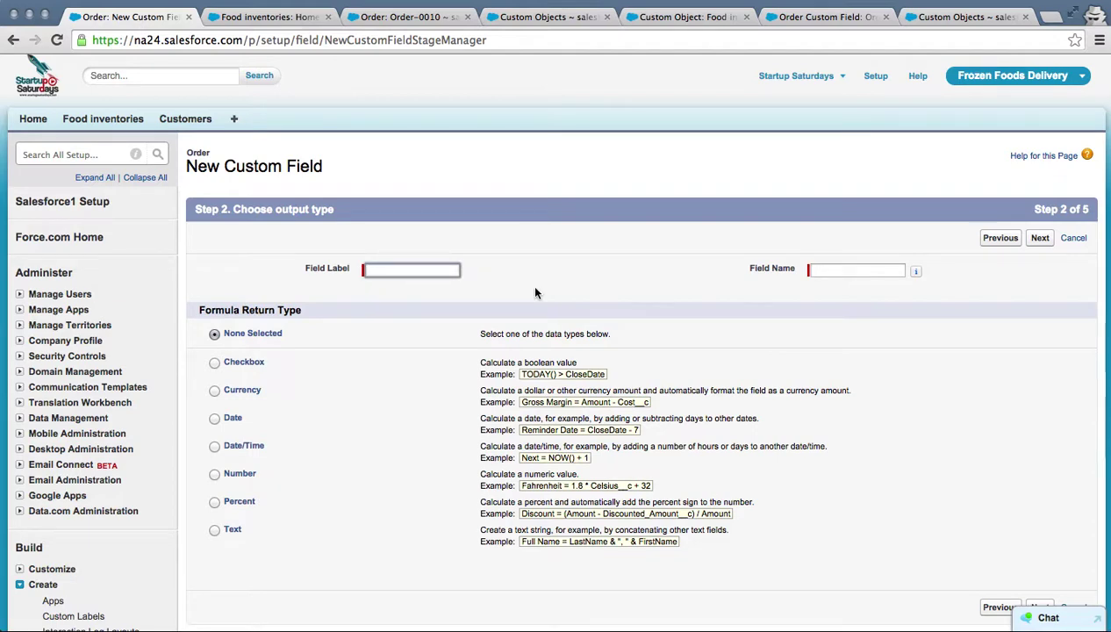
text(Order Value)
click(242, 390)
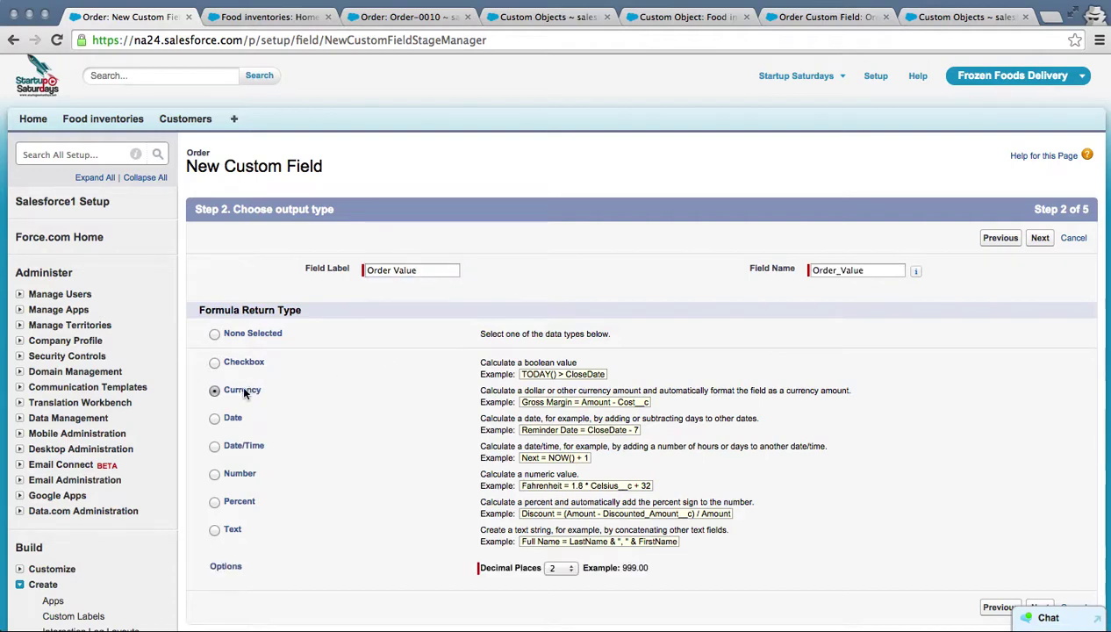
scroll(244, 392, down, 3)
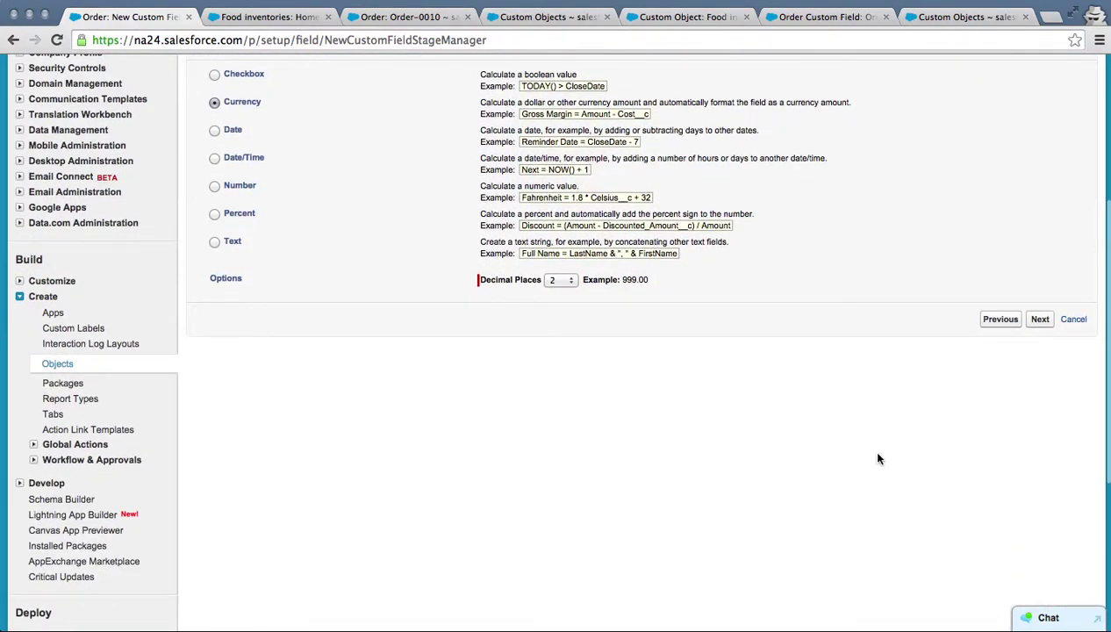
click(1040, 320)
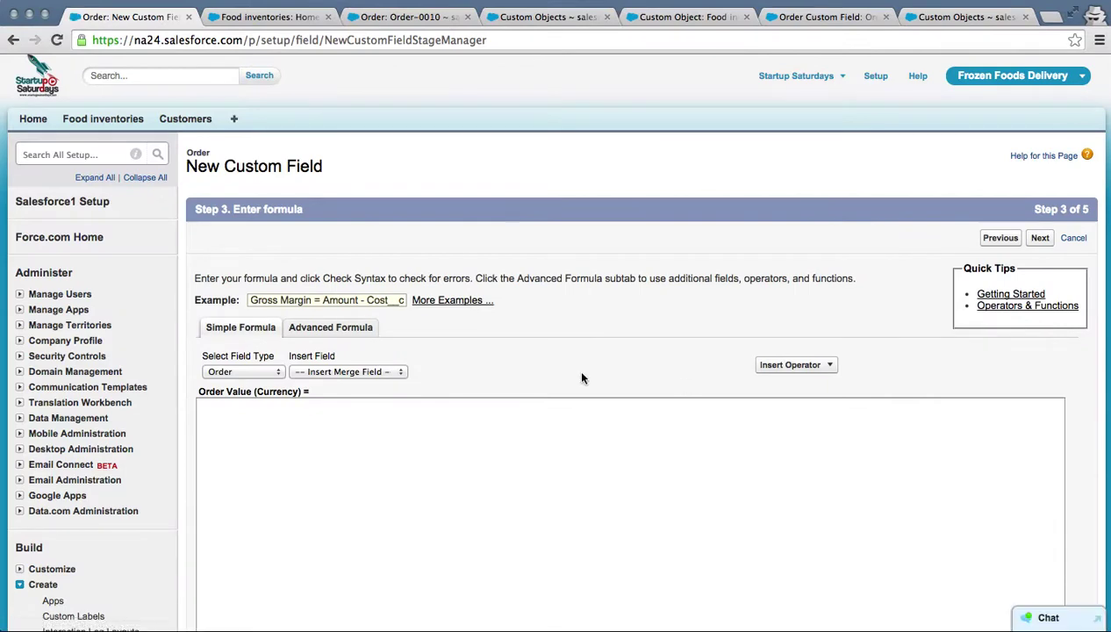
Begin the Order Value formula with the Order quantity merge field followed by the multiply operator.
scroll(580, 378, down, 5)
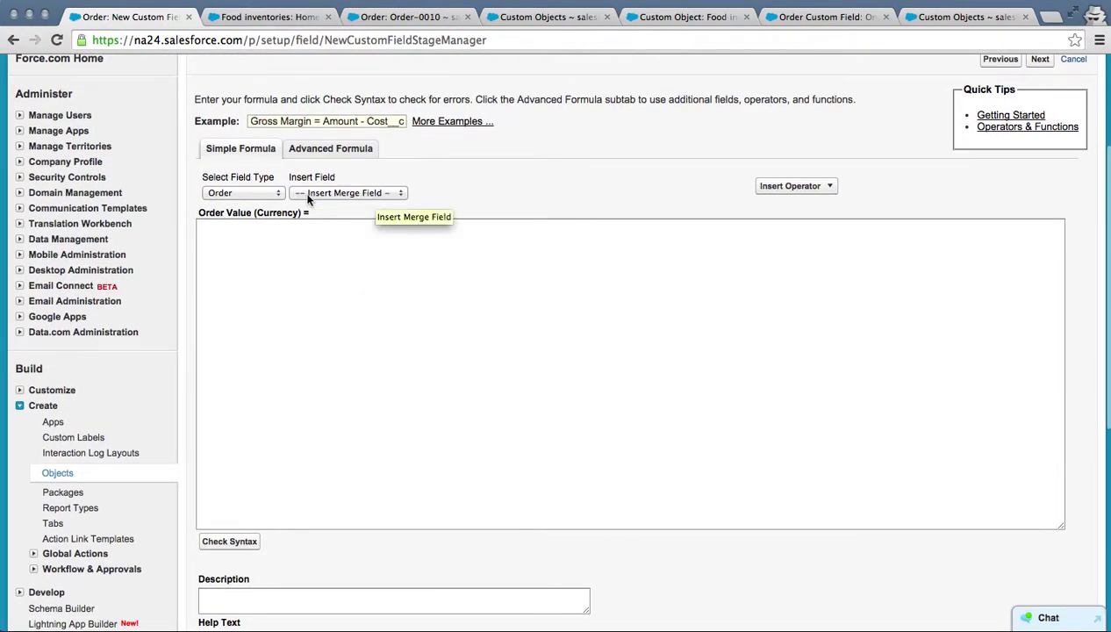
click(268, 193)
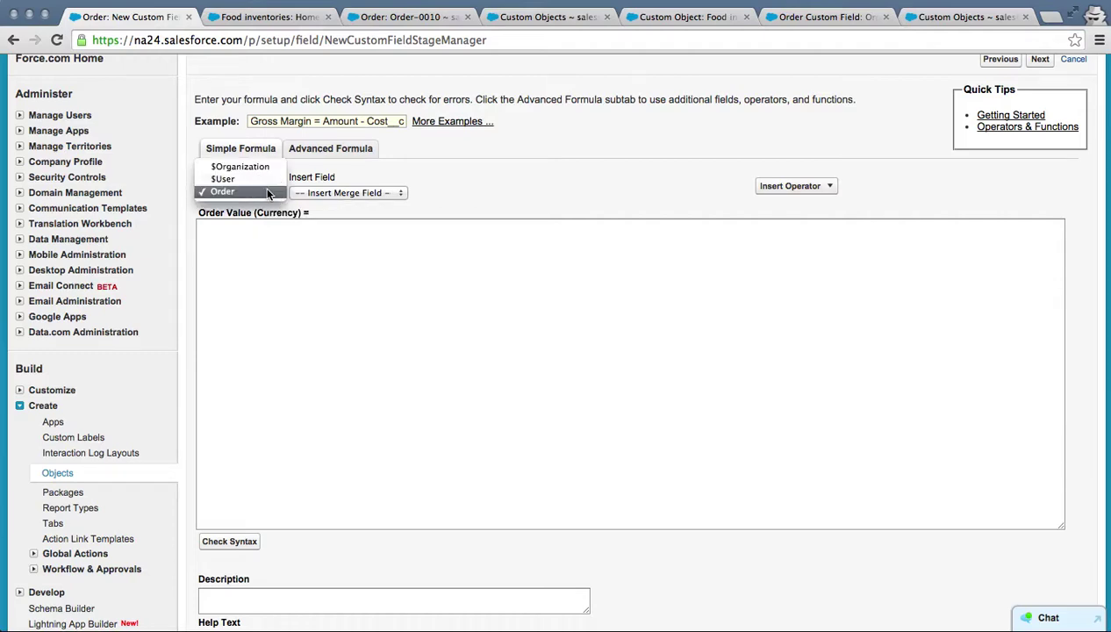
click(268, 193)
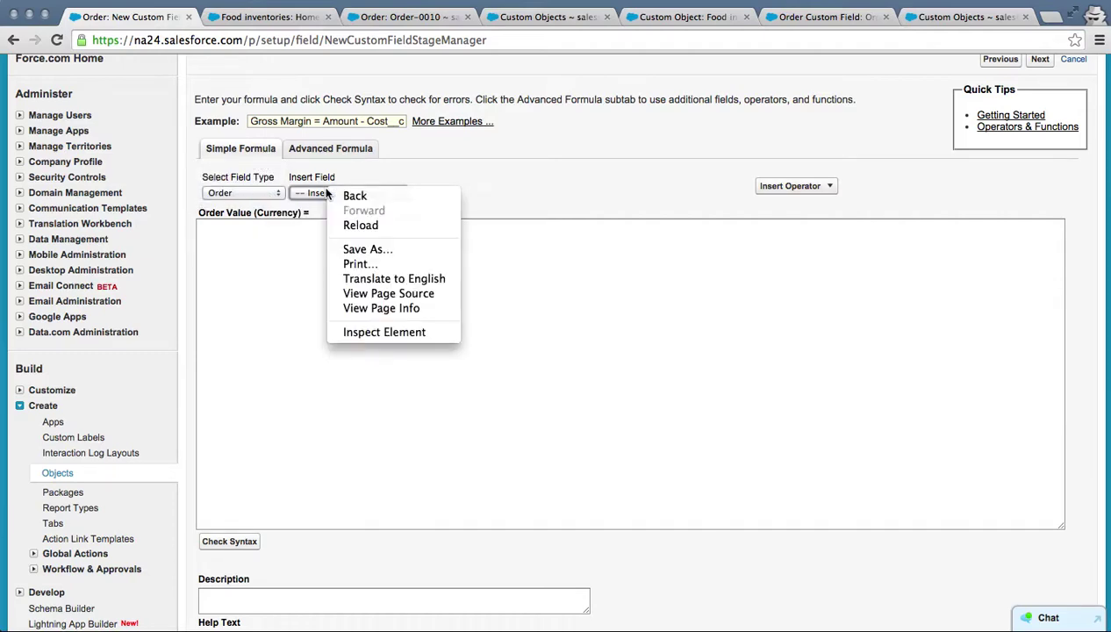
click(305, 213)
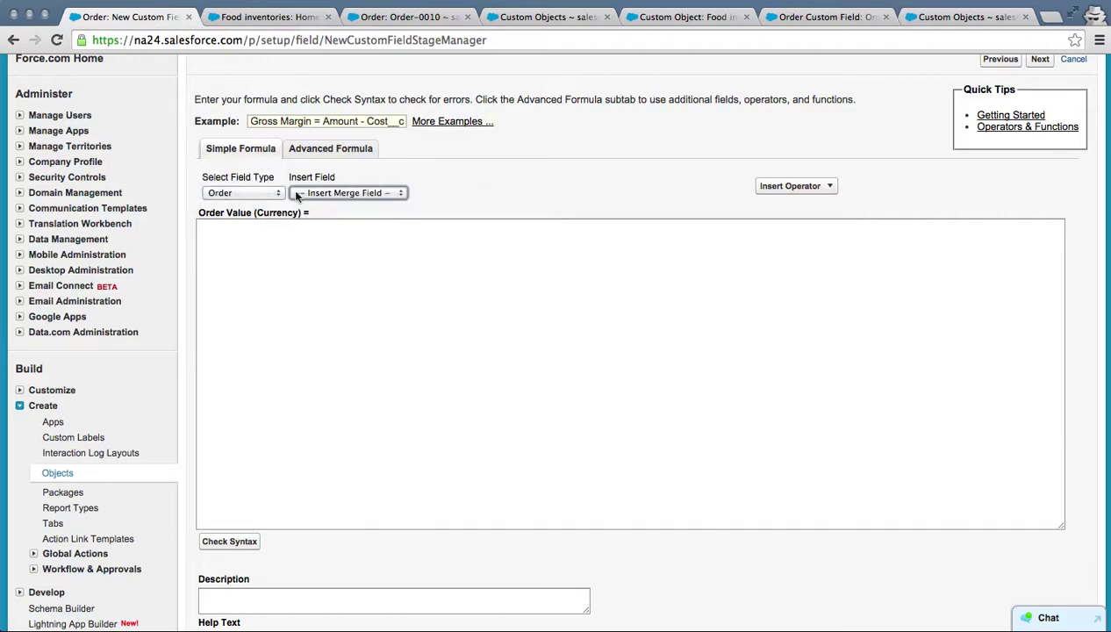
click(358, 195)
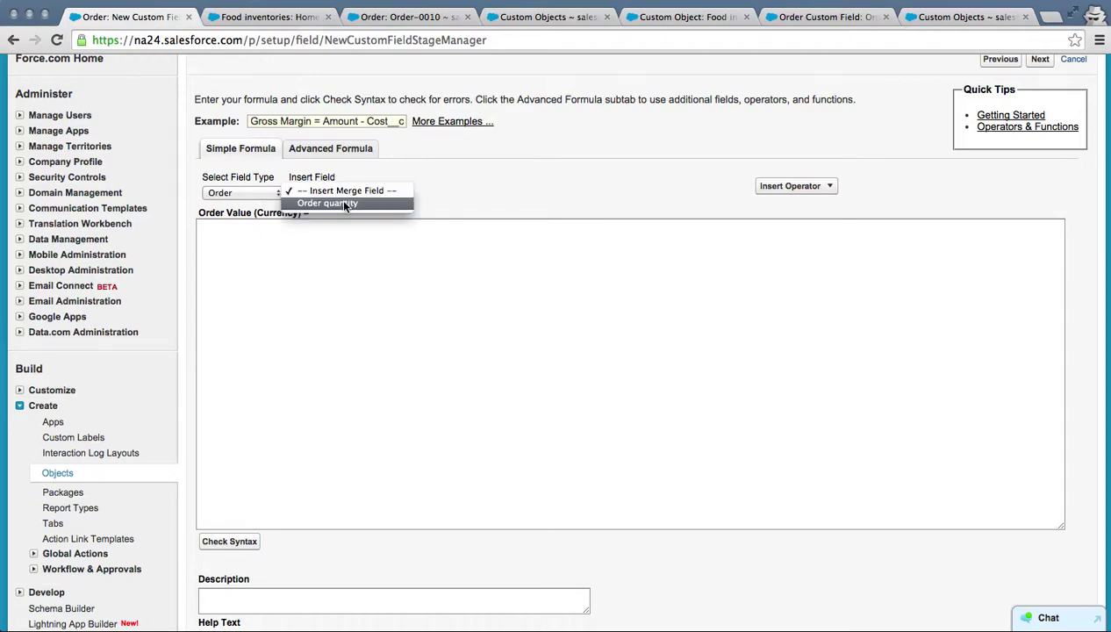
click(344, 203)
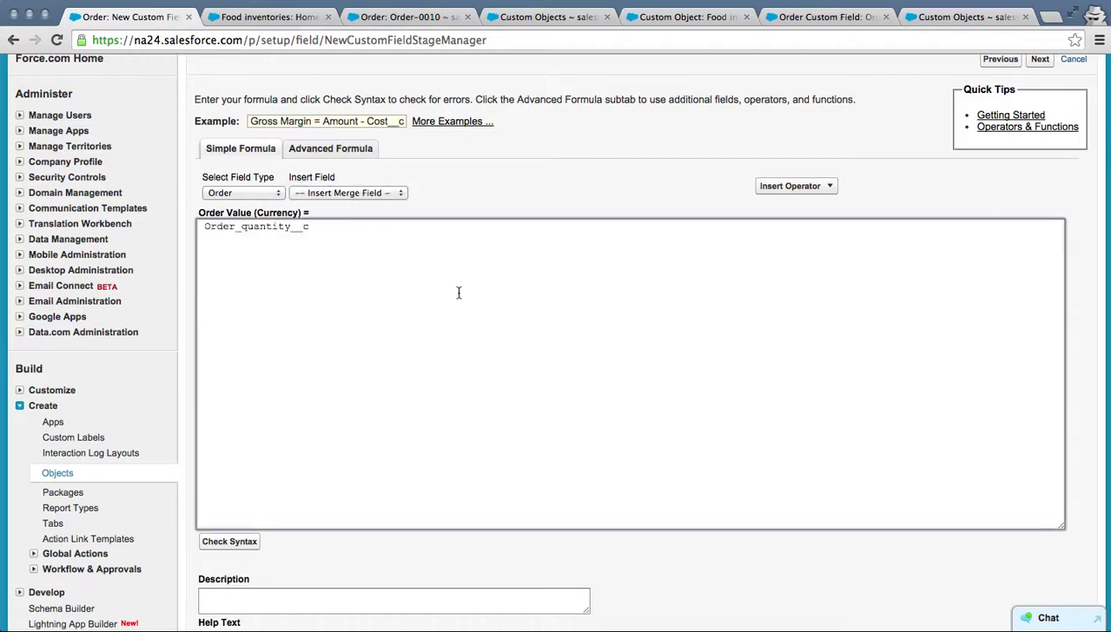
click(795, 190)
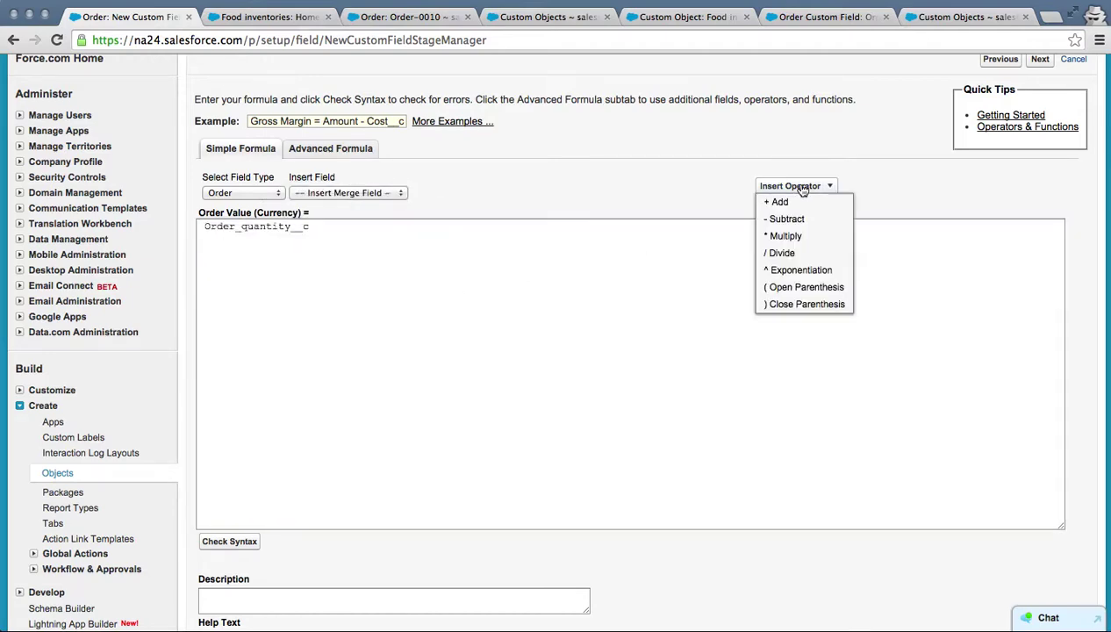
click(780, 236)
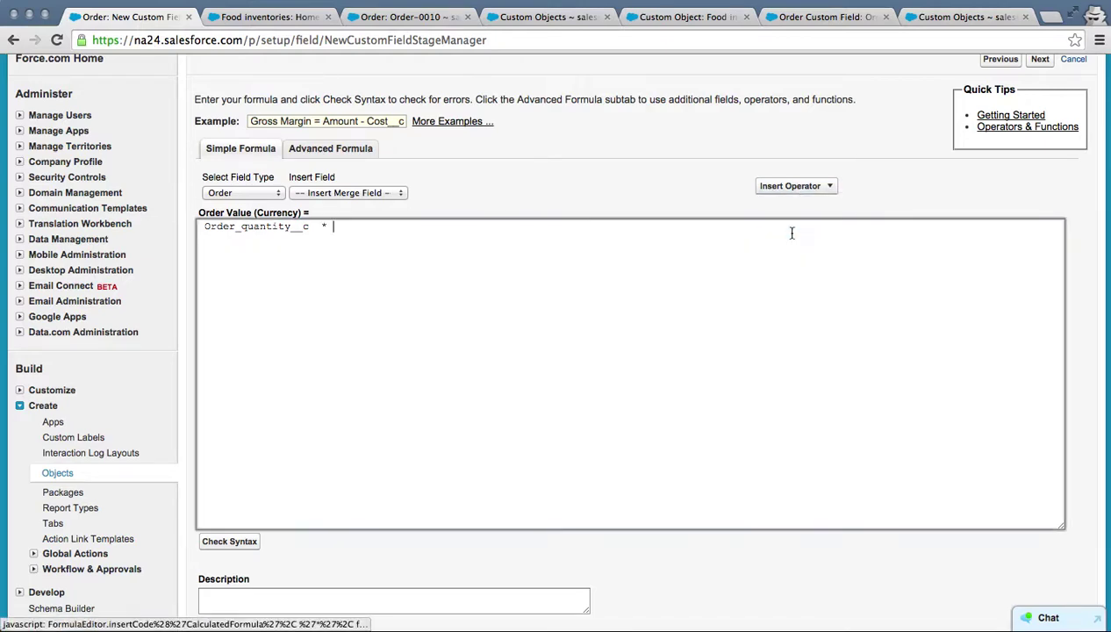
Check the field types offered for the simple formula and switch to the advanced formula editor.
click(247, 189)
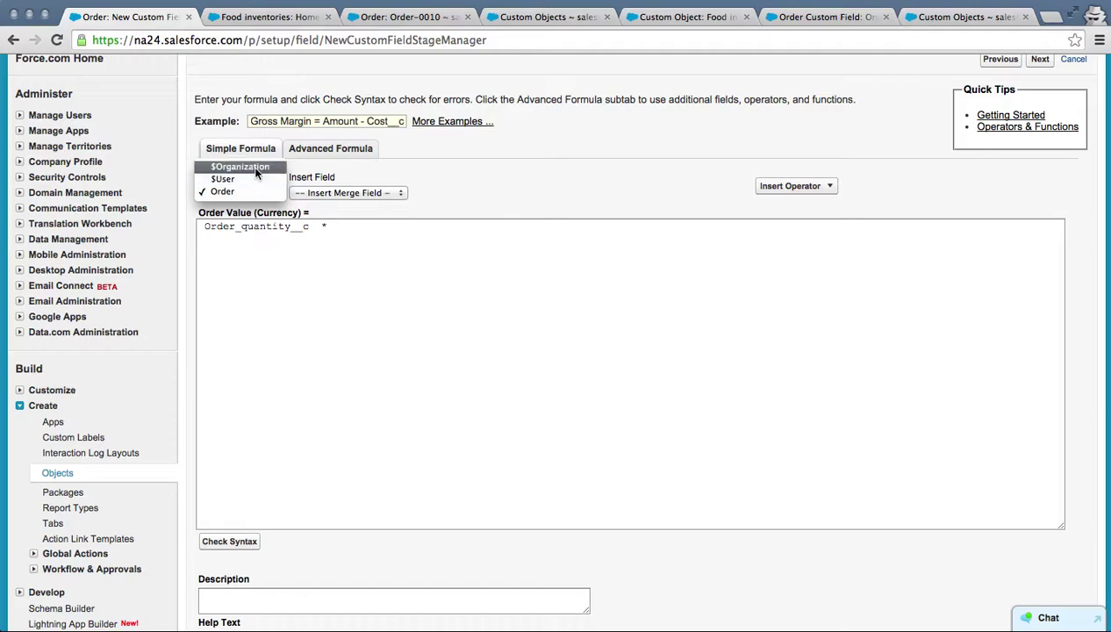
click(371, 178)
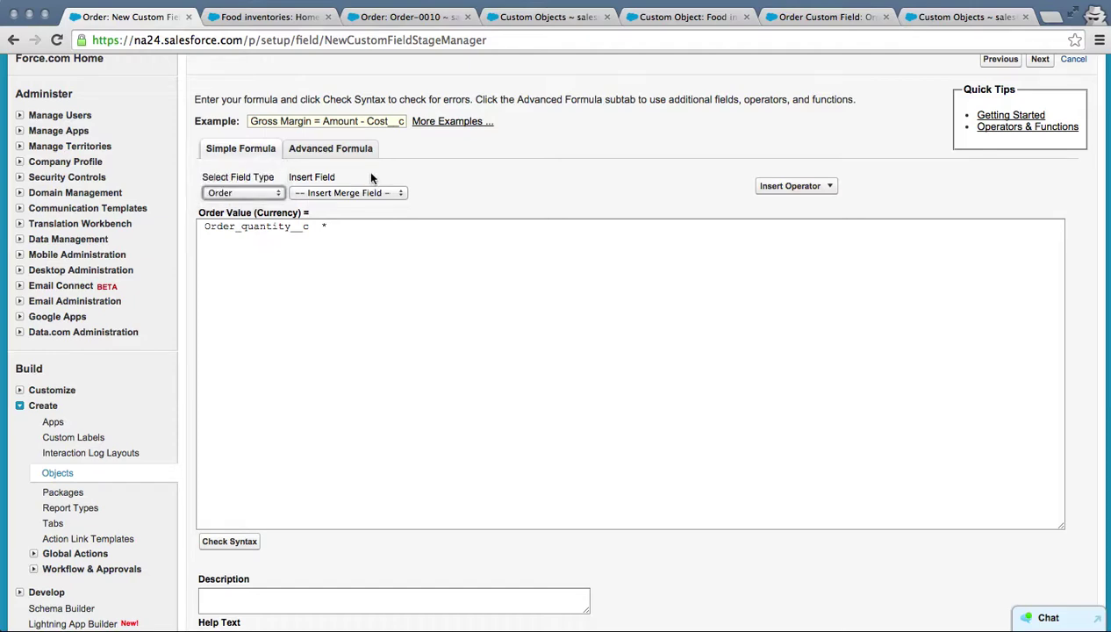
scroll(351, 228, up, 1)
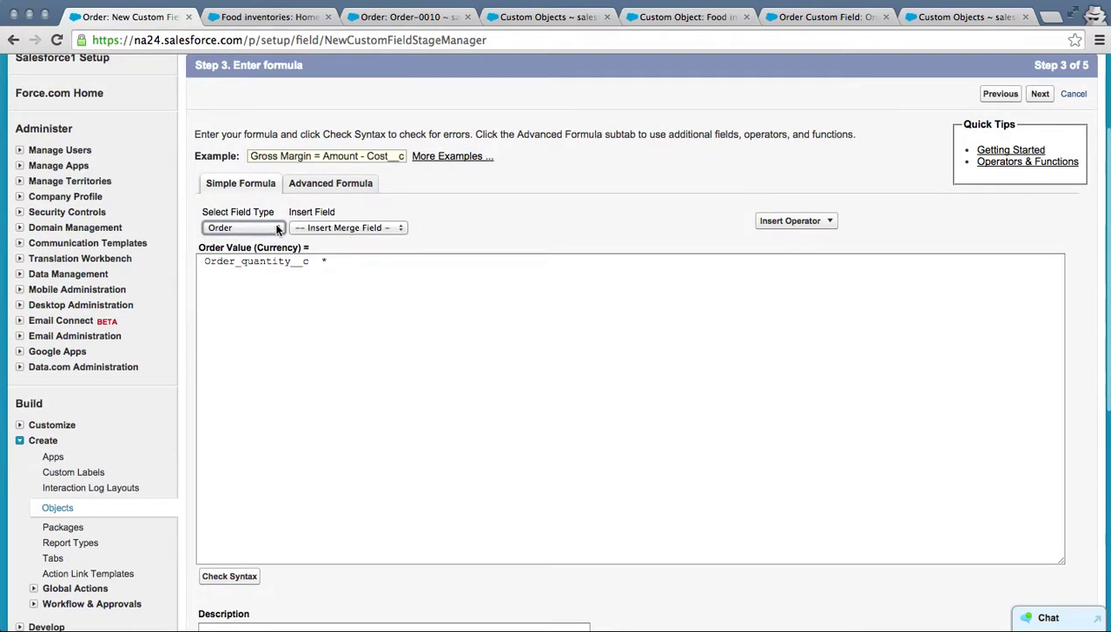
click(278, 228)
click(347, 195)
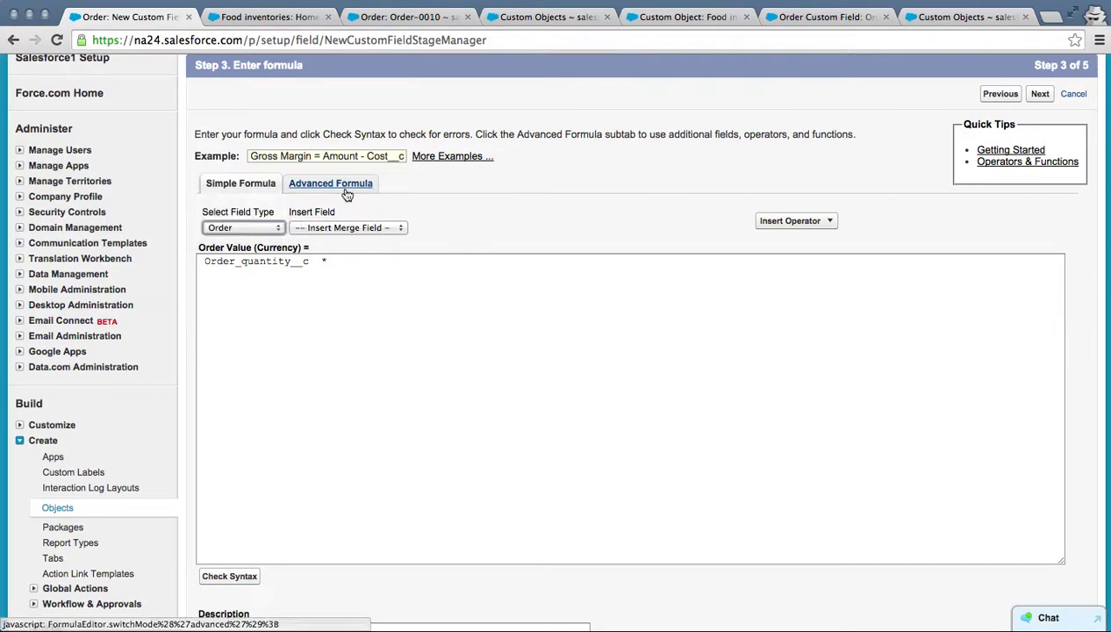
click(347, 195)
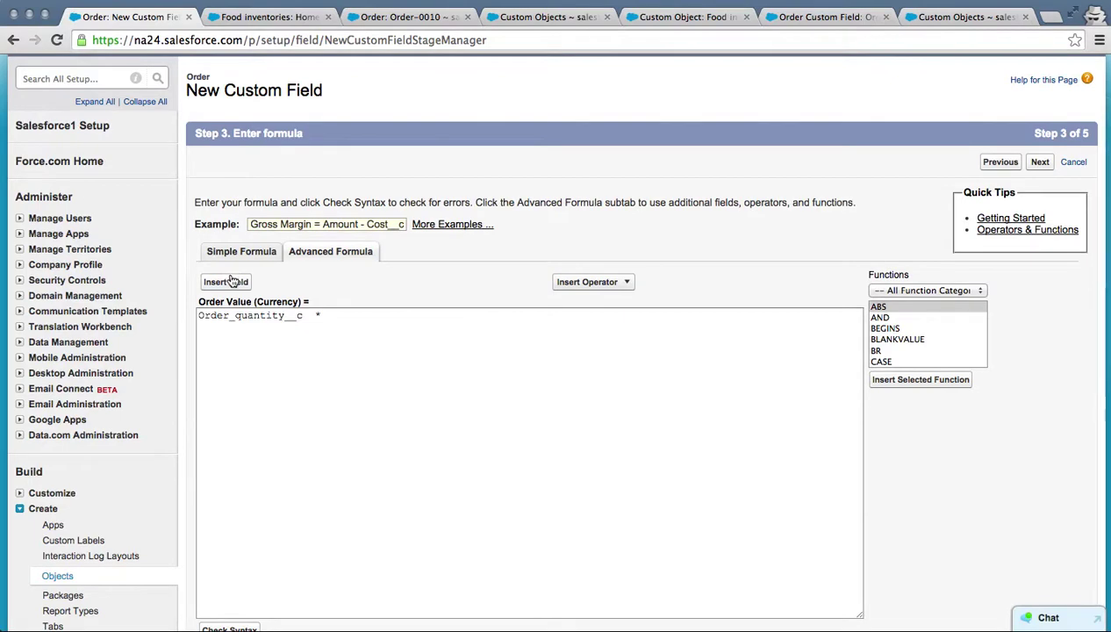
Insert the related Food inventory's Unit Price, arrange the formula as Food_inventory__r.Unit_Price__c * Order_quantity__c, and proceed to field-level security.
click(229, 281)
scroll(401, 333, down, 2)
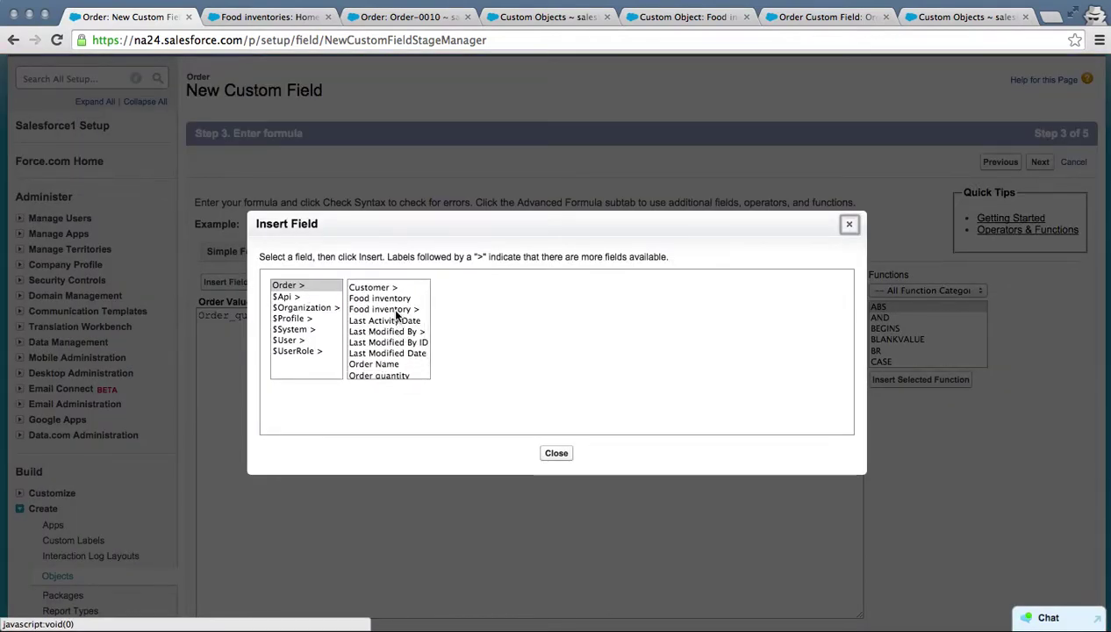
click(402, 310)
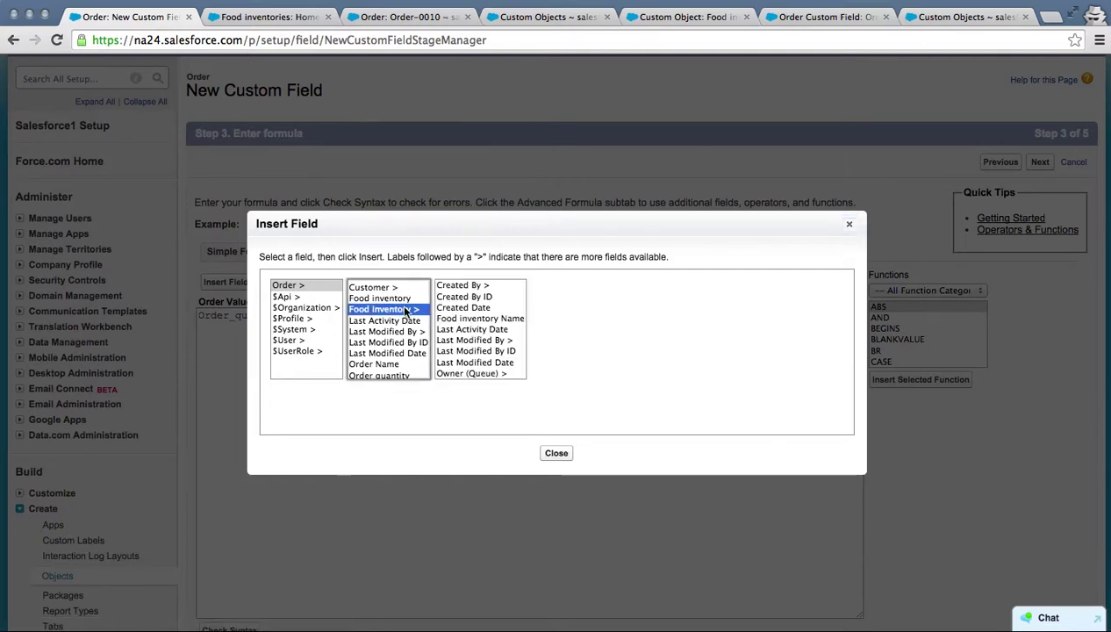
scroll(481, 329, down, 3)
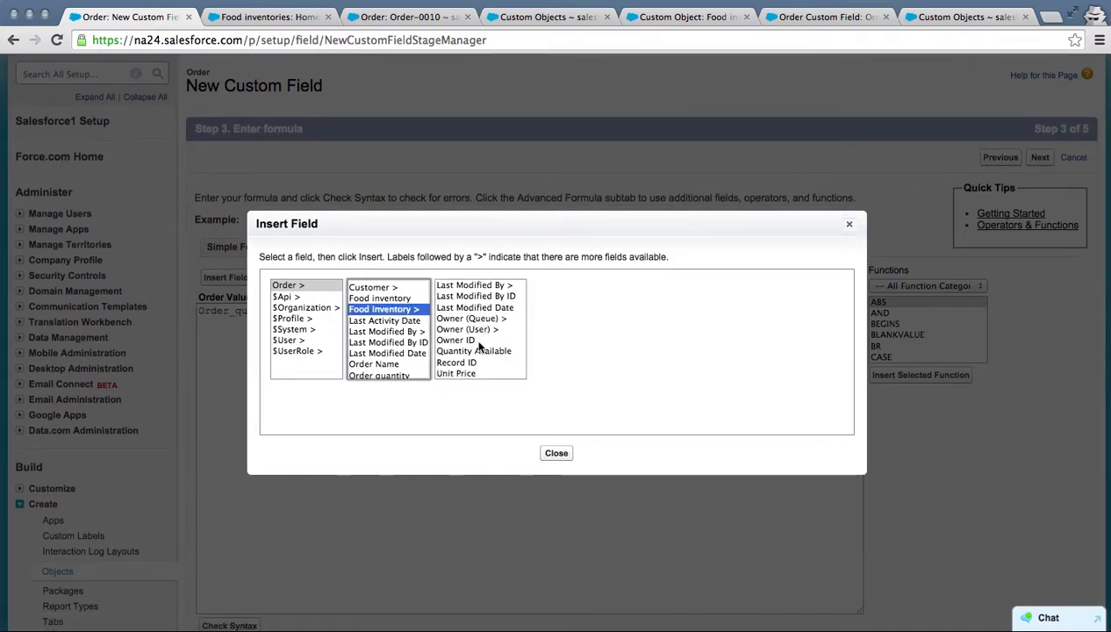
click(473, 375)
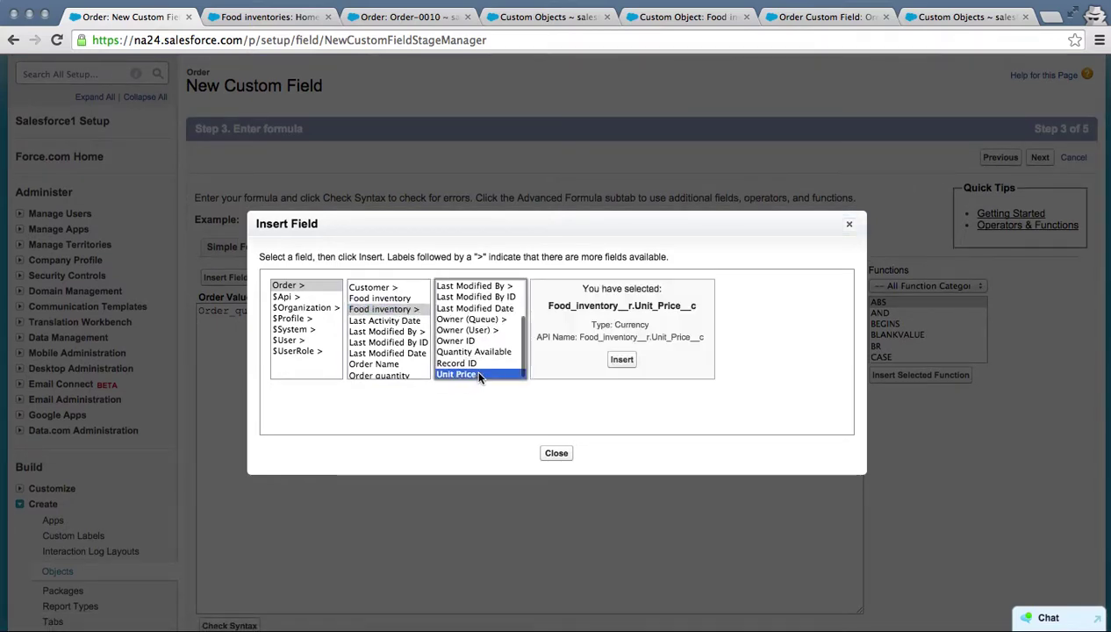
click(622, 360)
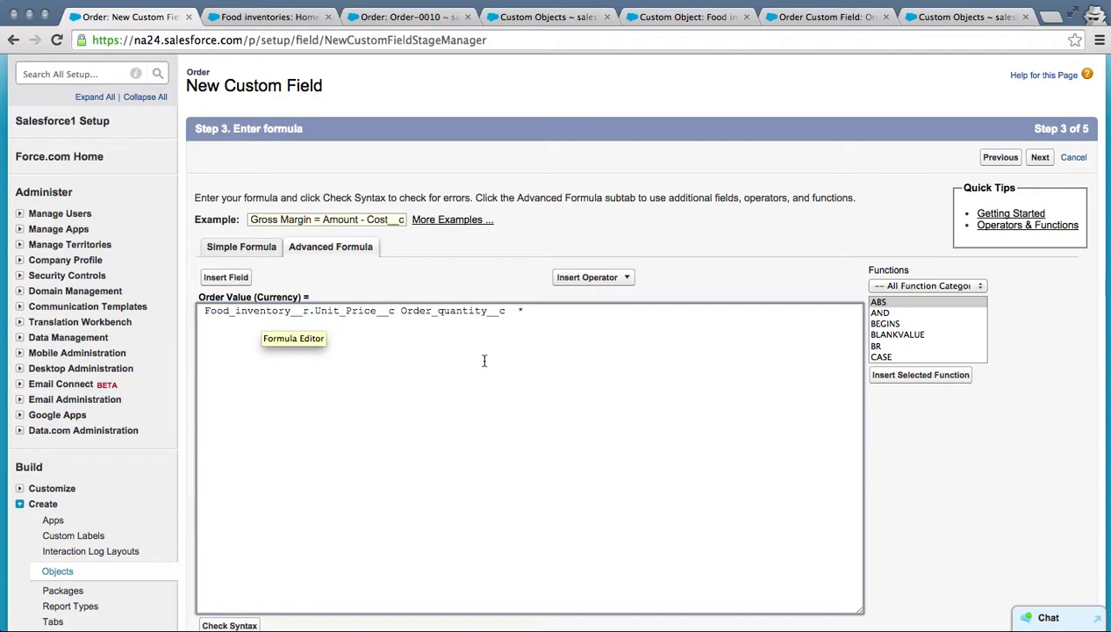
text(*)
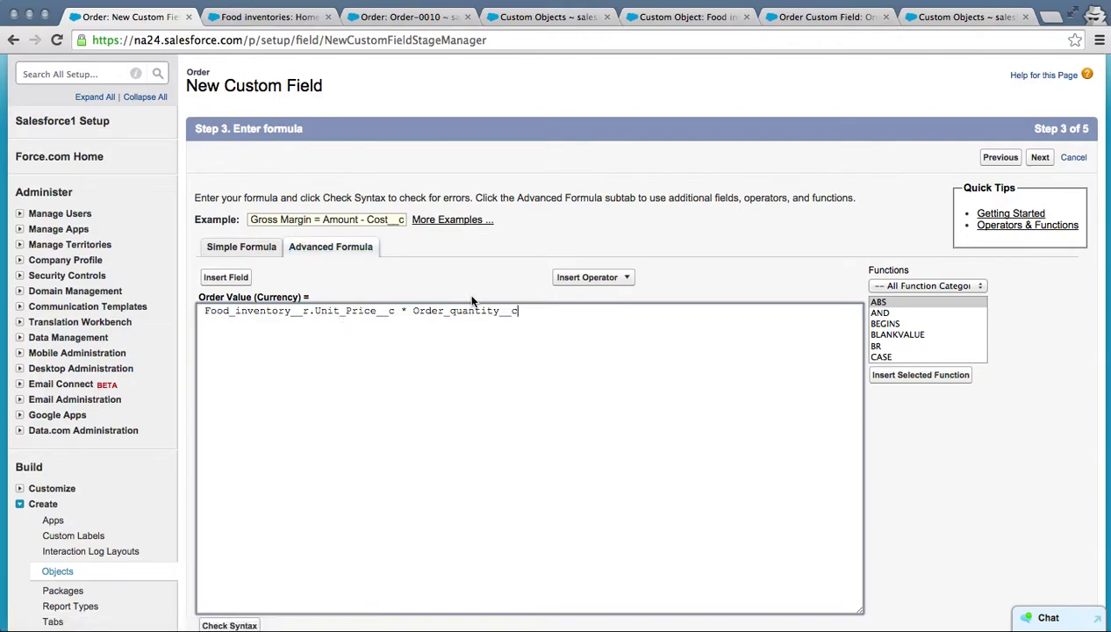
scroll(466, 292, down, 5)
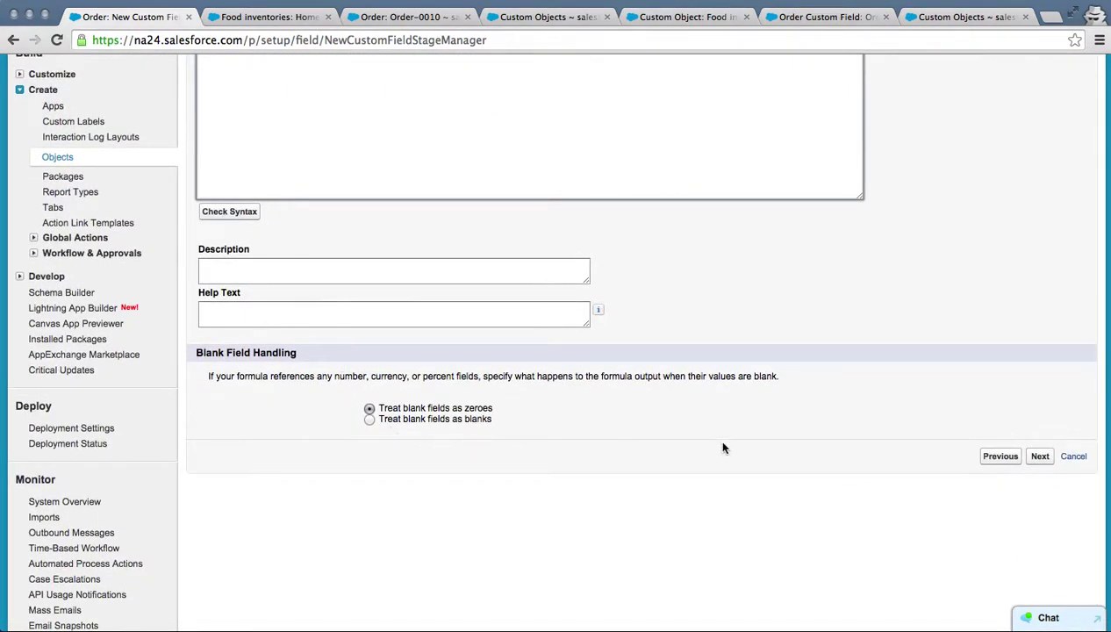
click(1041, 457)
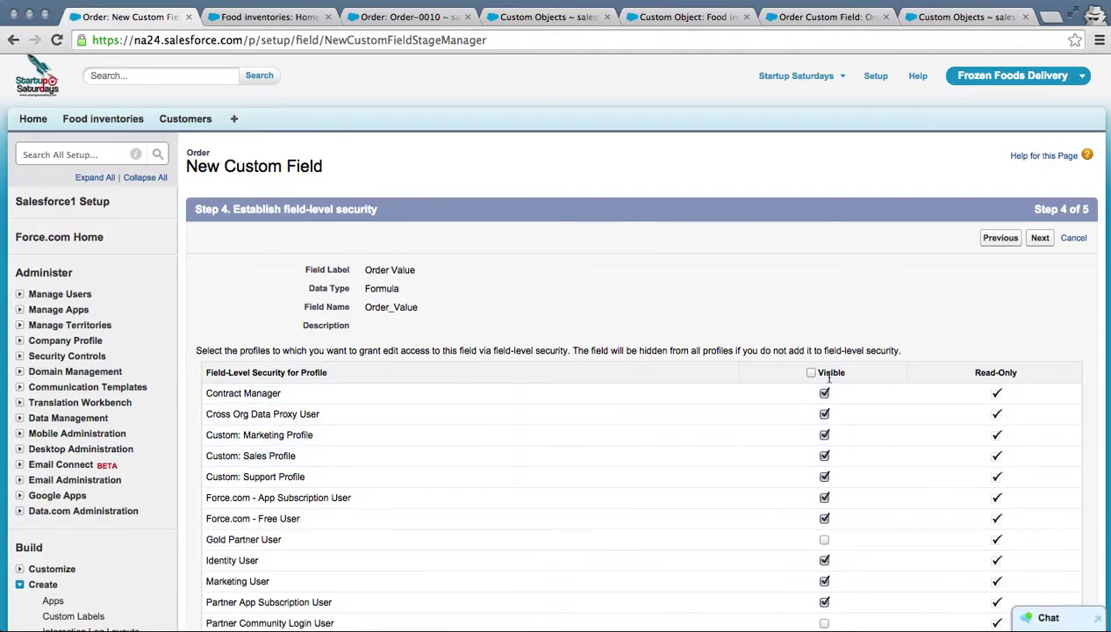
Make the Order Value field visible to all profiles and save it with the Order Layout included.
scroll(1081, 149, down, 5)
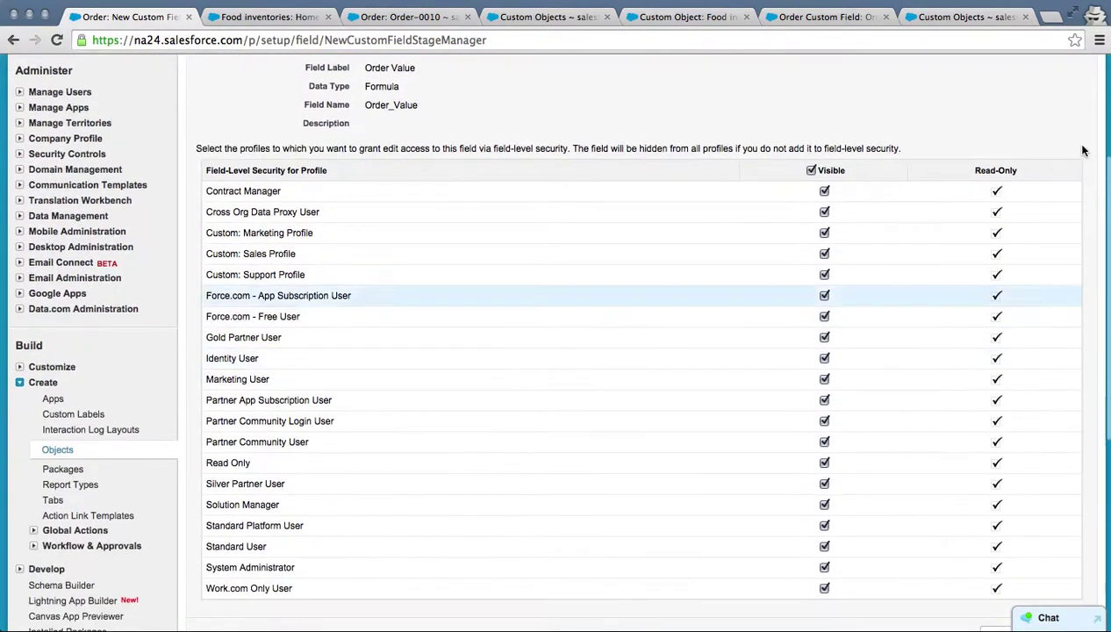
scroll(1081, 150, up, 5)
click(1040, 238)
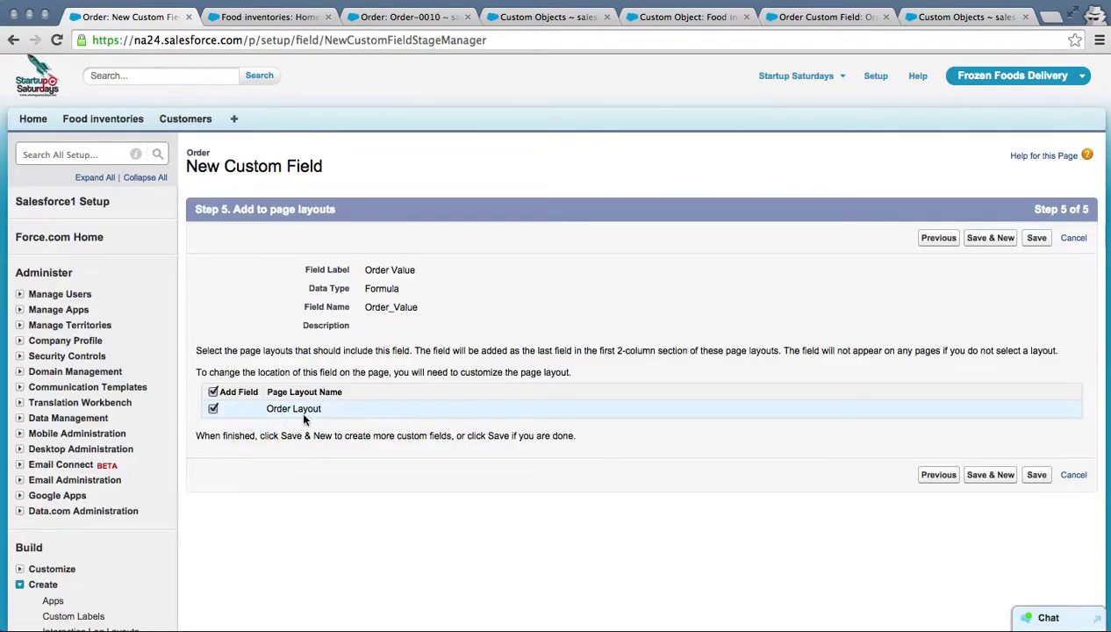
click(1036, 240)
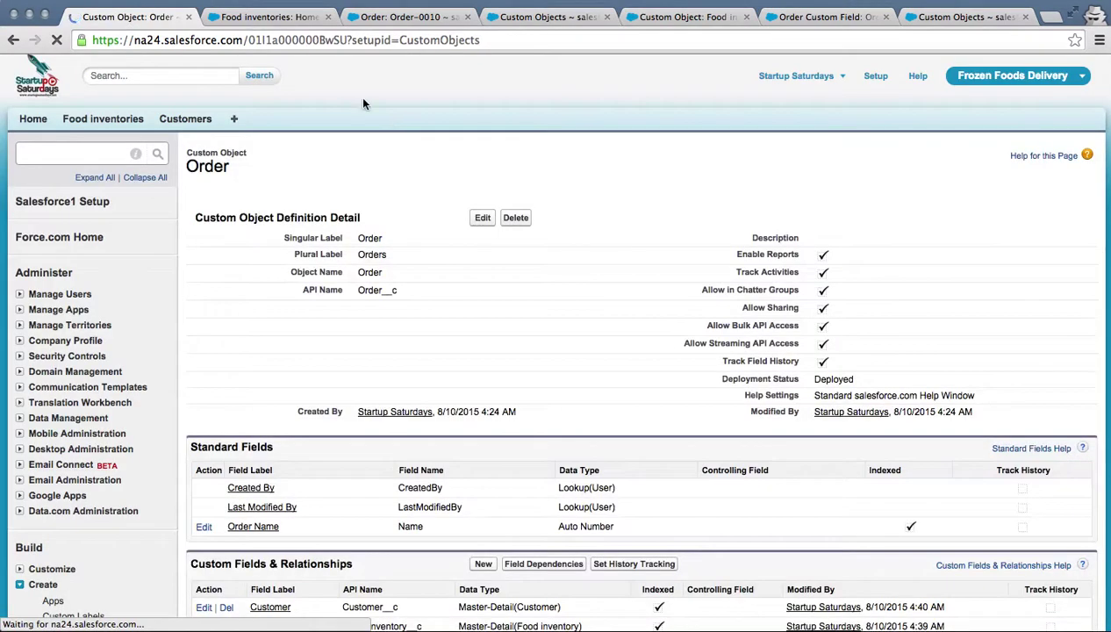
Reload the open order record to view its Order Value field.
click(289, 21)
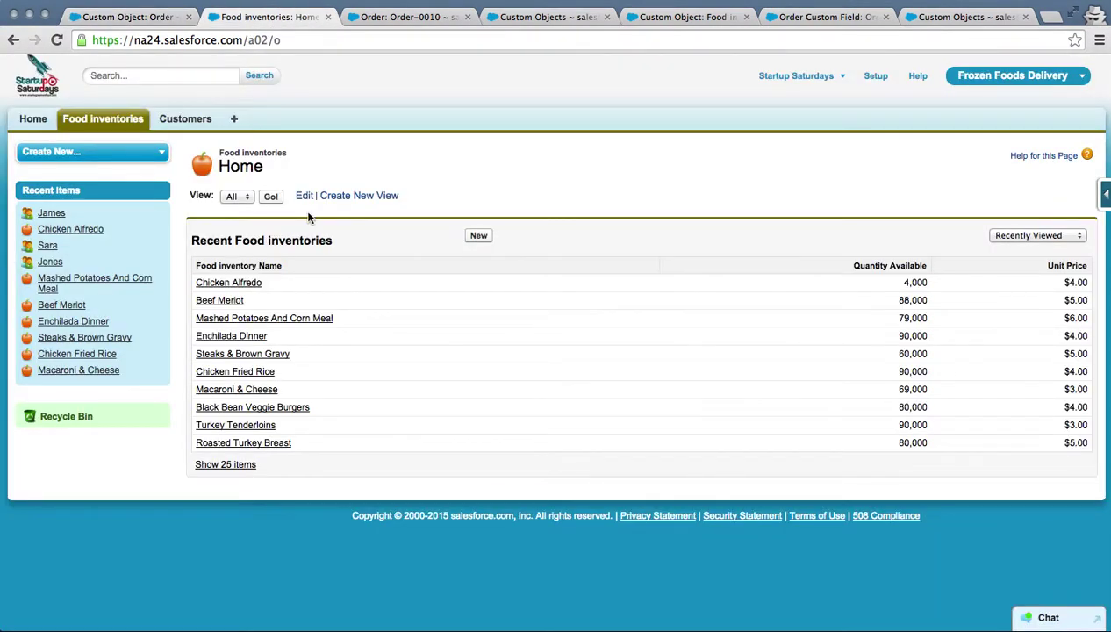
click(375, 21)
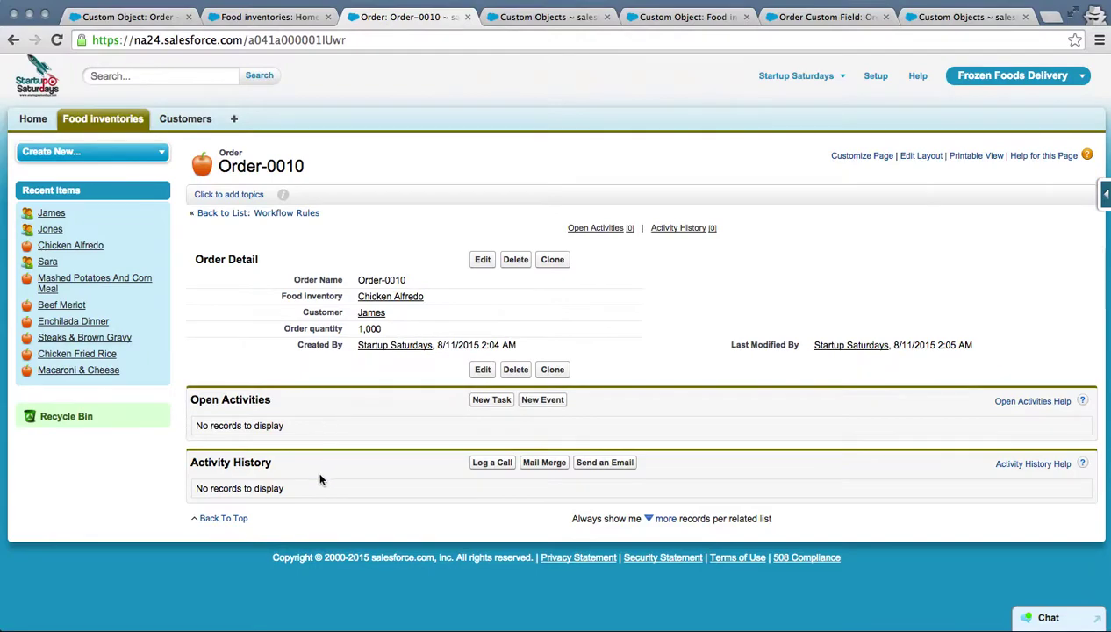
click(55, 39)
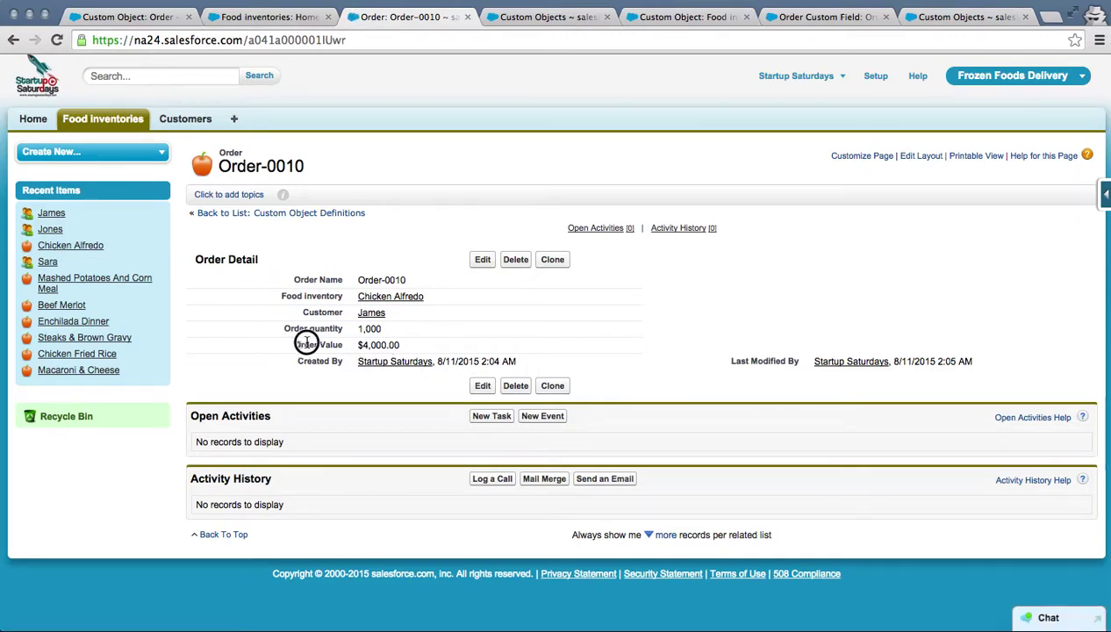
Open the first listed customer's order from the Customers list and examine its Order Value amount.
click(186, 121)
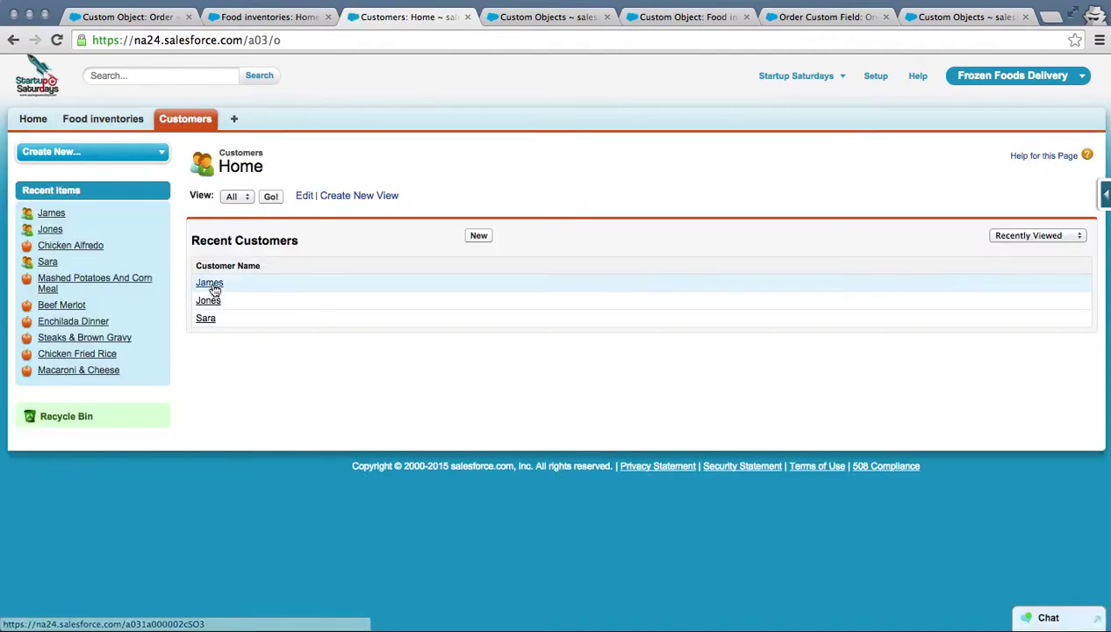
click(211, 285)
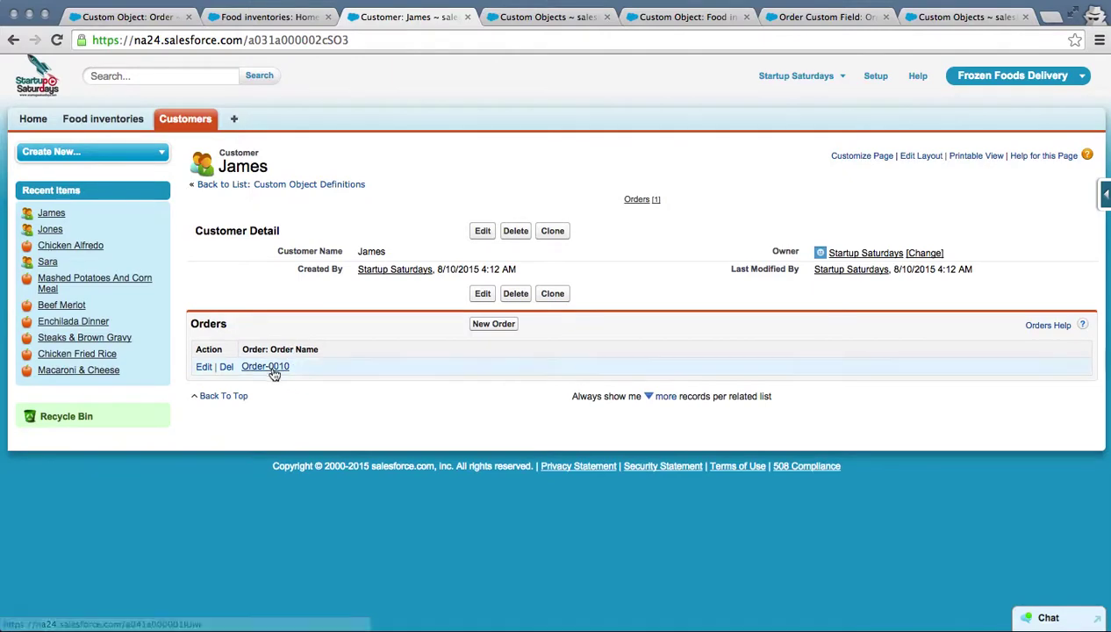
click(272, 371)
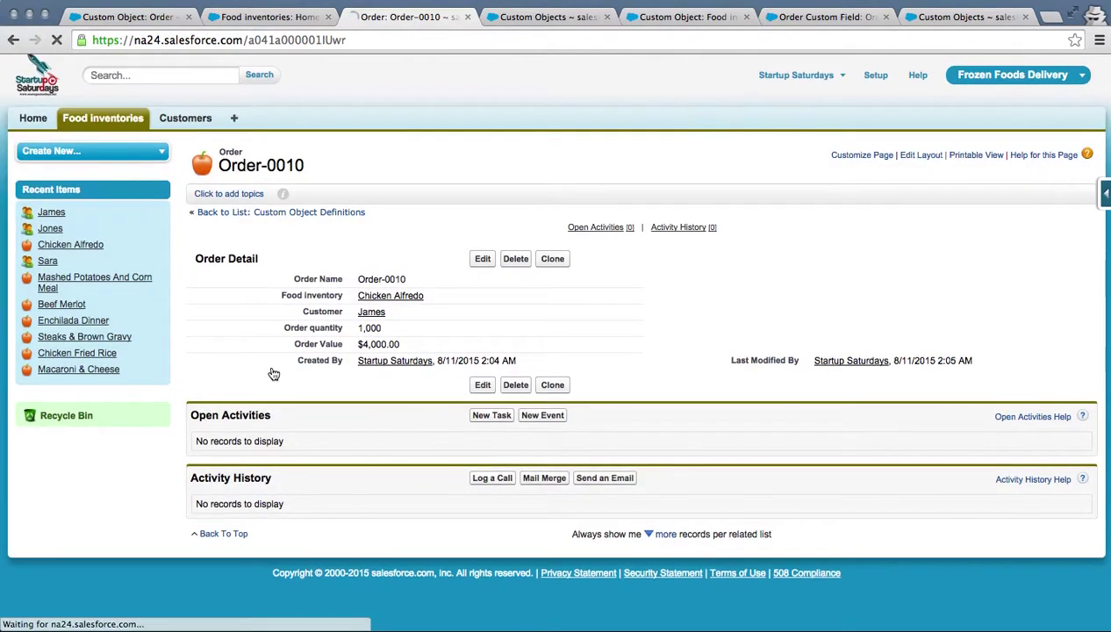
drag(358, 345, 407, 345)
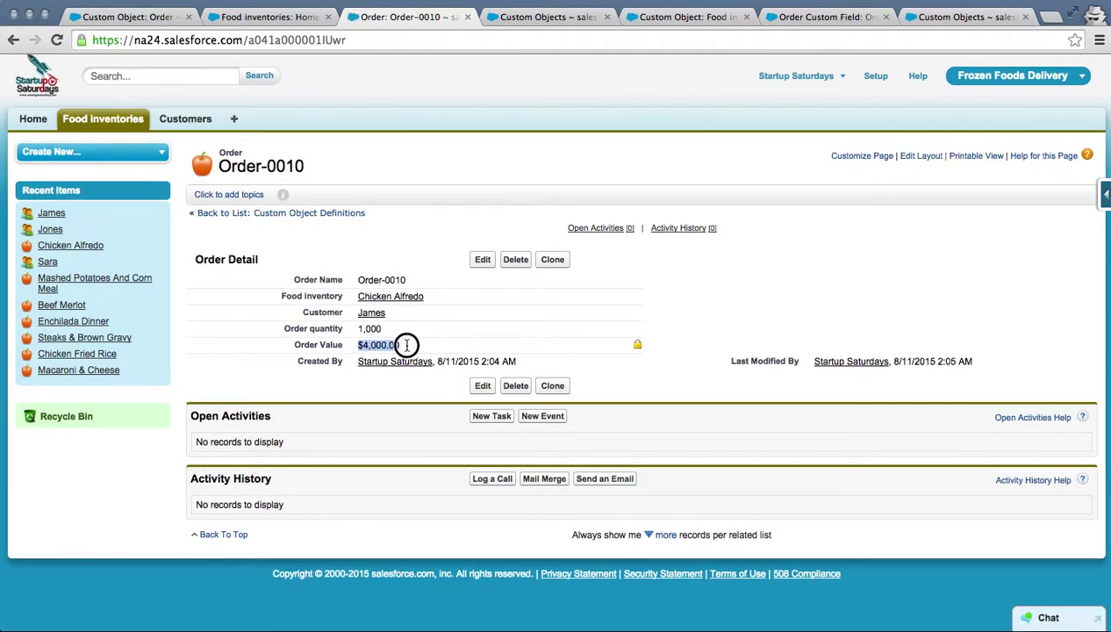
View the same customer's order once more through the Customers list, and return to the customer's detail page.
click(197, 122)
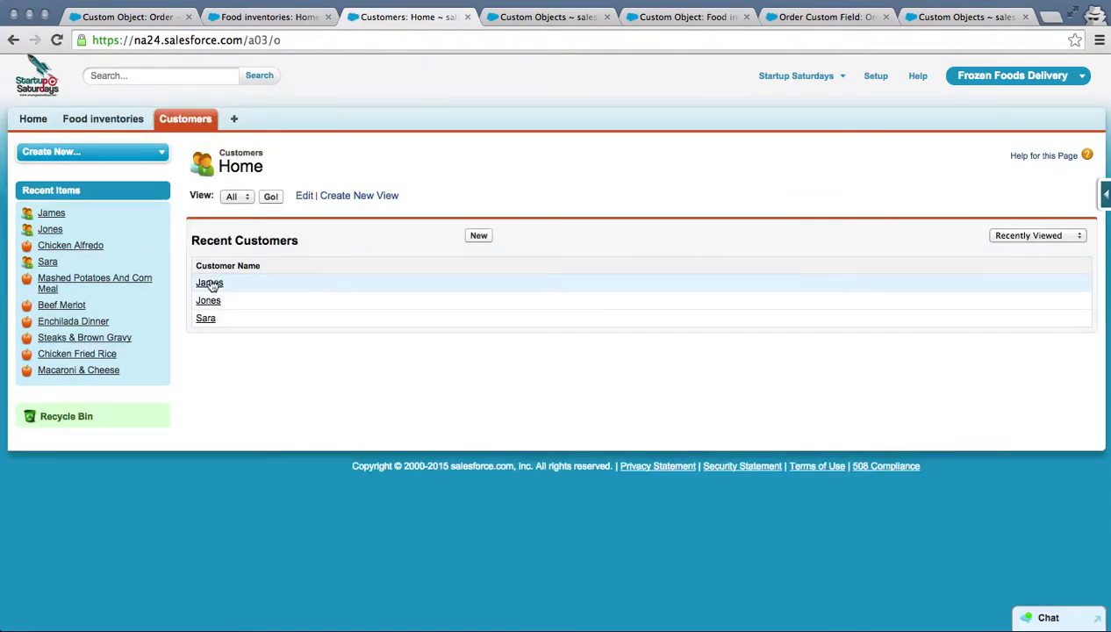
click(211, 286)
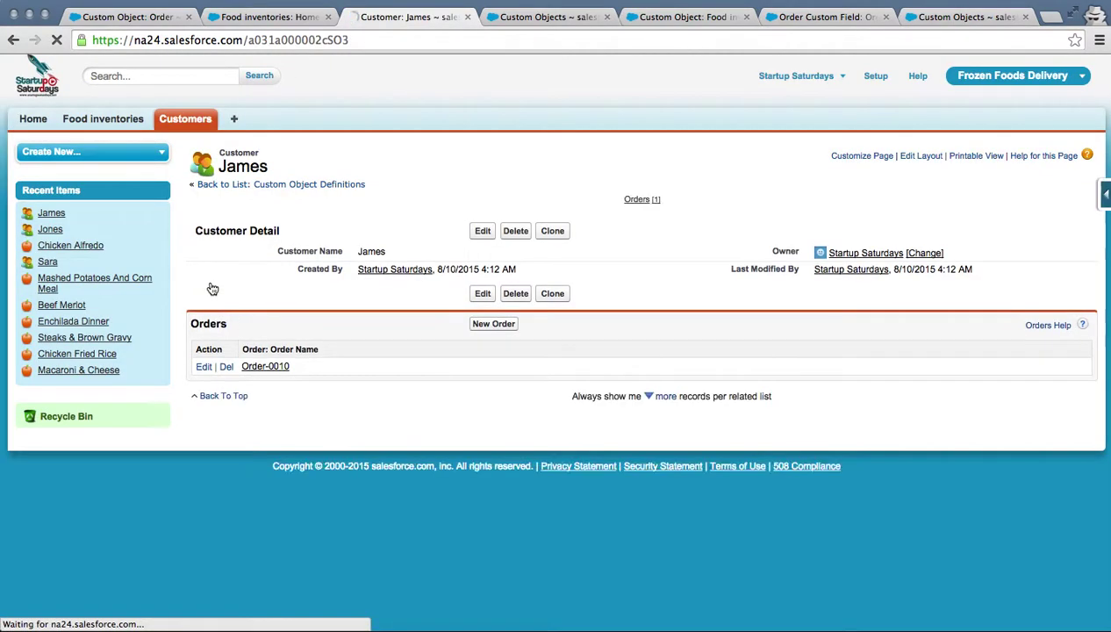
click(267, 368)
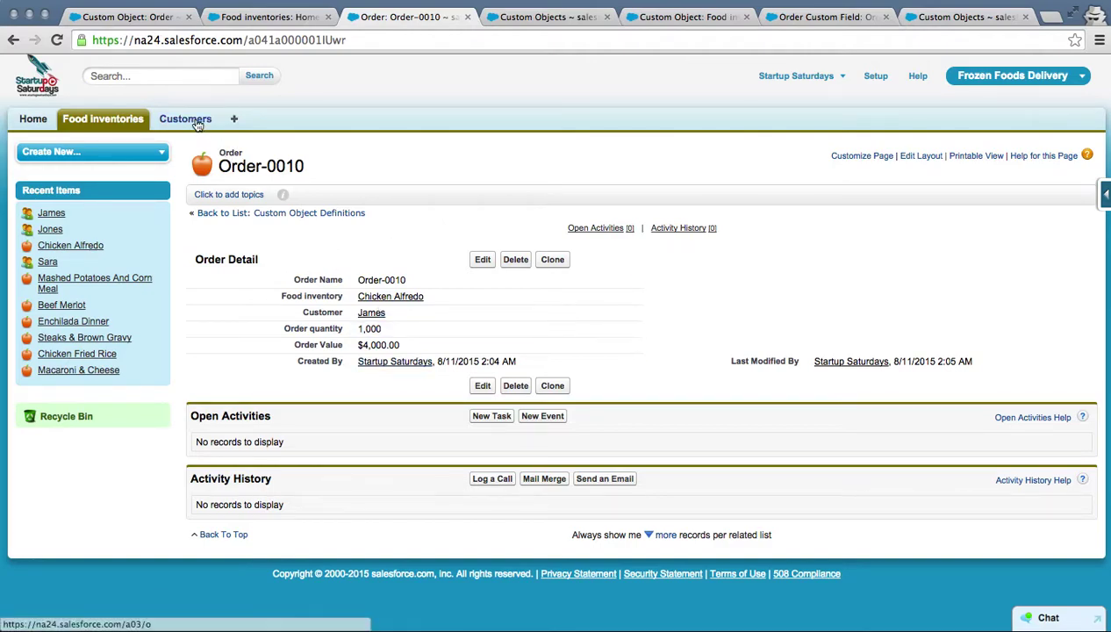
click(13, 40)
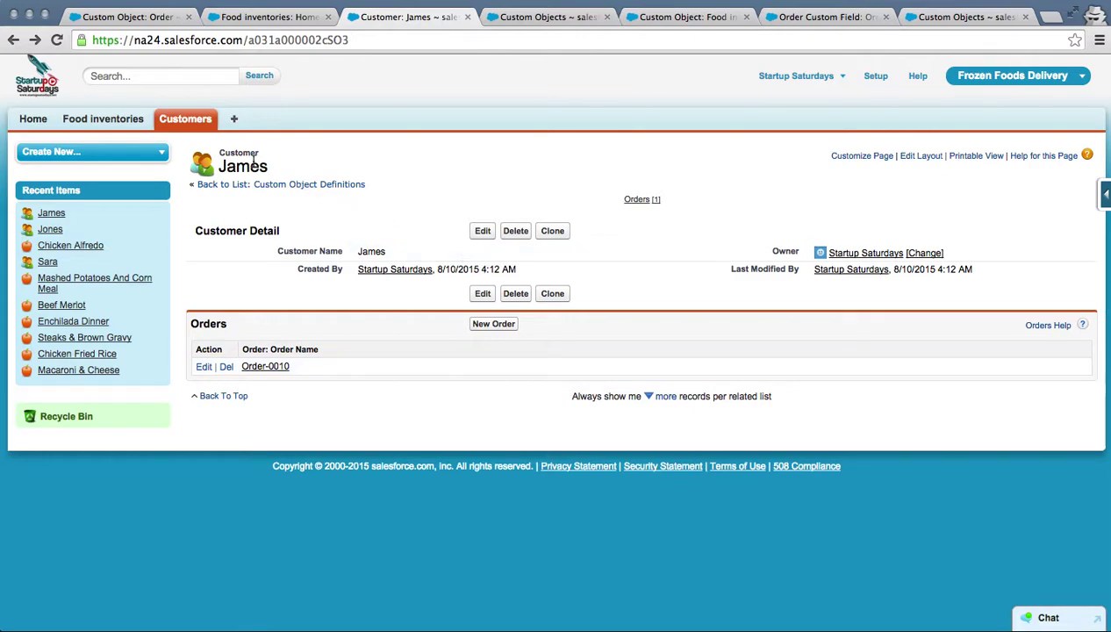
Open the list of custom objects in Setup.
drag(221, 152, 259, 160)
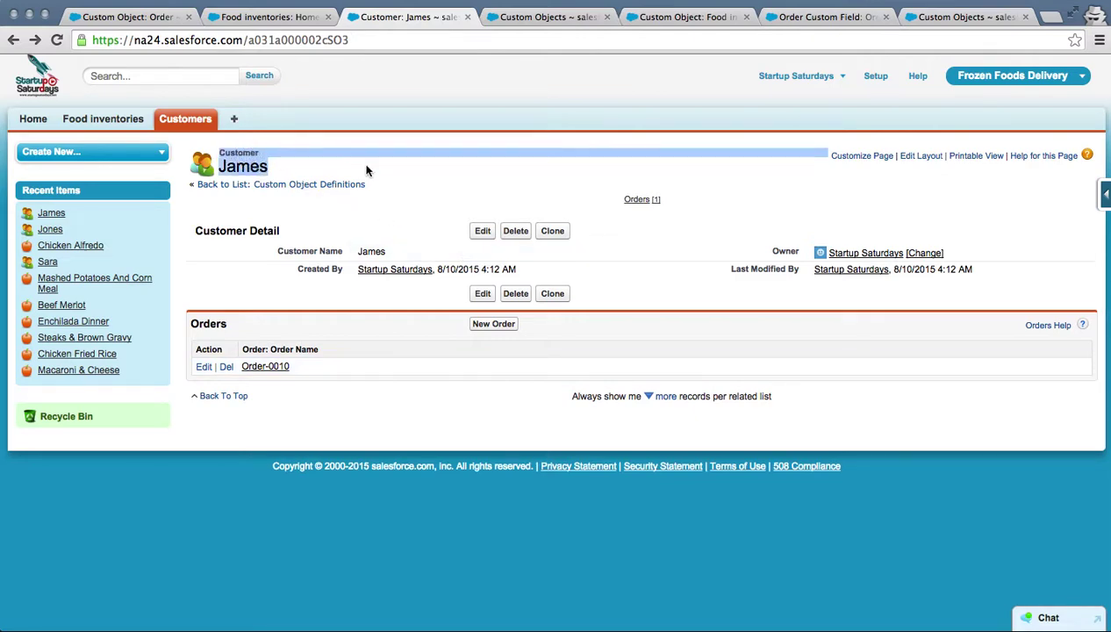
click(344, 151)
click(133, 17)
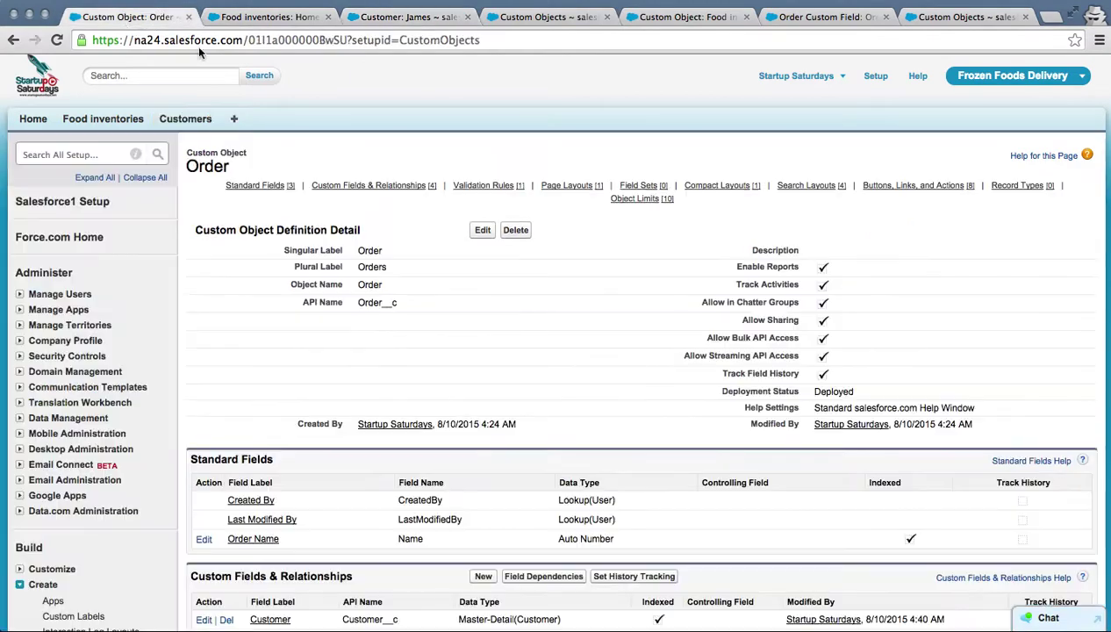
click(874, 79)
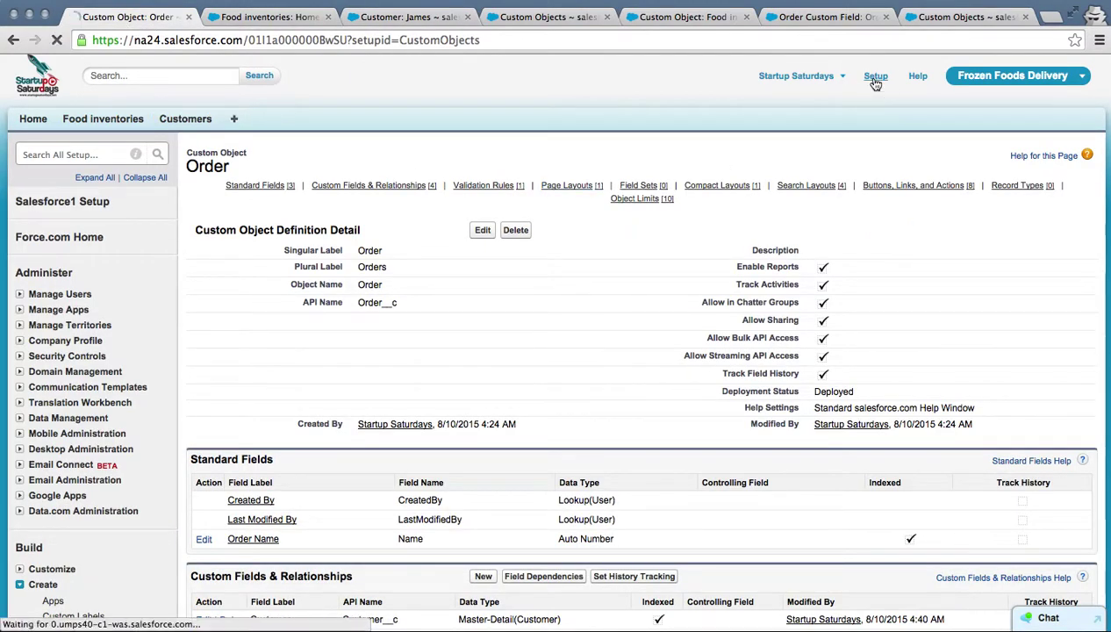
scroll(145, 319, down, 5)
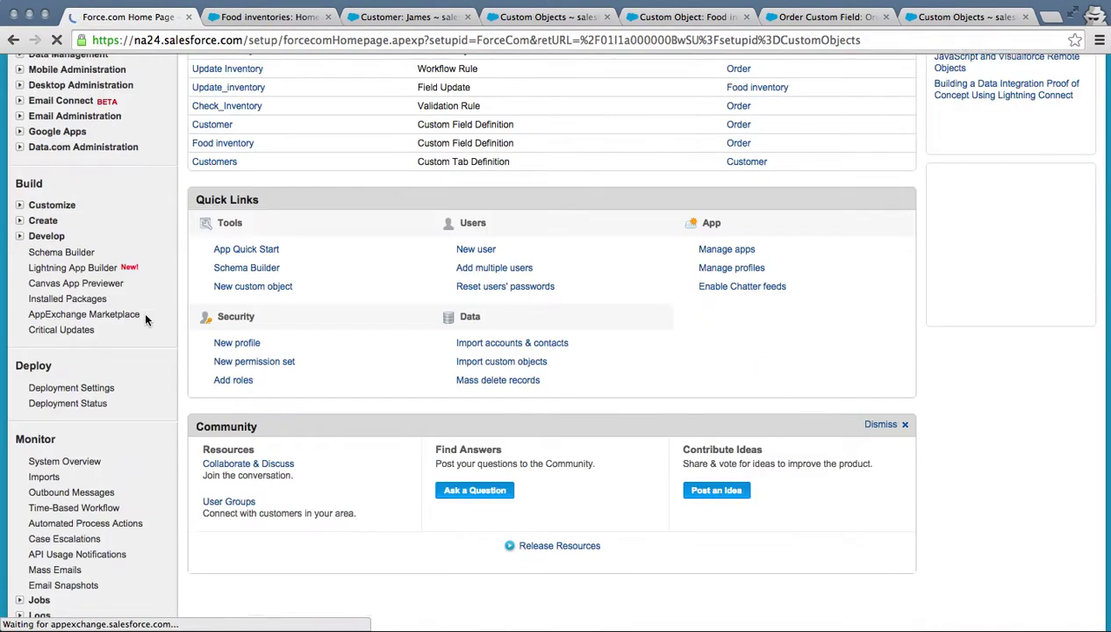
scroll(145, 318, down, 1)
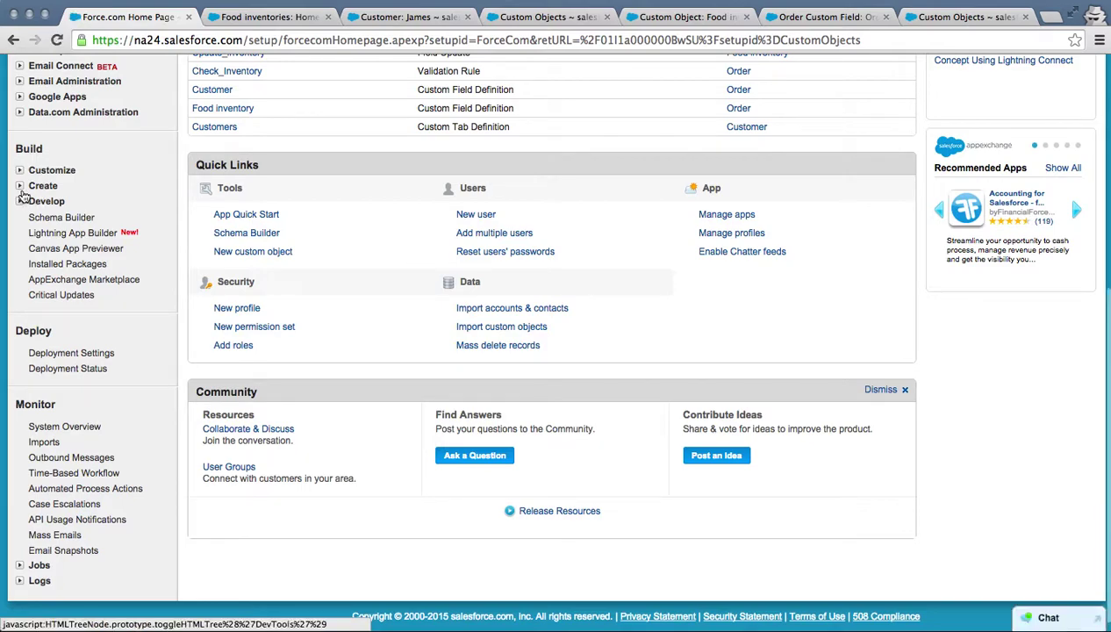
click(21, 187)
click(57, 249)
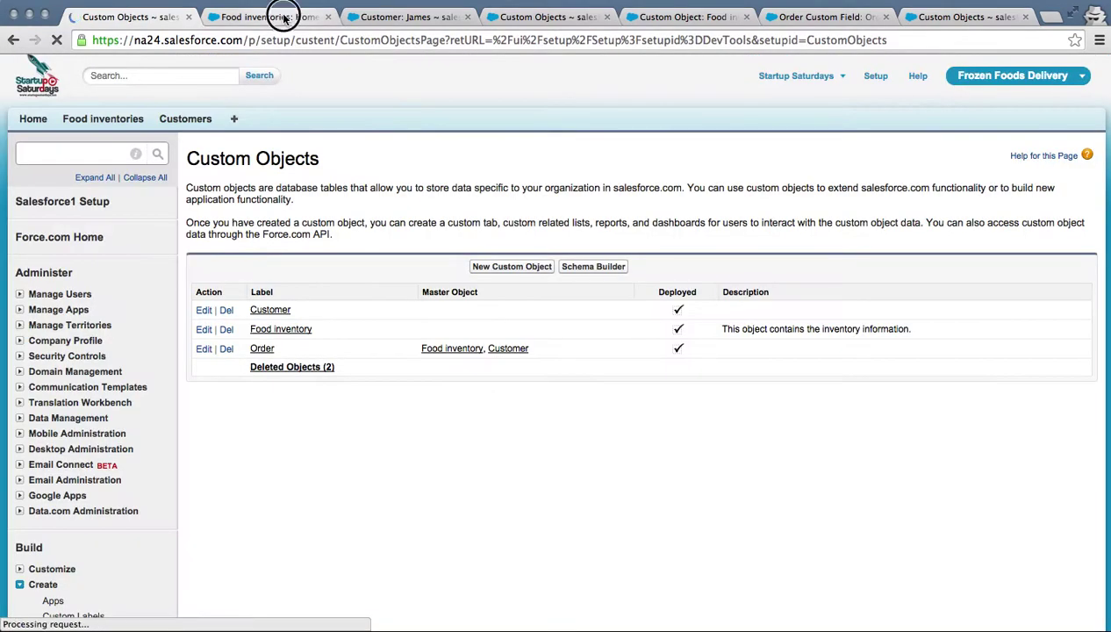
Open the second listed customer's record from the Customers list and examine its Orders related list.
click(277, 17)
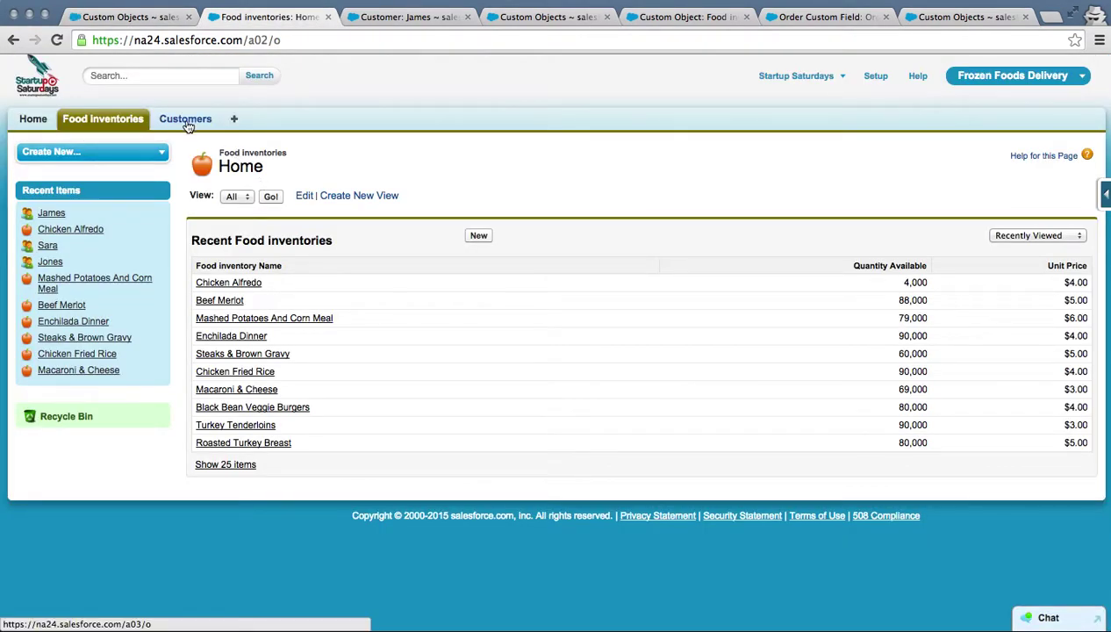
click(397, 17)
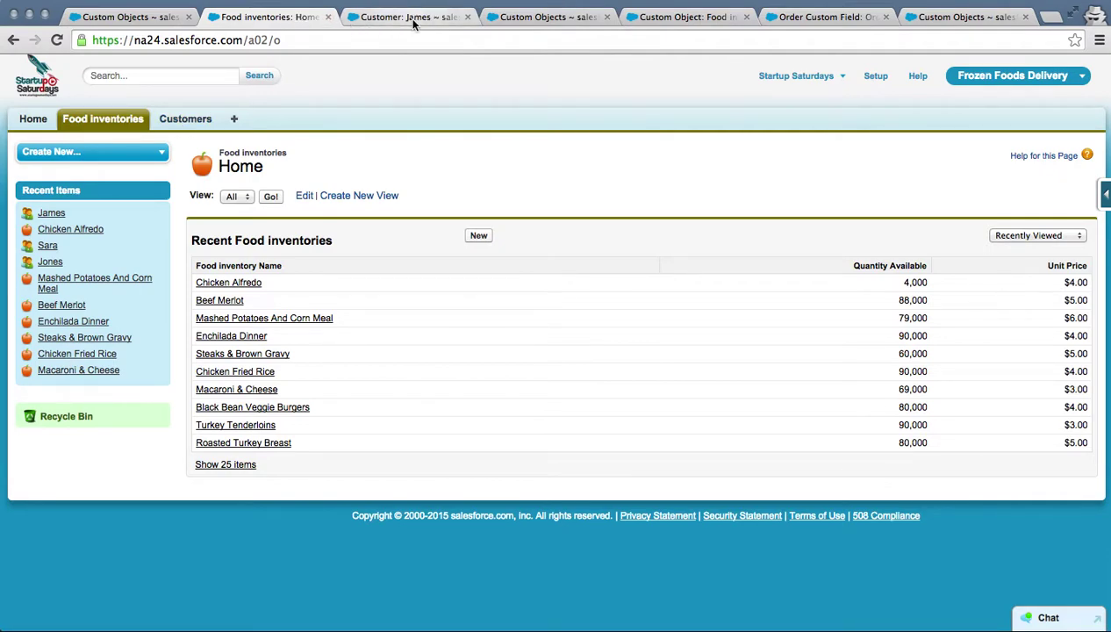
click(190, 123)
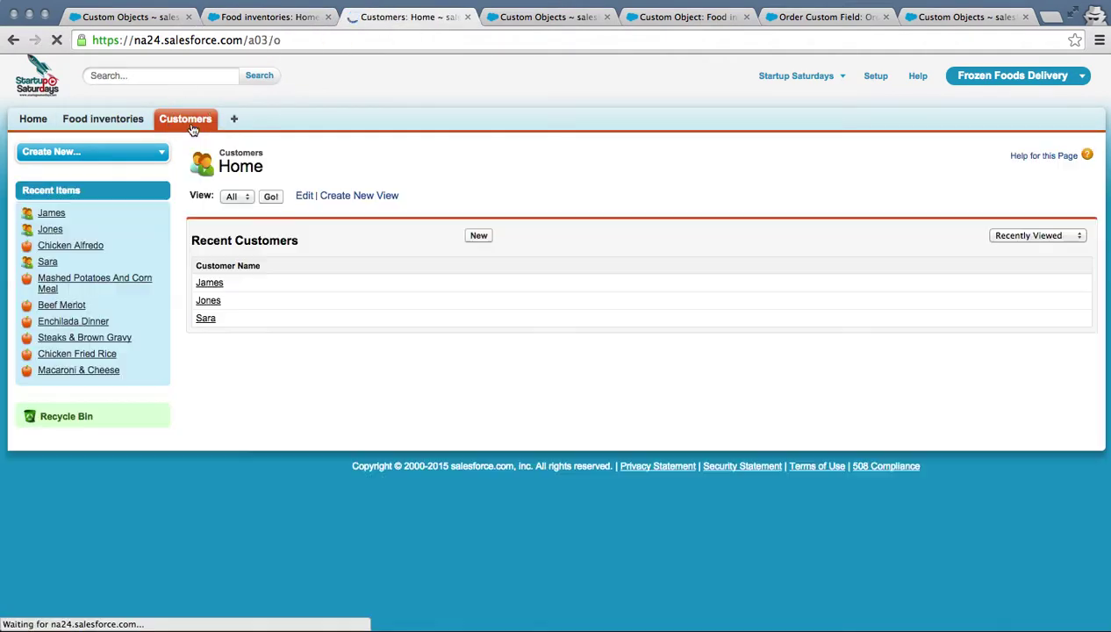
click(208, 301)
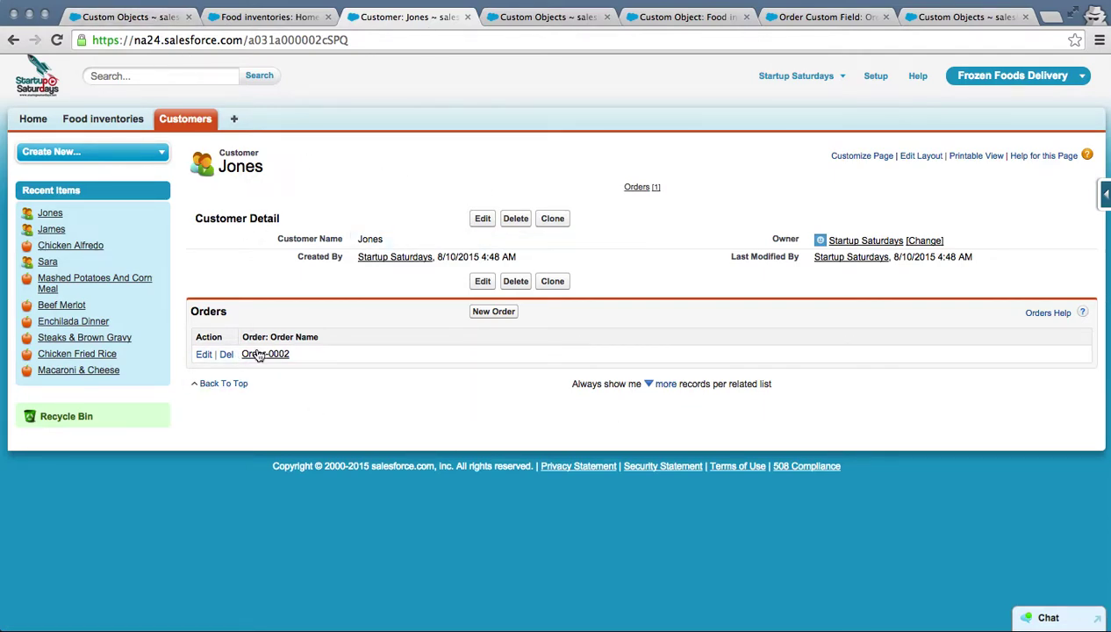
Open the Customer object's definition from the Custom Objects list and open its Customer Layout page layout for editing.
click(146, 18)
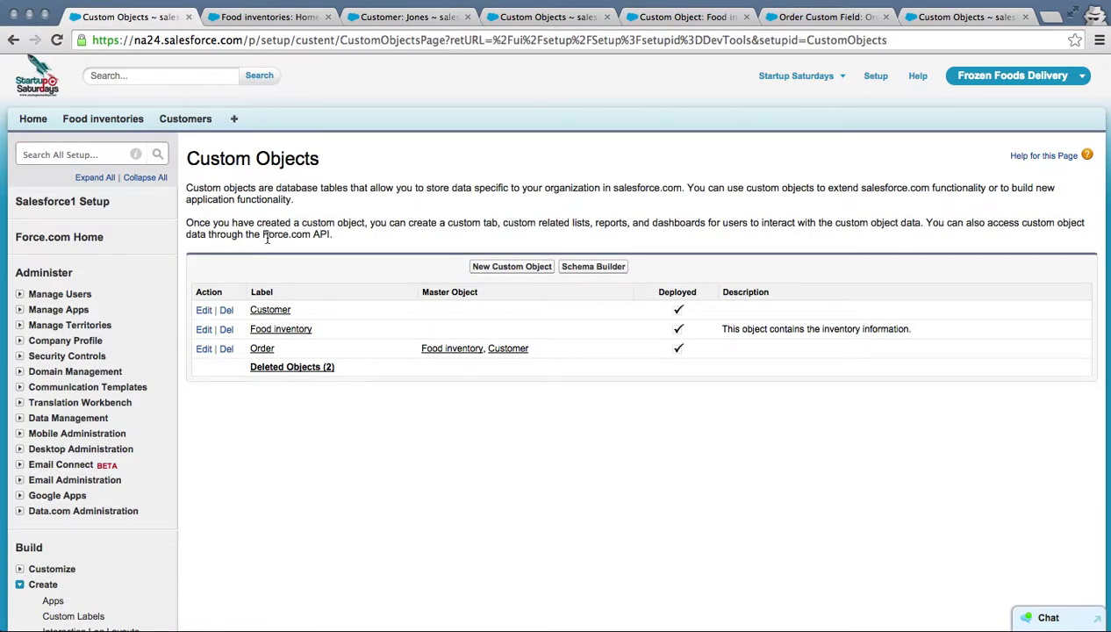
scroll(429, 219, down, 5)
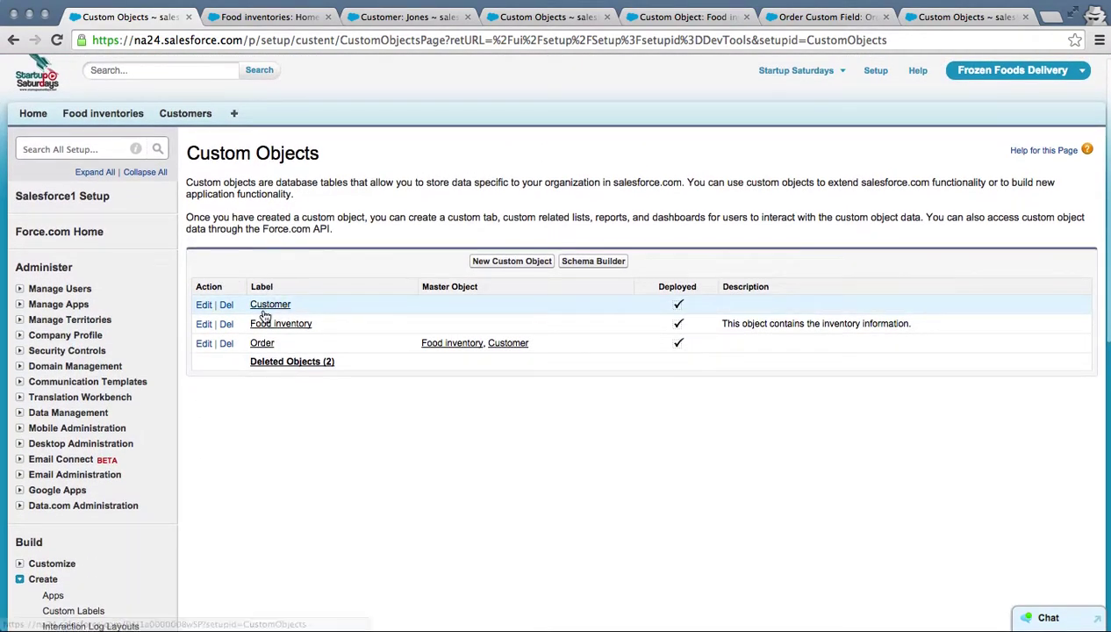
click(267, 305)
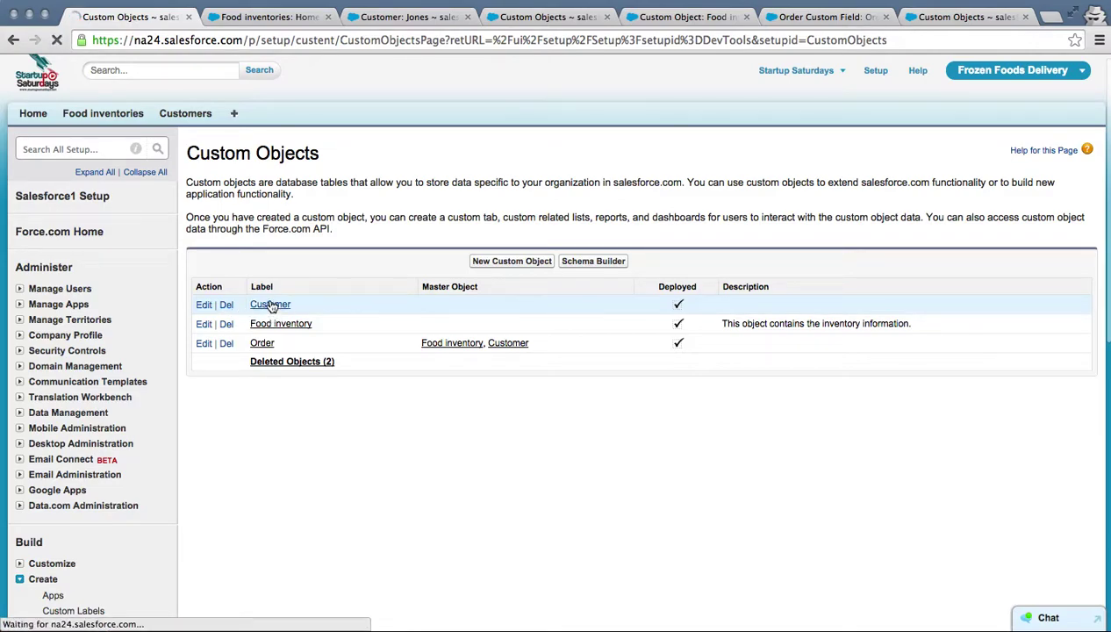
scroll(272, 307, down, 6)
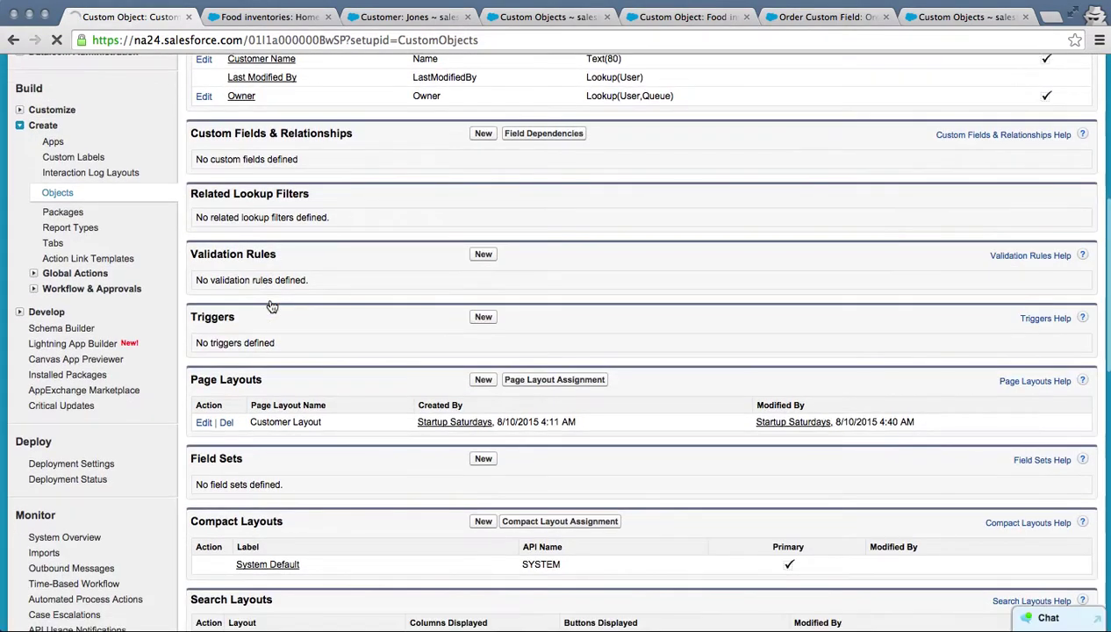
scroll(272, 307, down, 2)
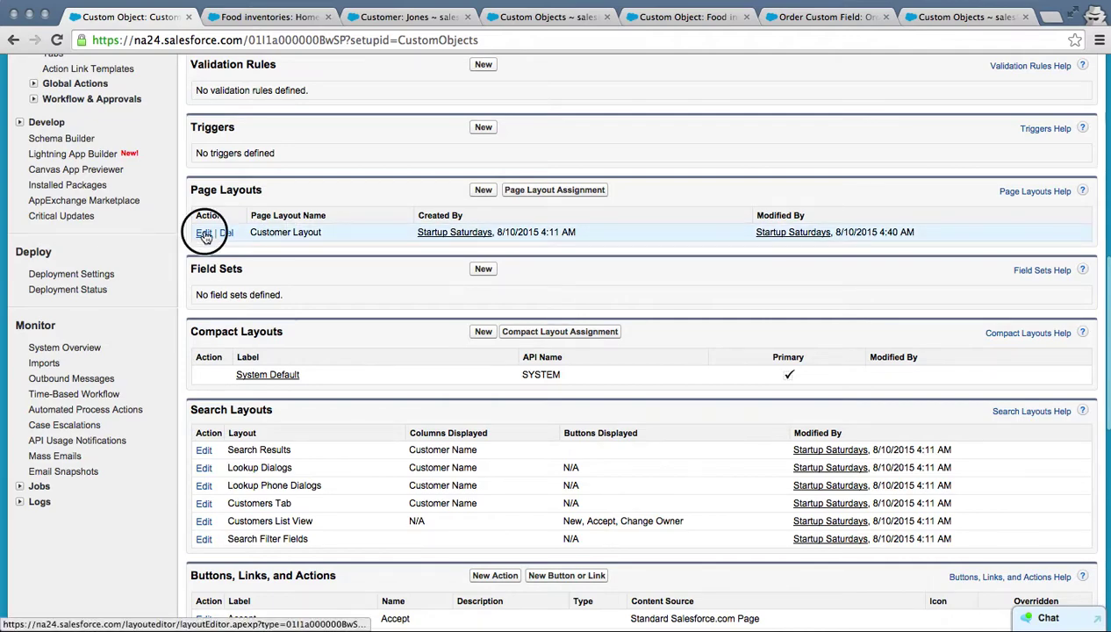
click(203, 233)
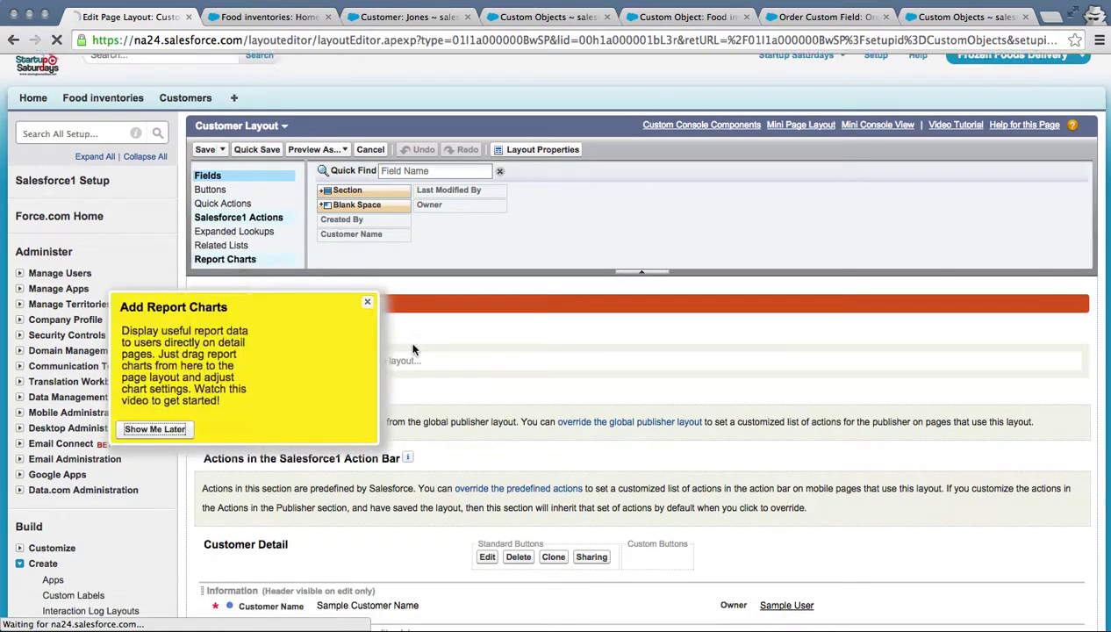
Dismiss the Add Report Charts tip and open the properties of the Orders related list in the Customer Layout.
scroll(404, 263, down, 3)
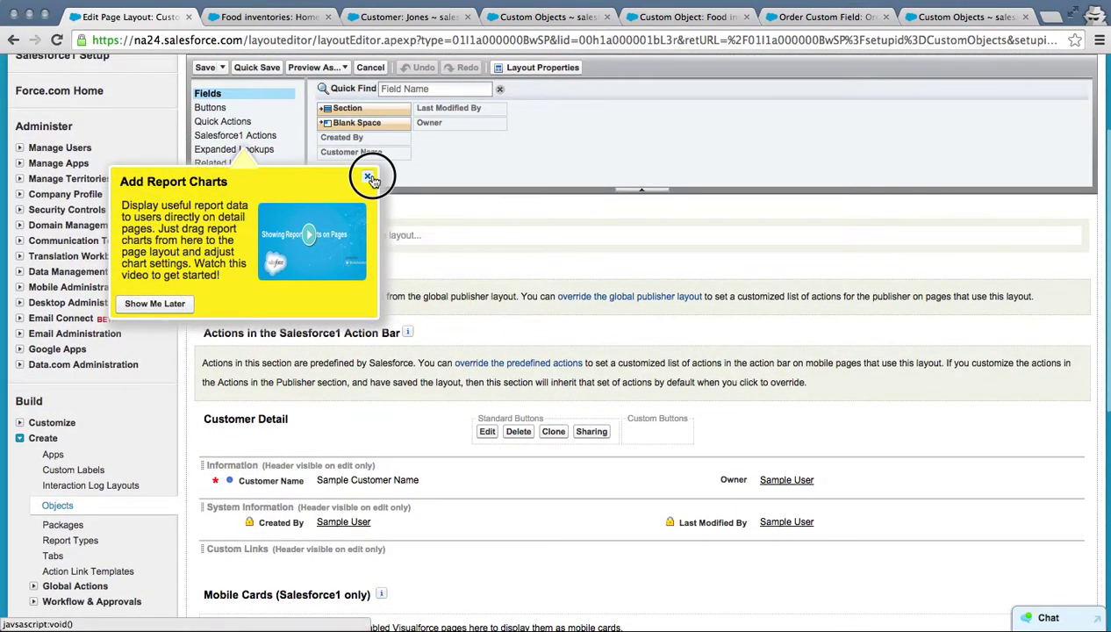
click(368, 177)
scroll(470, 266, up, 3)
scroll(480, 273, down, 10)
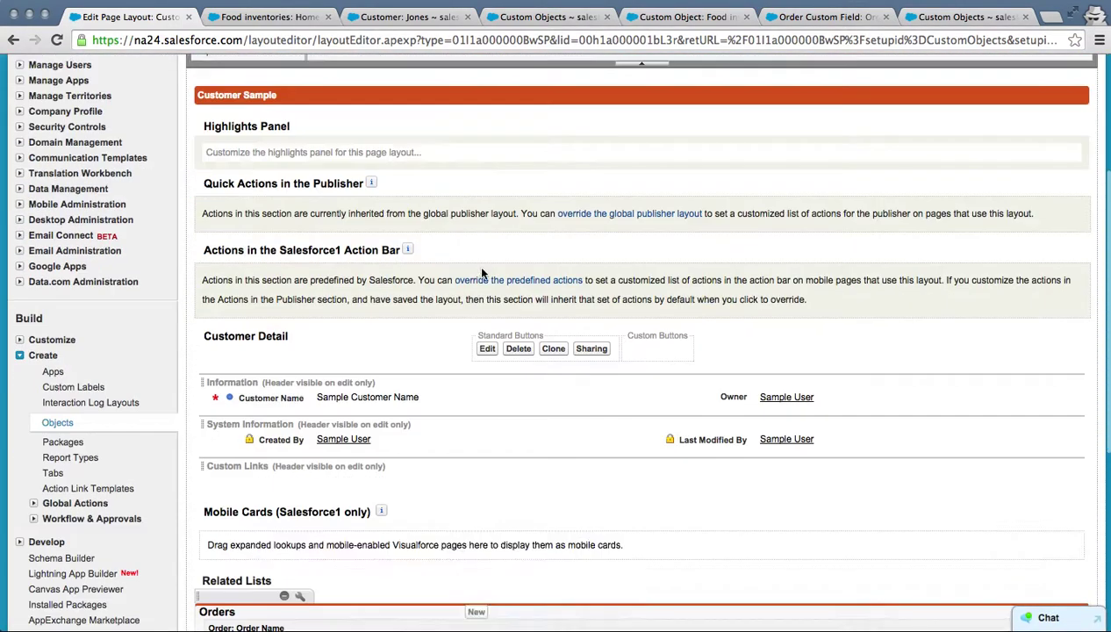
scroll(481, 273, up, 5)
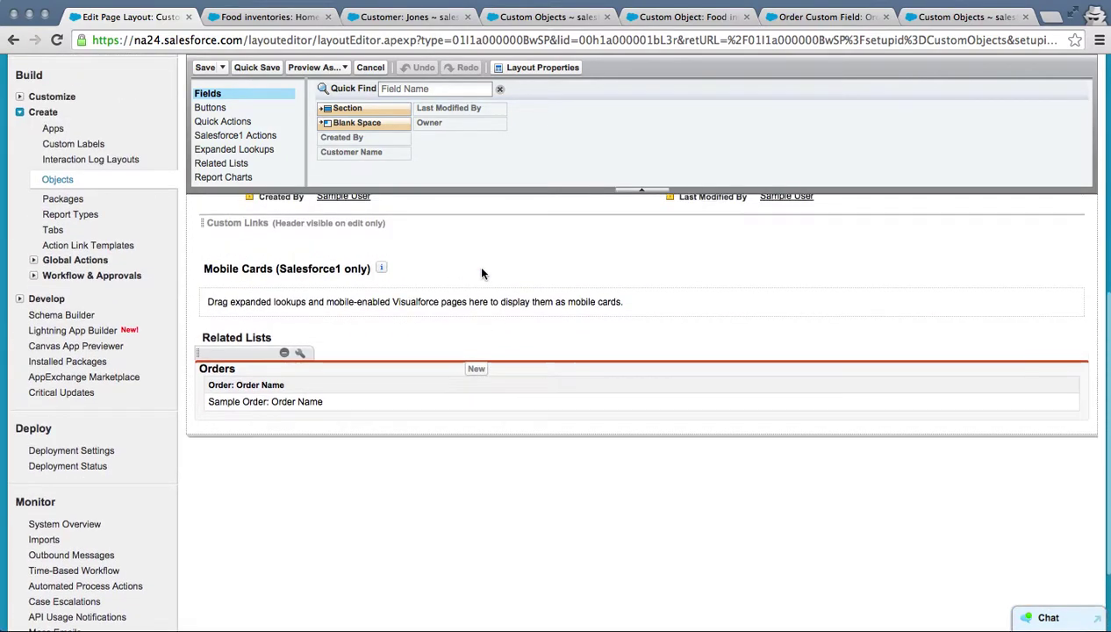
scroll(480, 272, down, 5)
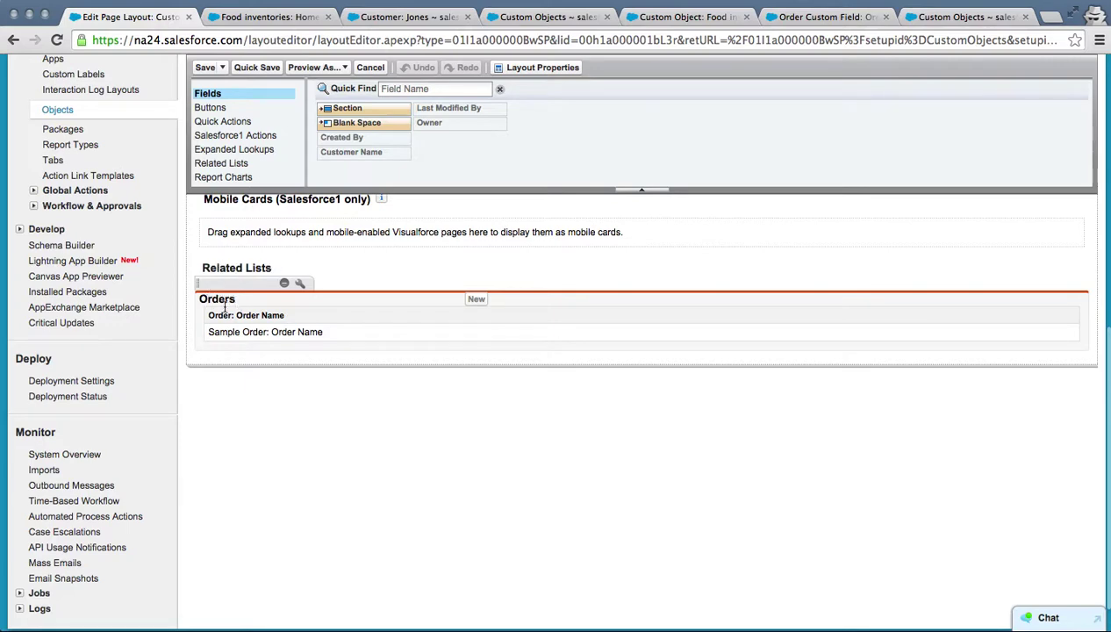
click(299, 283)
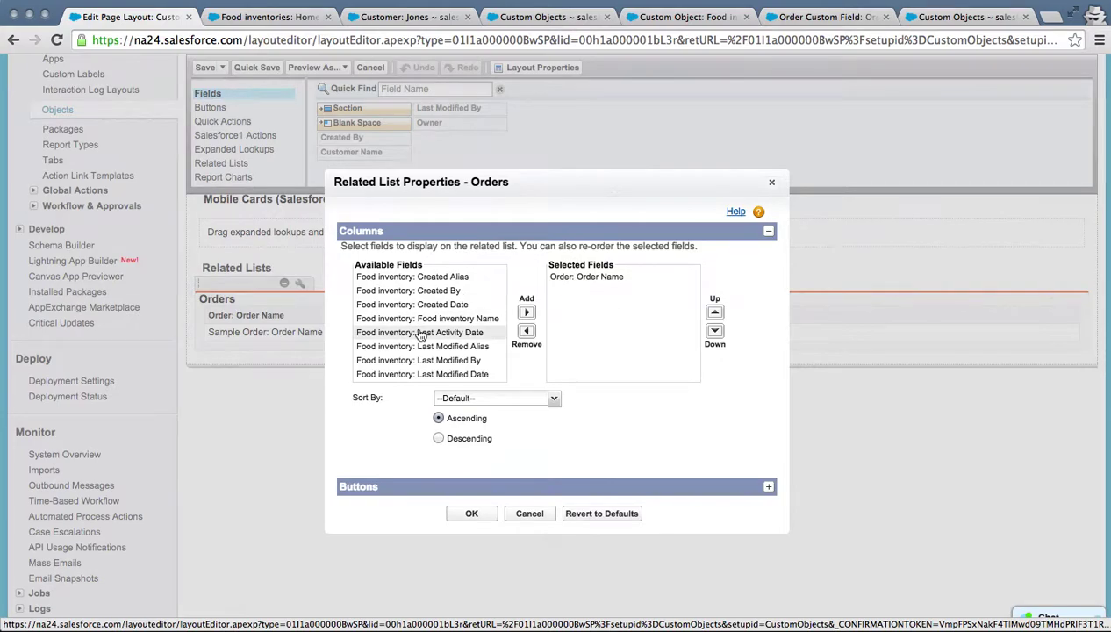
Add the Food inventory: Unit Price field to the Orders related list's selected columns.
scroll(421, 334, down, 5)
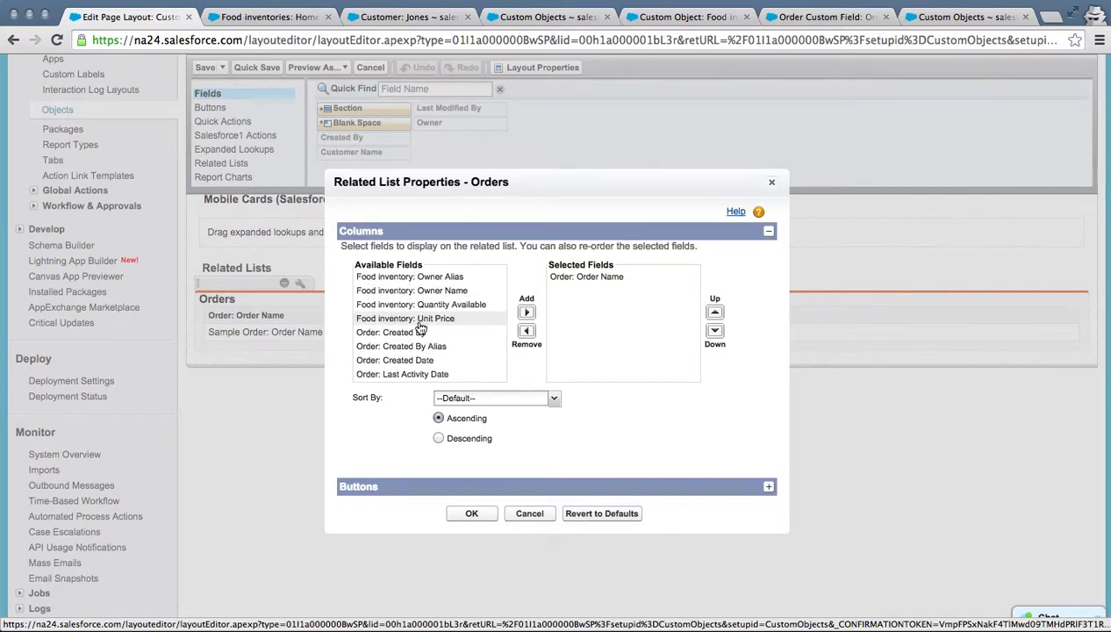
scroll(421, 328, down, 8)
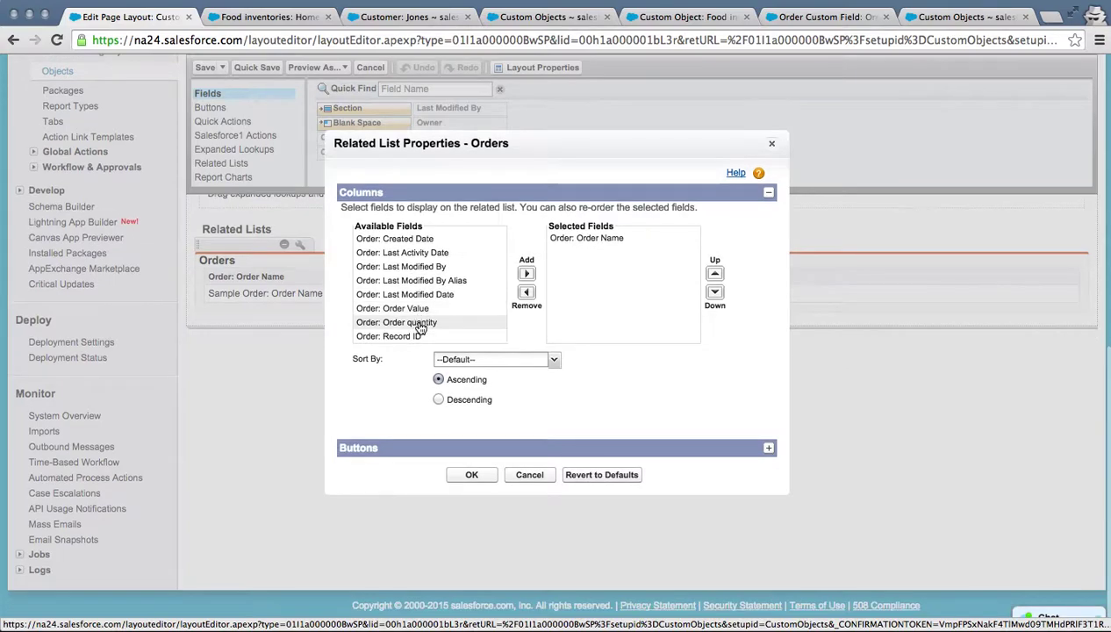
click(421, 310)
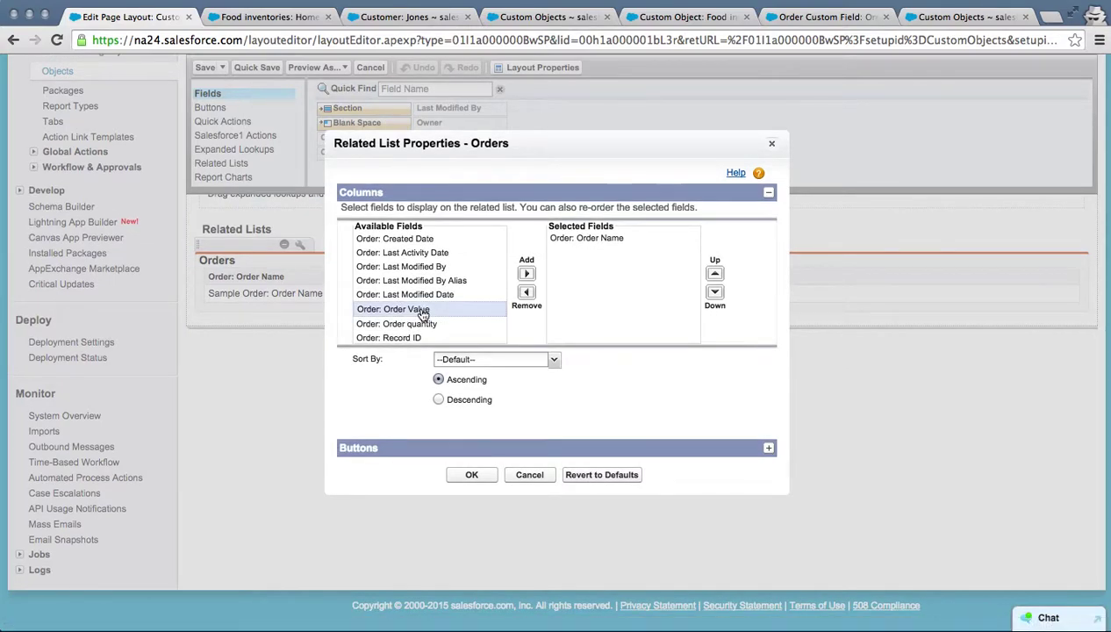
scroll(423, 315, up, 3)
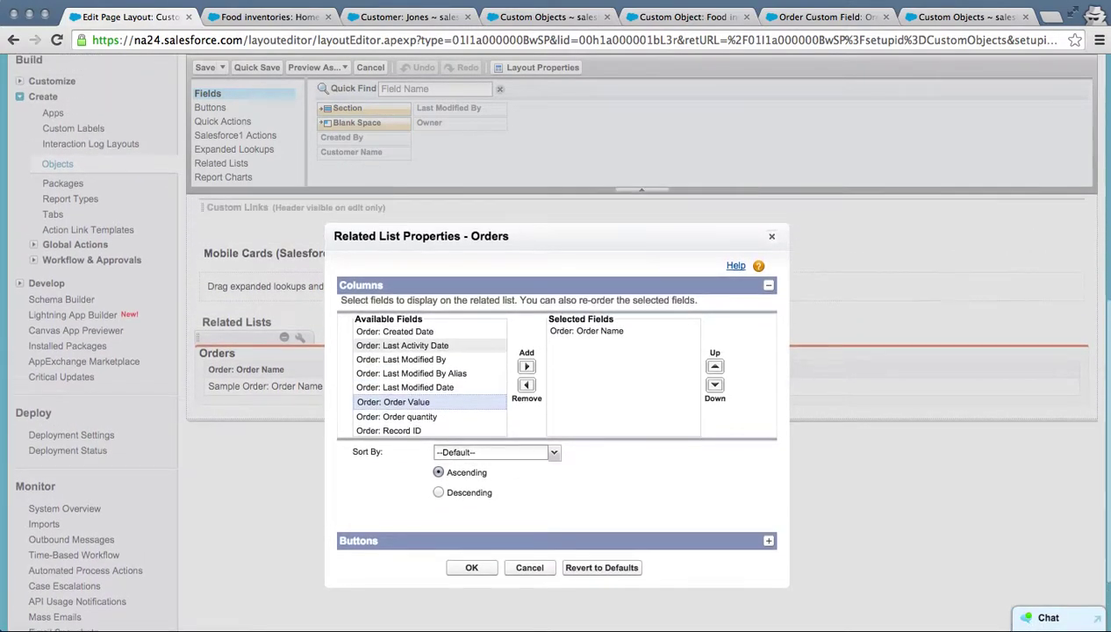
scroll(426, 362, up, 5)
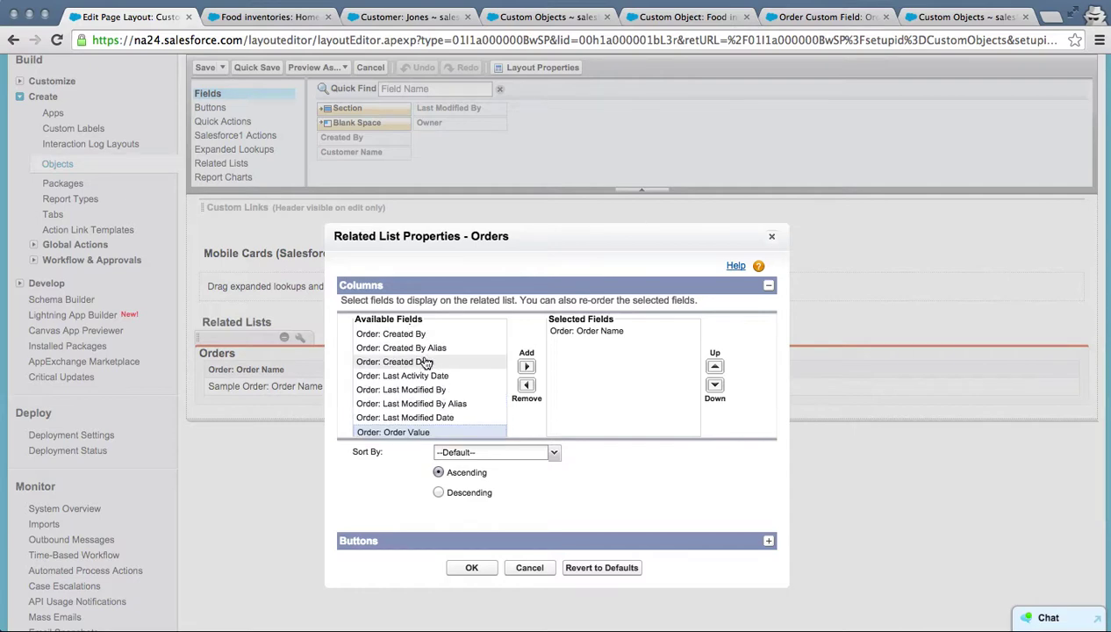
scroll(425, 363, up, 5)
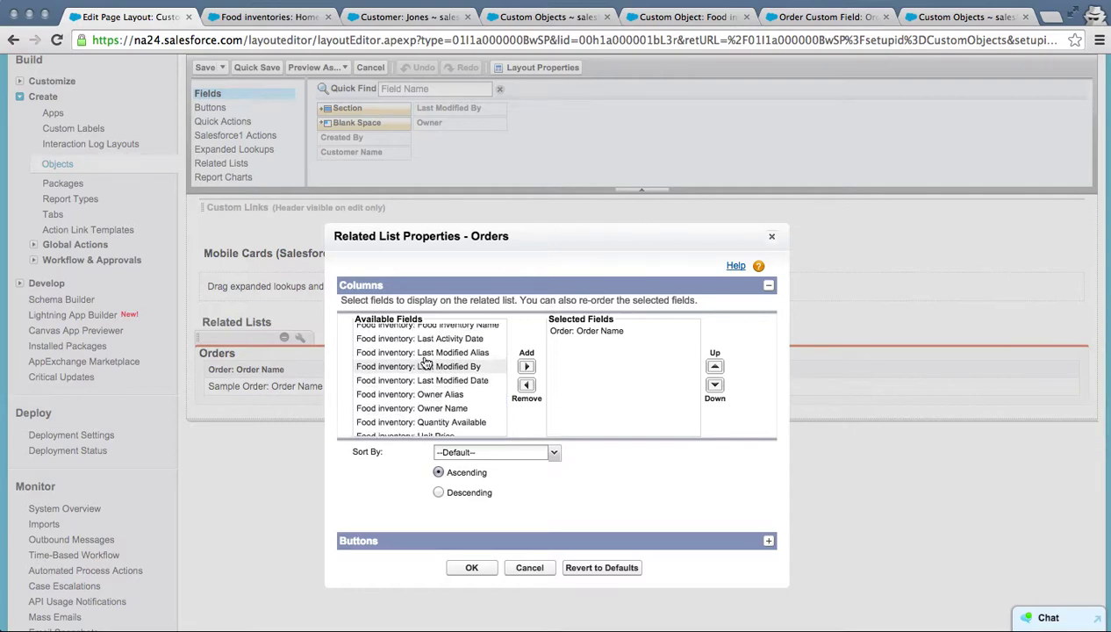
scroll(426, 362, up, 2)
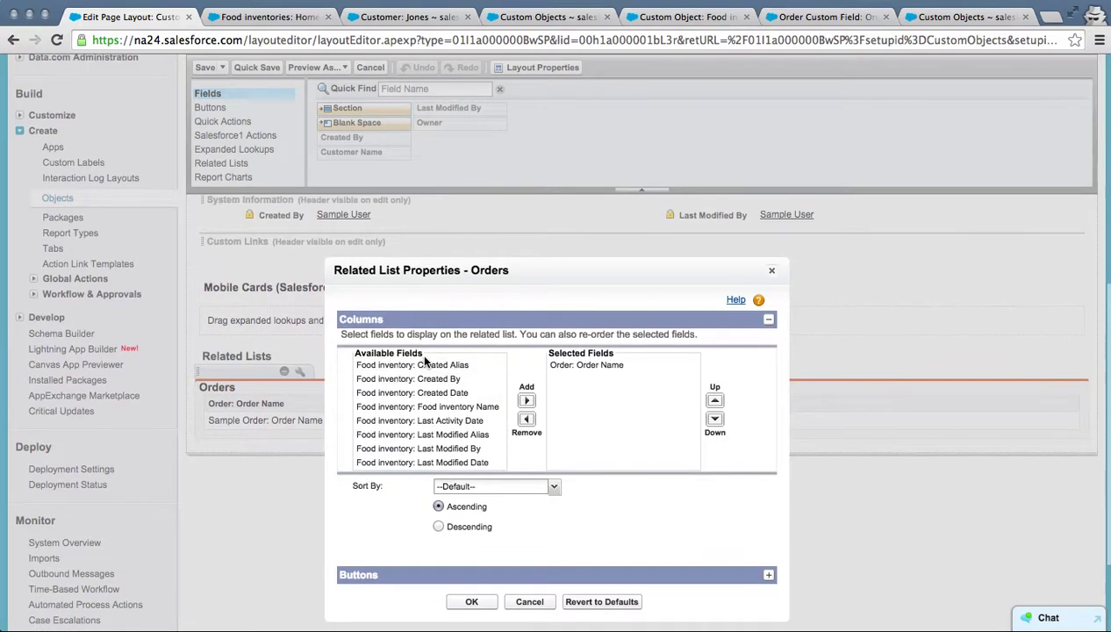
scroll(426, 364, down, 1)
scroll(426, 397, down, 3)
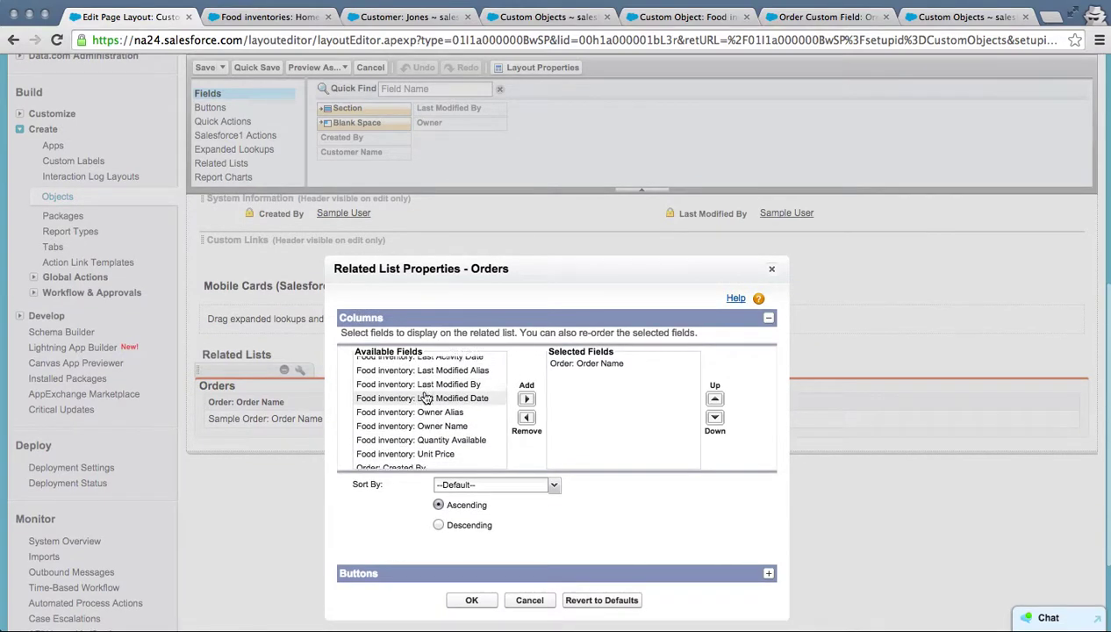
click(429, 449)
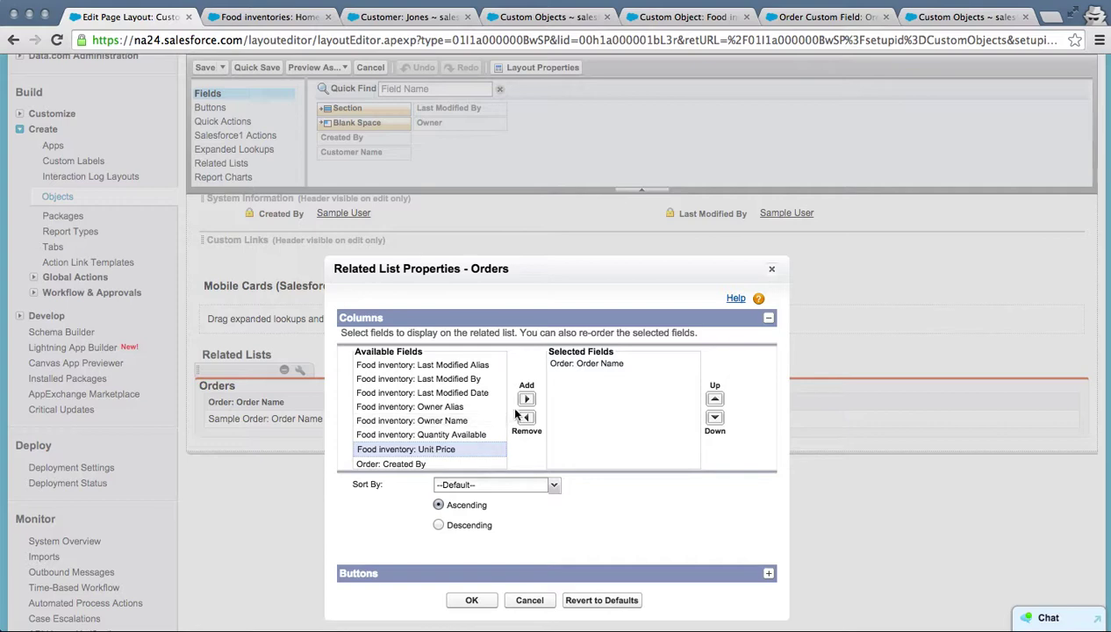
click(526, 400)
Add Order: Order quantity and Order: Order Value to the related list's columns, below Food inventory: Unit Price.
scroll(452, 420, down, 5)
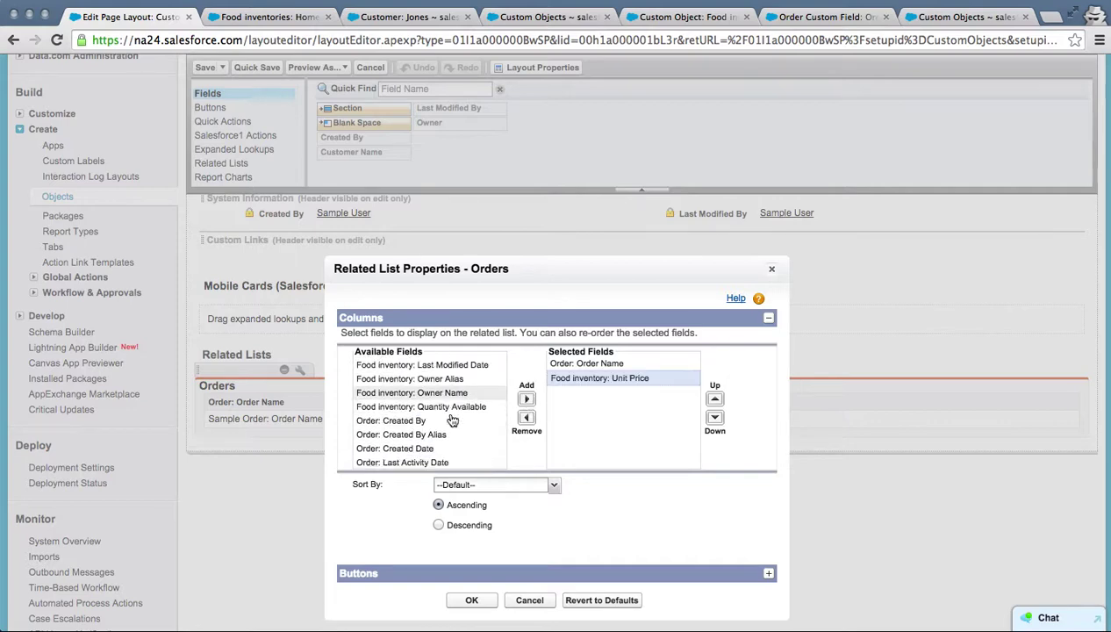
scroll(452, 420, down, 3)
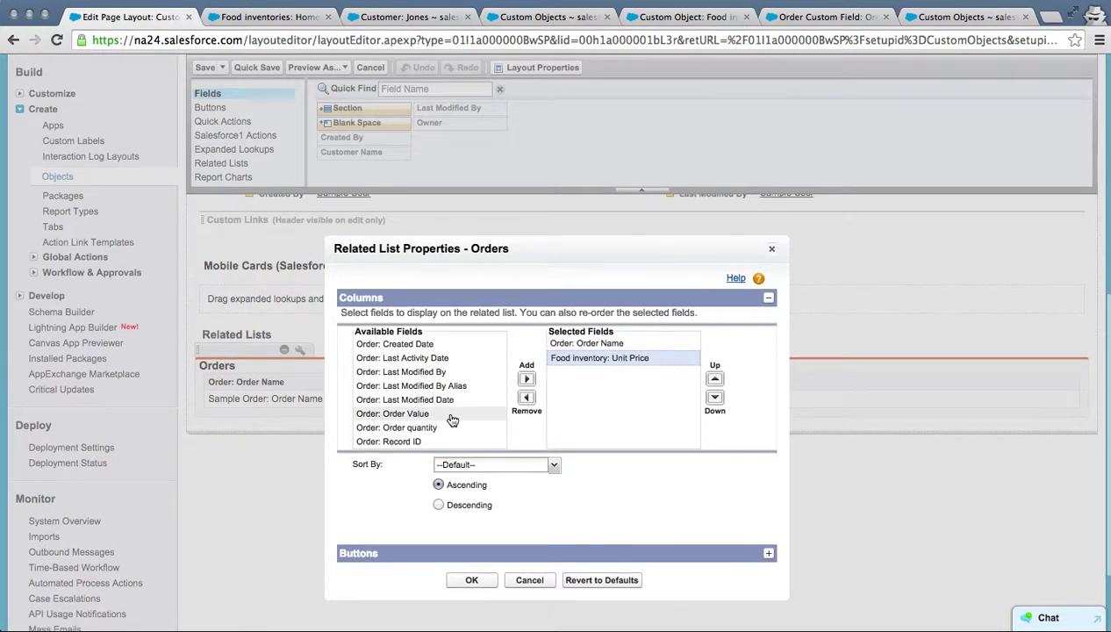
click(448, 427)
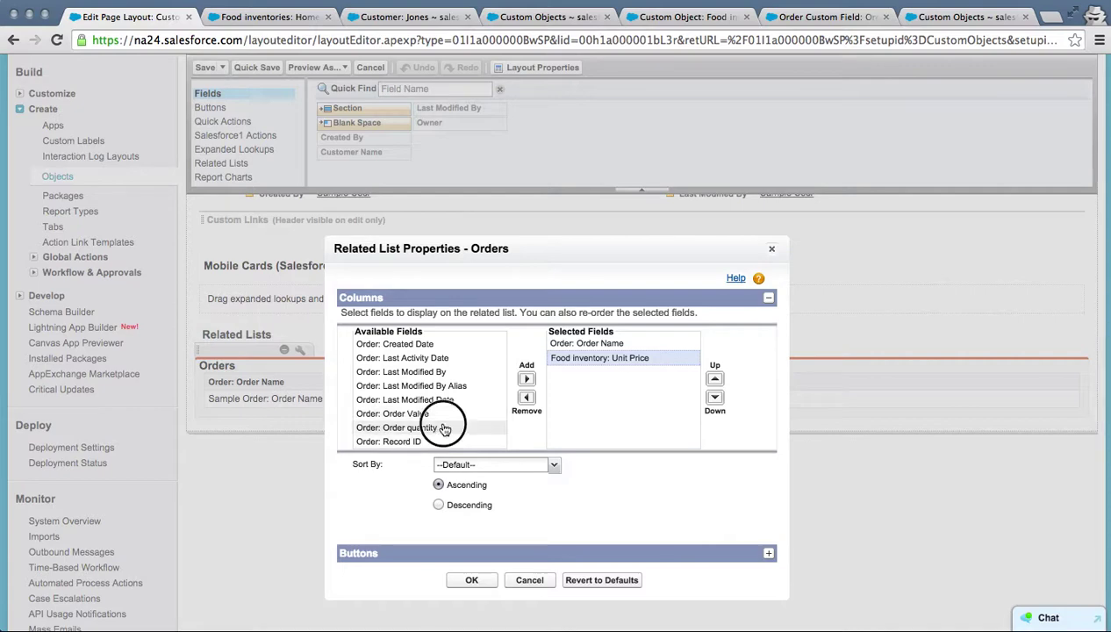
click(526, 380)
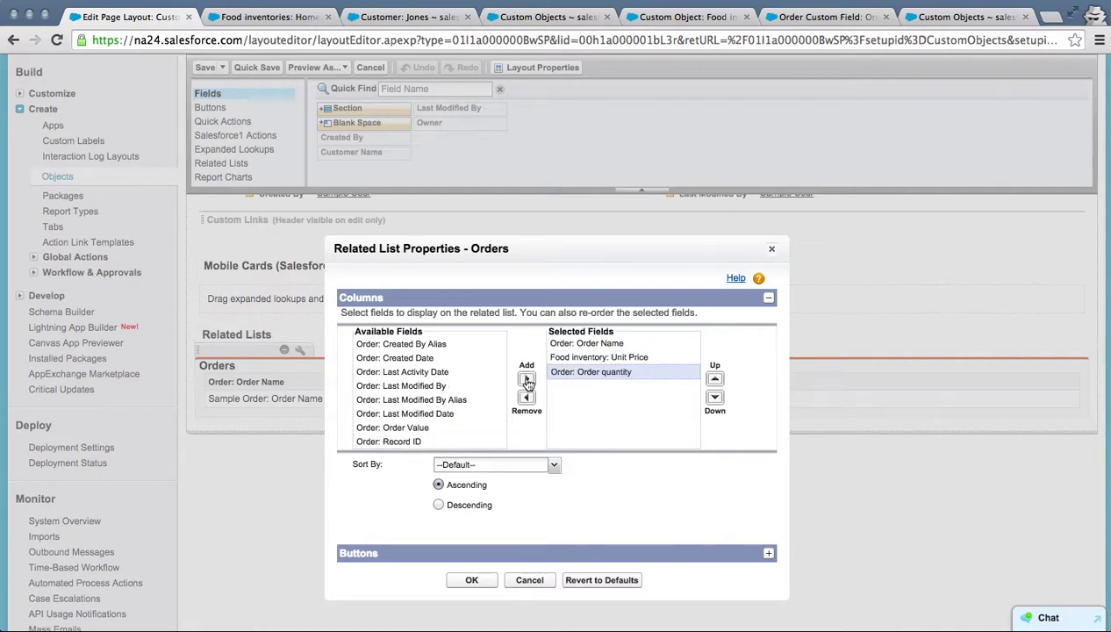
click(437, 429)
click(526, 379)
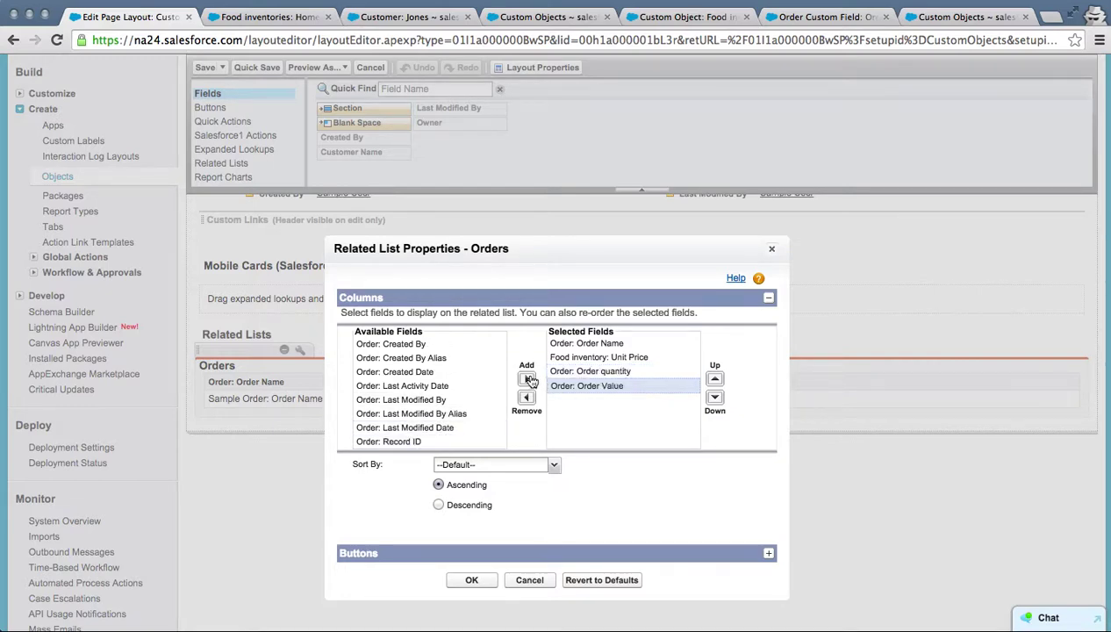
Add Food inventory: Food inventory Name to the related list's selected columns and place it directly below Order: Order Name.
scroll(402, 437, up, 5)
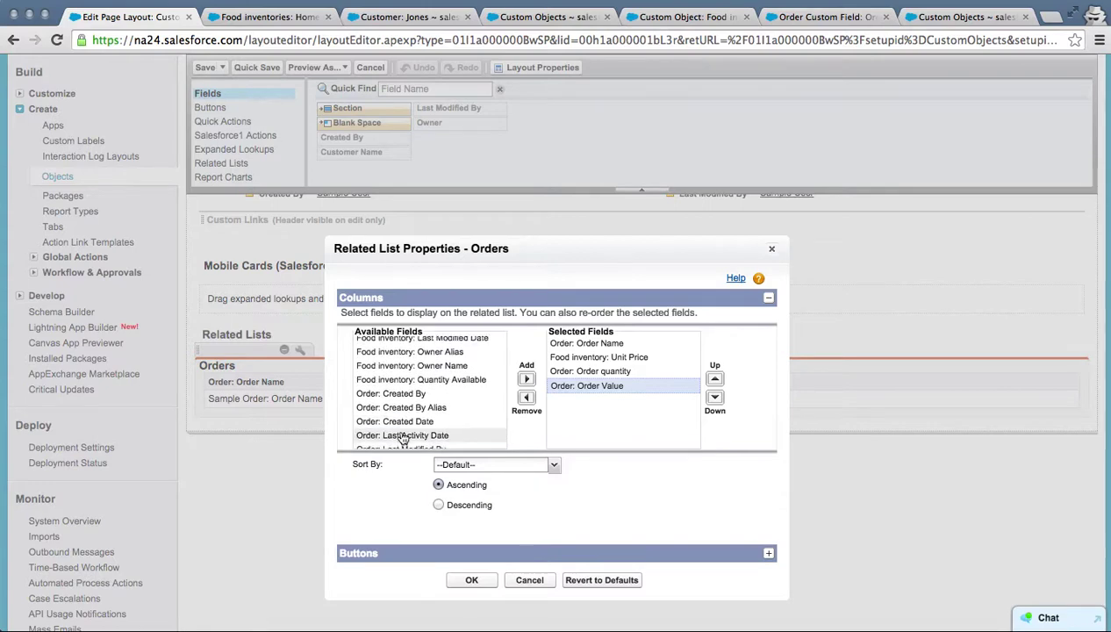
scroll(402, 437, up, 3)
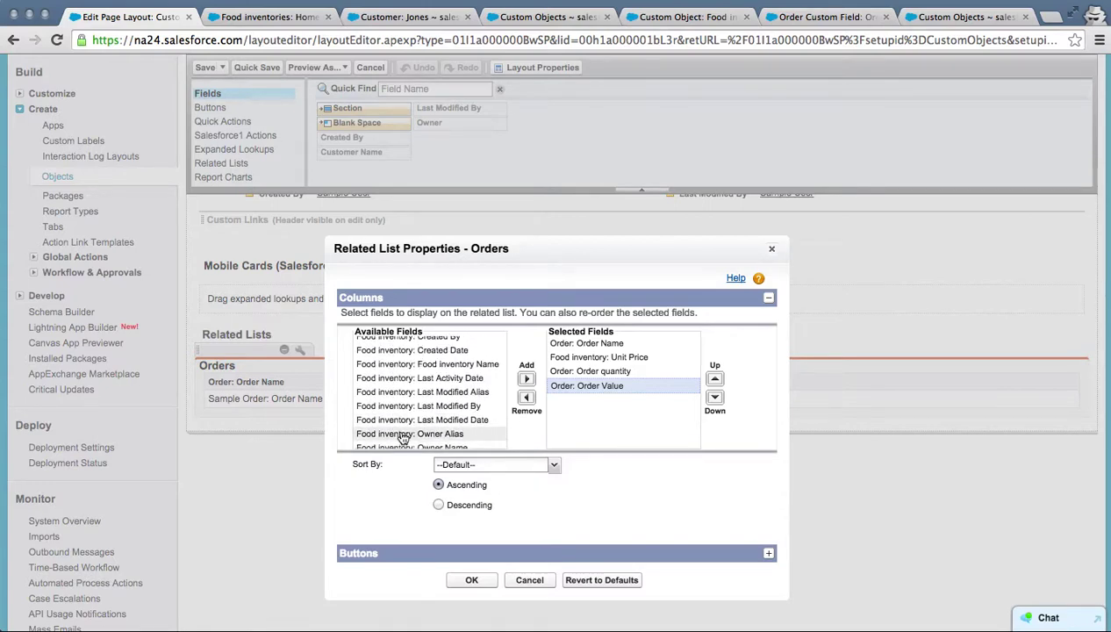
scroll(402, 437, up, 3)
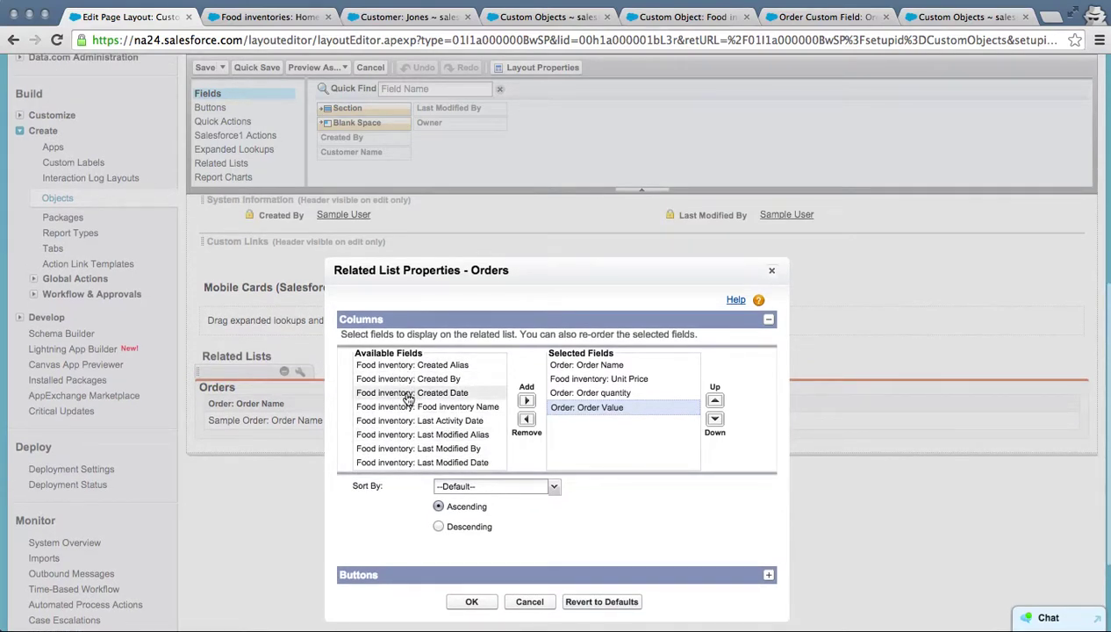
click(408, 408)
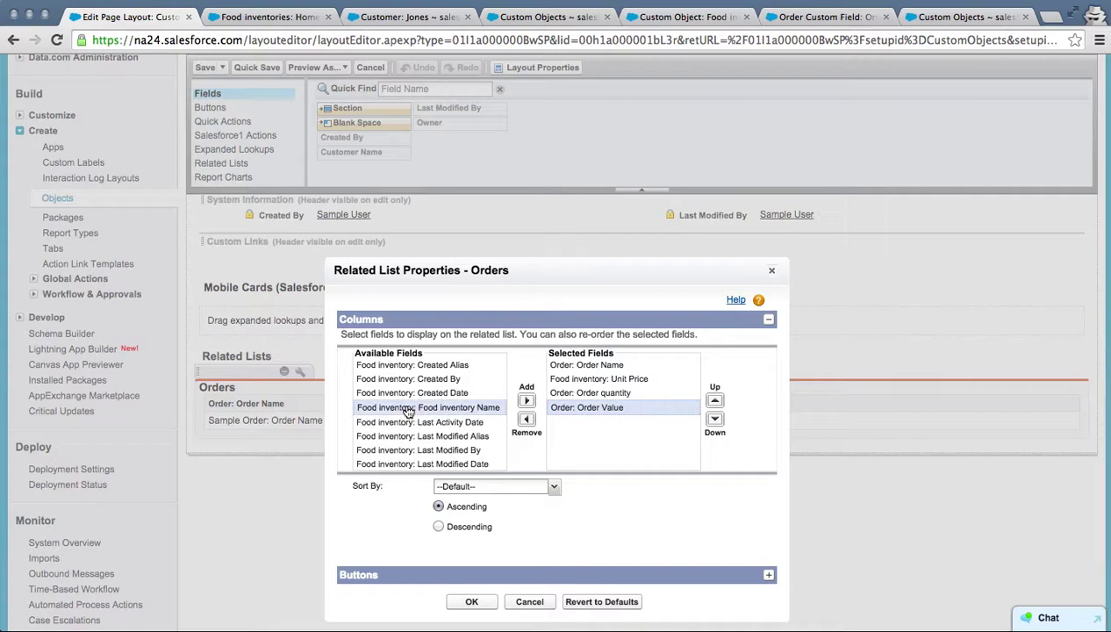
click(526, 401)
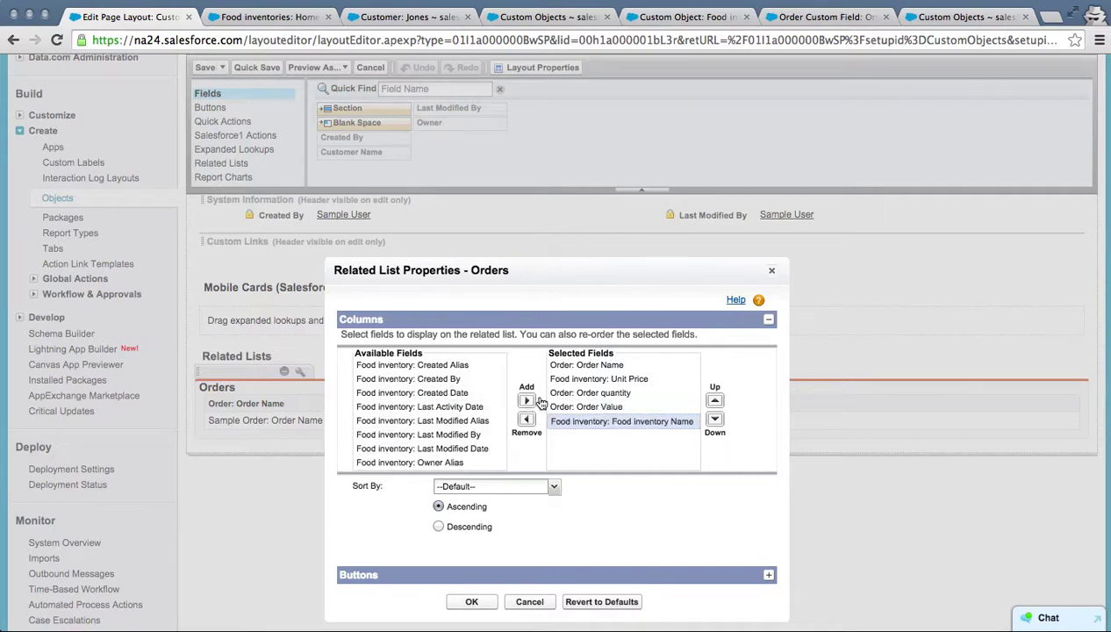
click(716, 401)
click(715, 401)
click(715, 401)
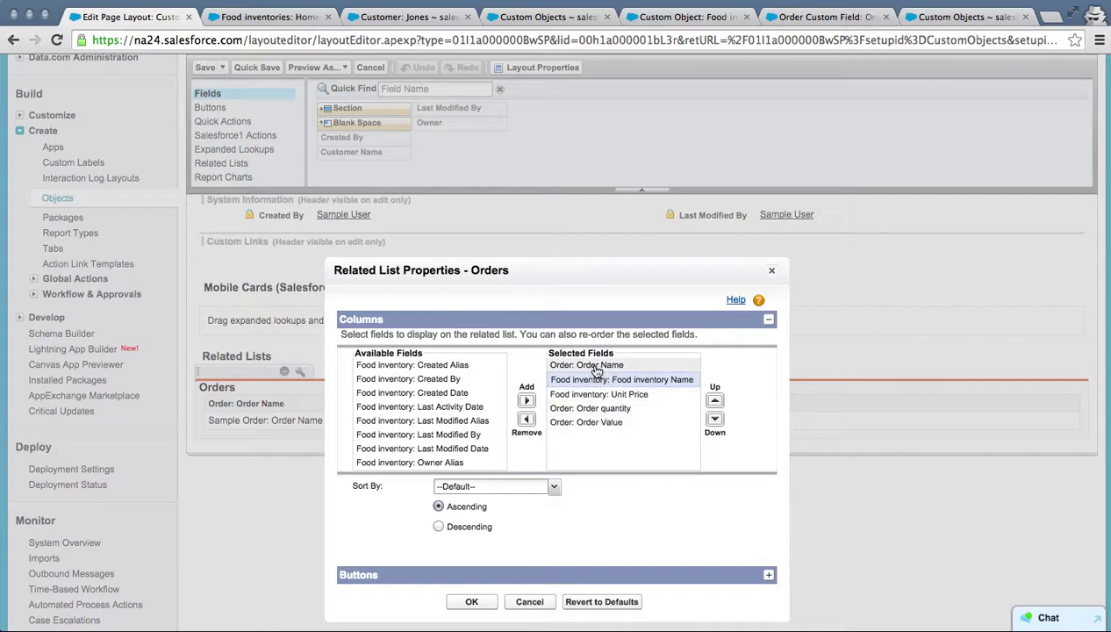
Apply the Orders related list properties and save the Customer page layout.
scroll(559, 518, down, 2)
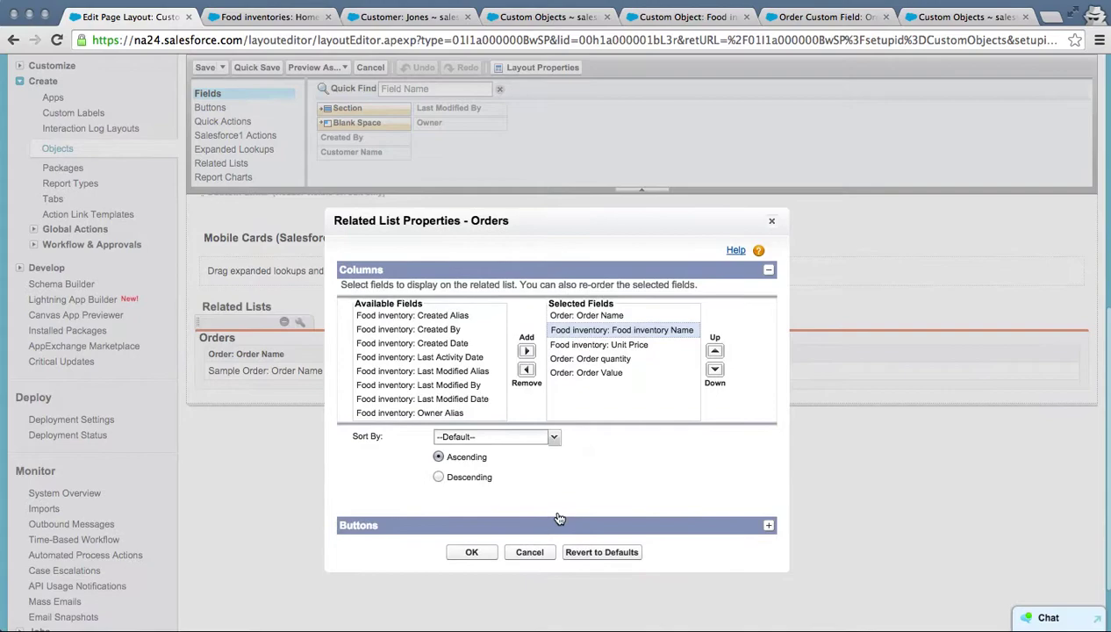
right_click(473, 558)
click(421, 556)
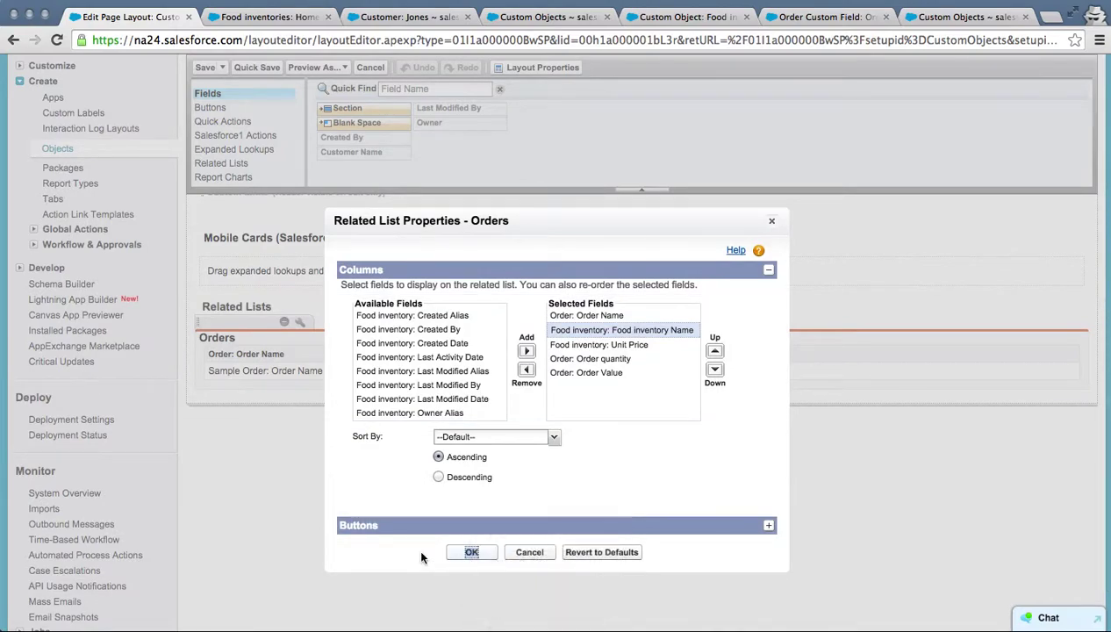
click(469, 558)
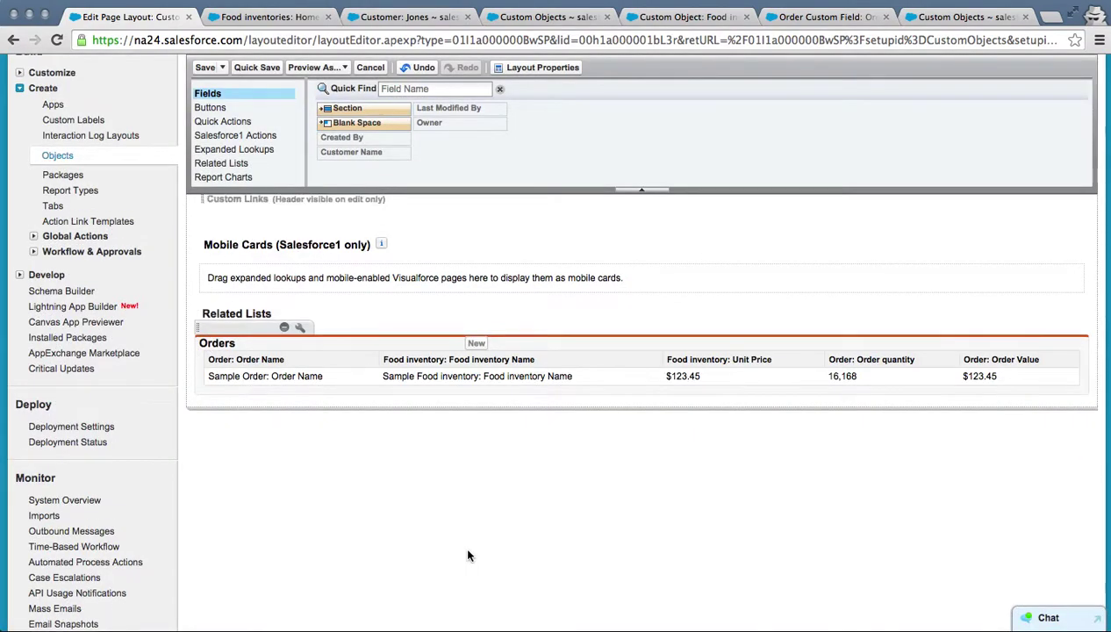
scroll(340, 303, up, 5)
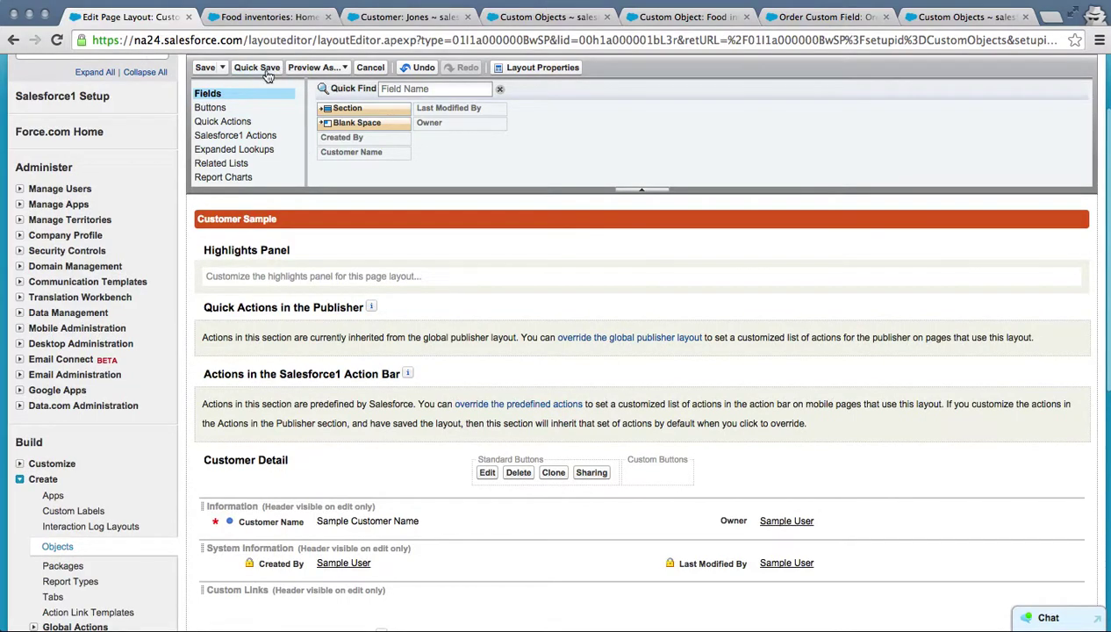
click(203, 68)
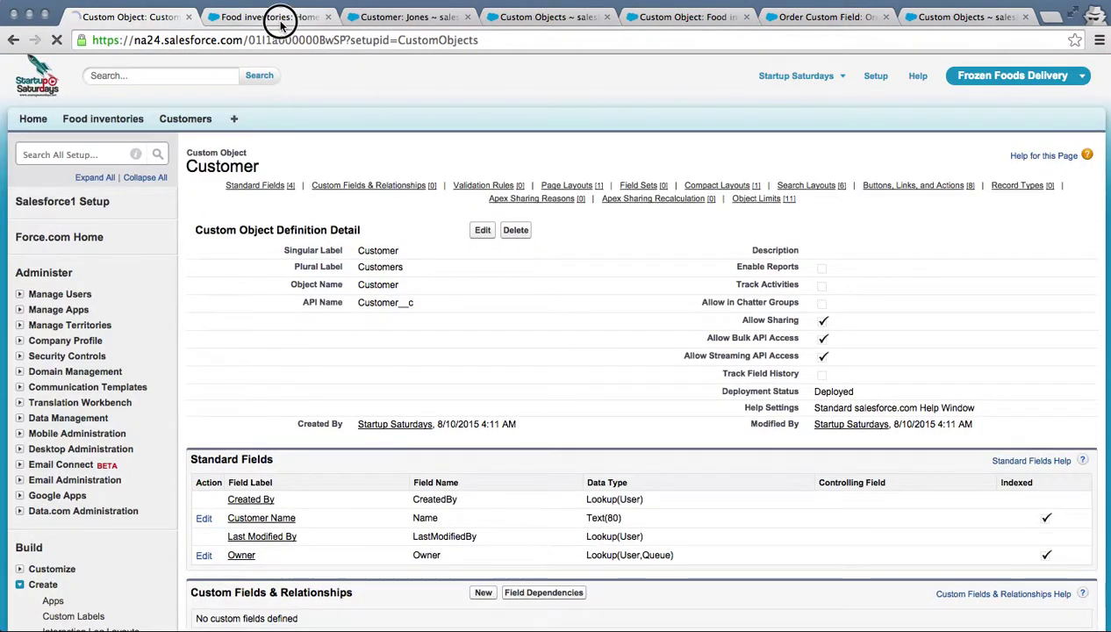
Switch to the already open customer record and reload it to check the columns of its Orders related list.
click(279, 20)
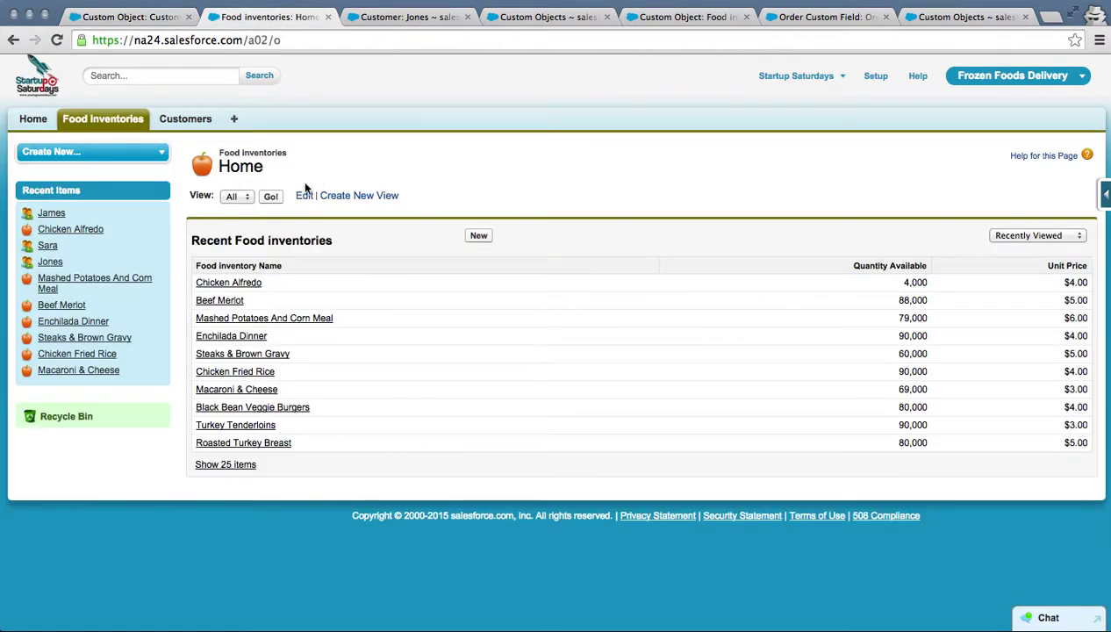
click(380, 17)
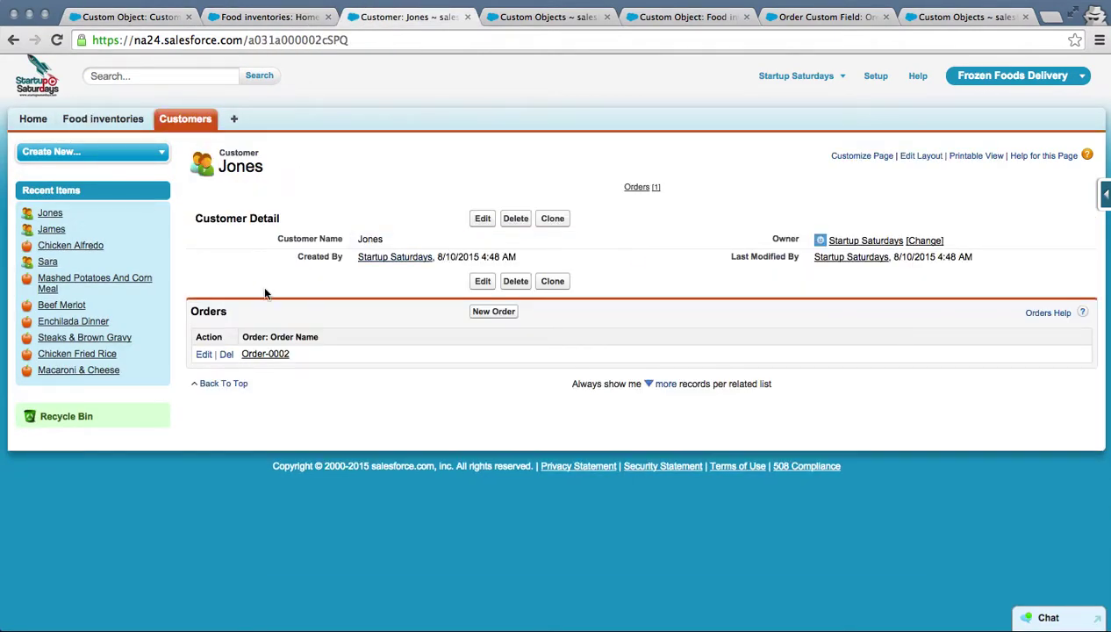
click(55, 40)
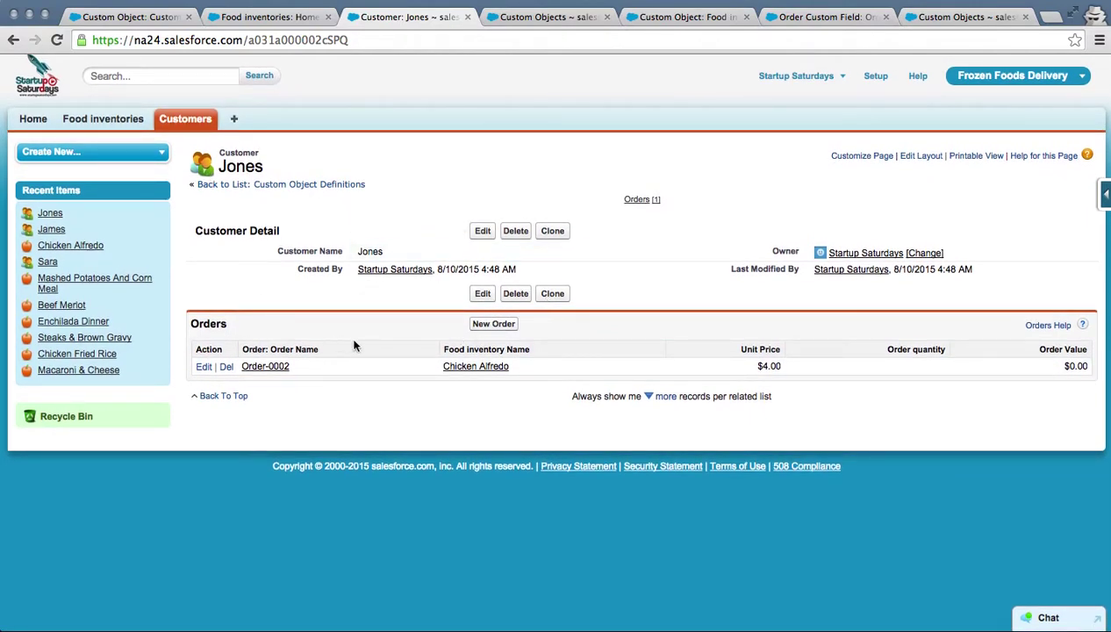
Create a new order for this customer with food inventory Roasted Turkey Breast and order quantity 500, and save it.
click(496, 325)
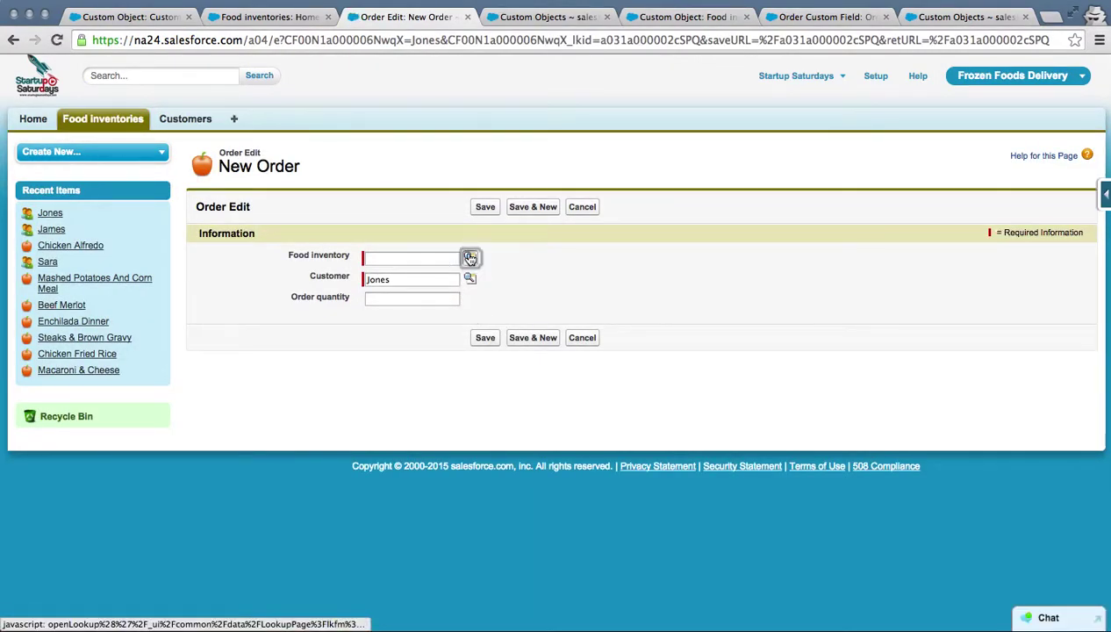
click(466, 253)
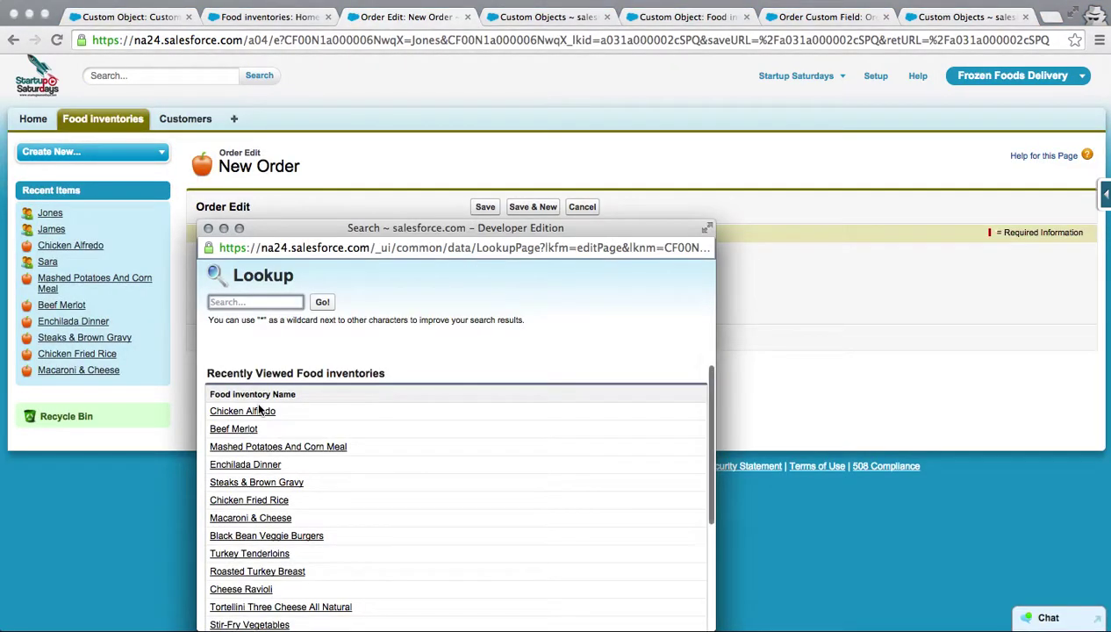
scroll(257, 526, down, 3)
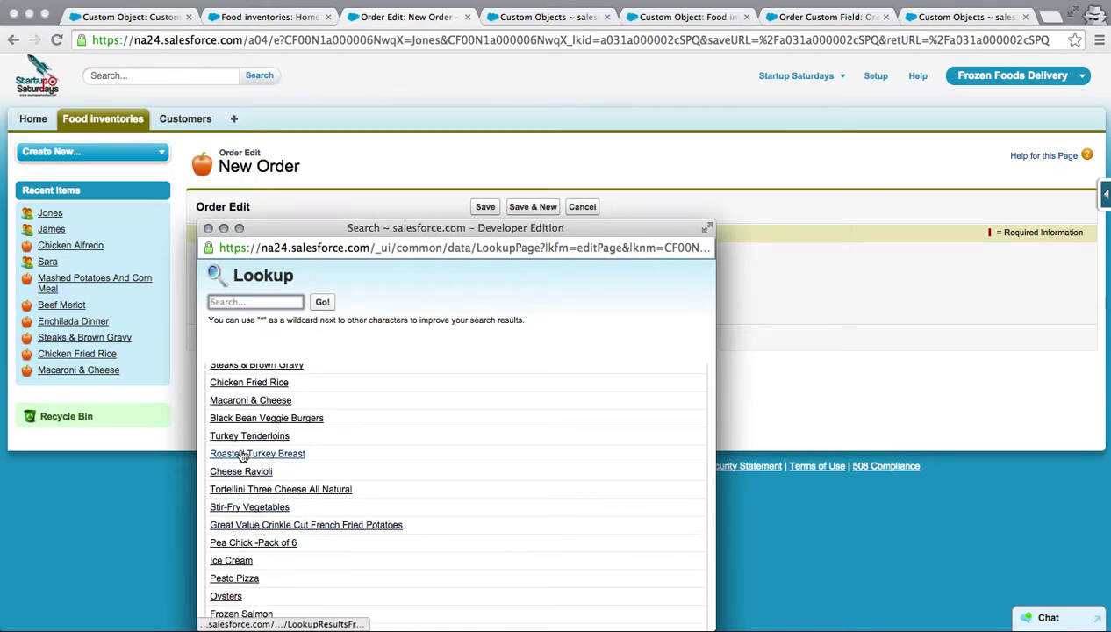
click(244, 456)
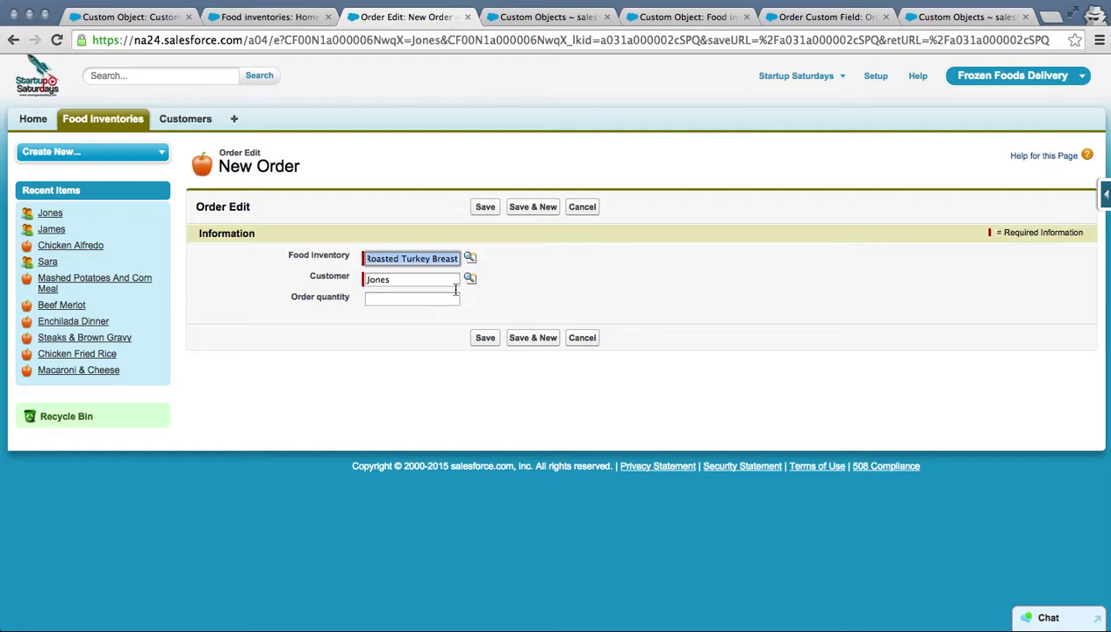
click(414, 297)
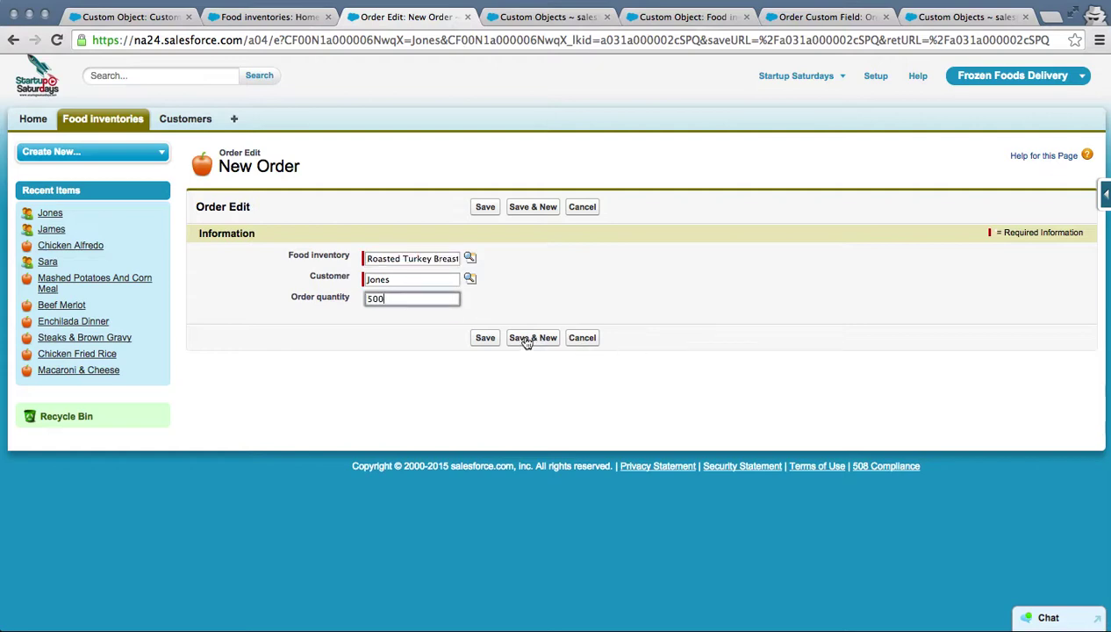
click(484, 338)
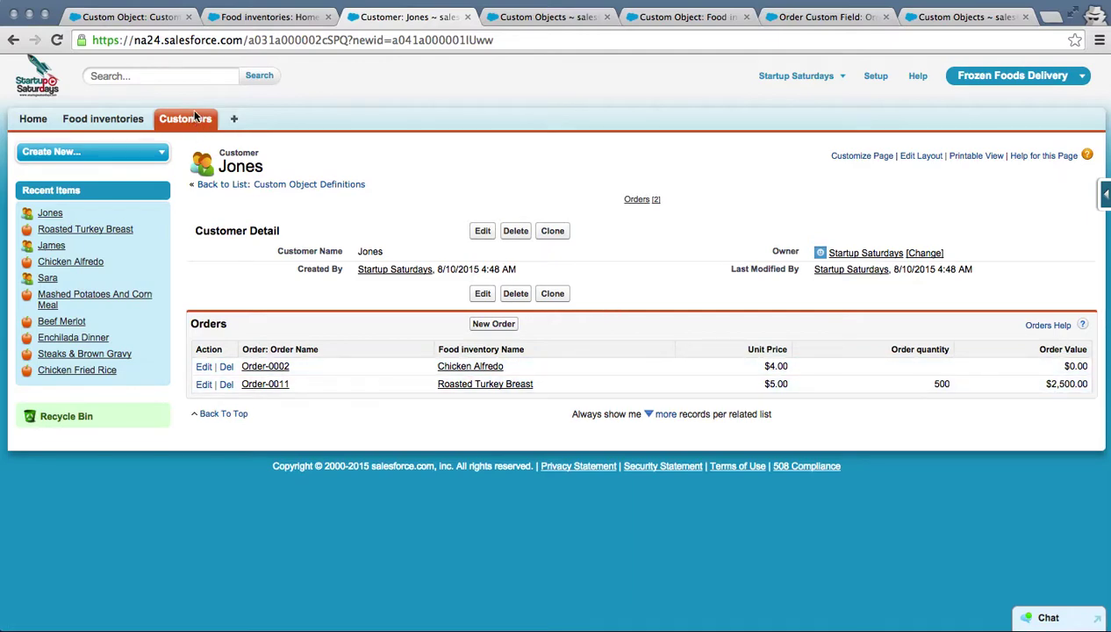
Create another order for this customer with food inventory Macaroni & Cheese and order quantity 6000, and save it.
click(494, 328)
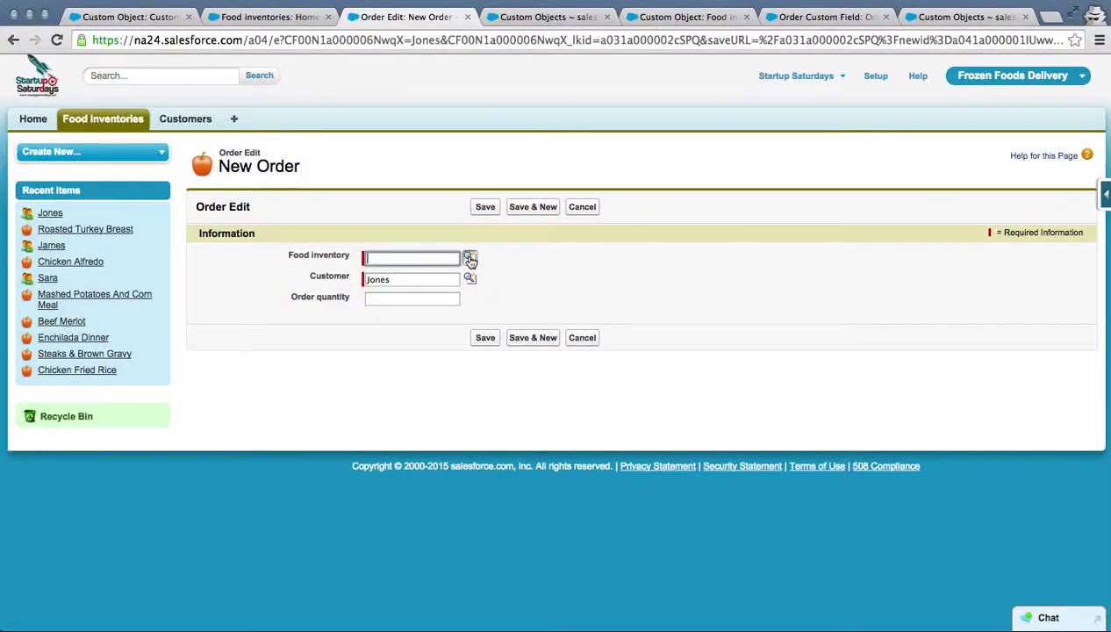
click(471, 260)
scroll(279, 398, down, 4)
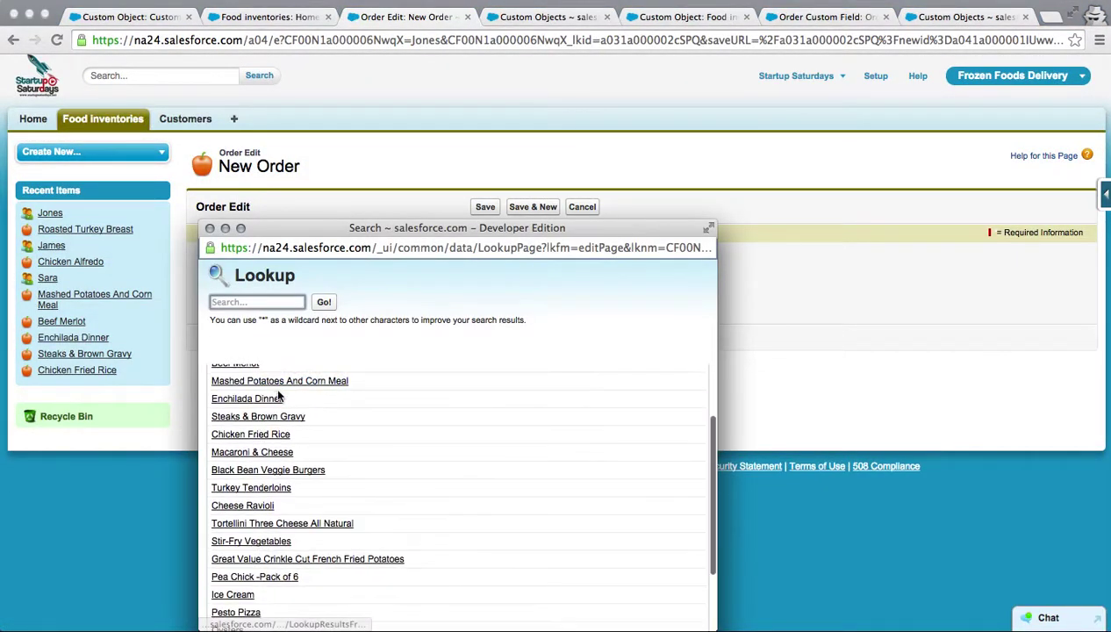
click(279, 452)
click(387, 300)
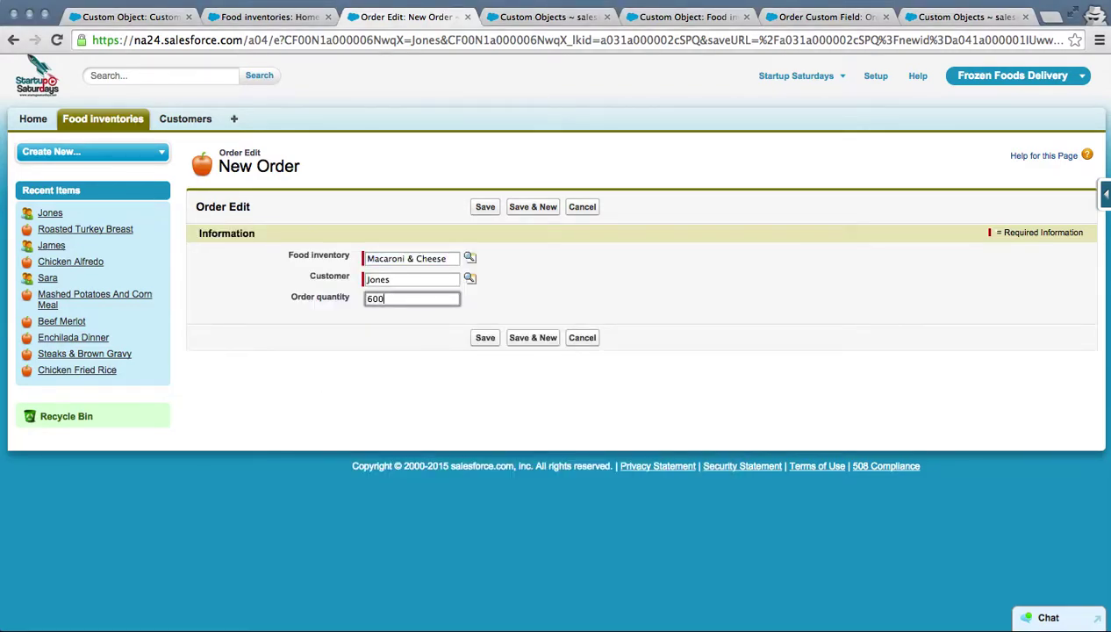
click(485, 337)
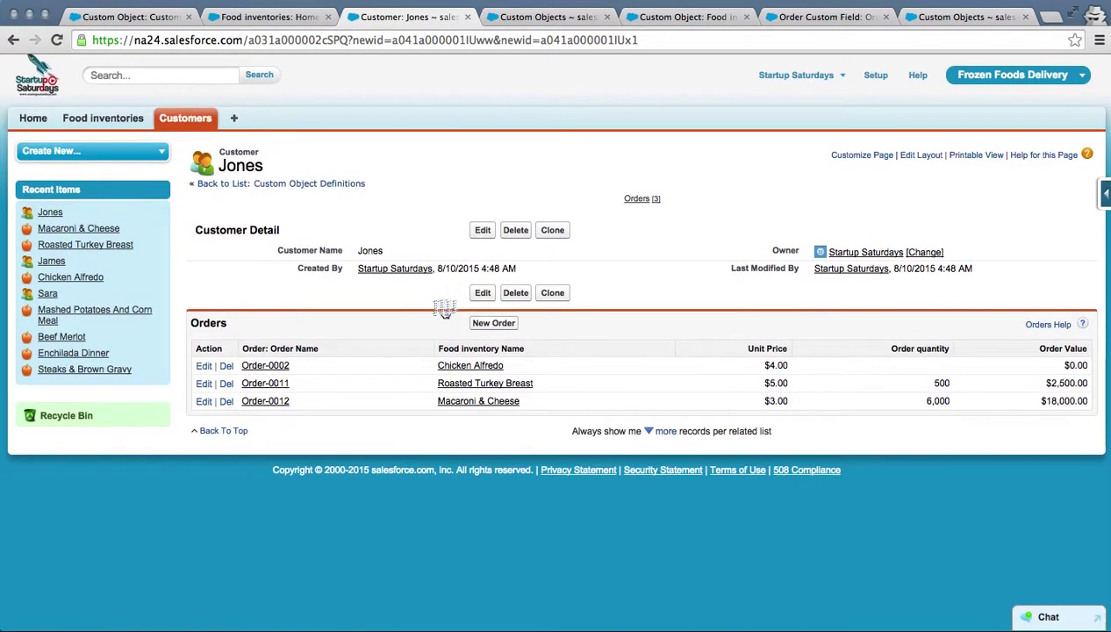
Reopen the customer from the Customers list, view the Chicken Alfredo order's details and return to the customer record.
click(189, 123)
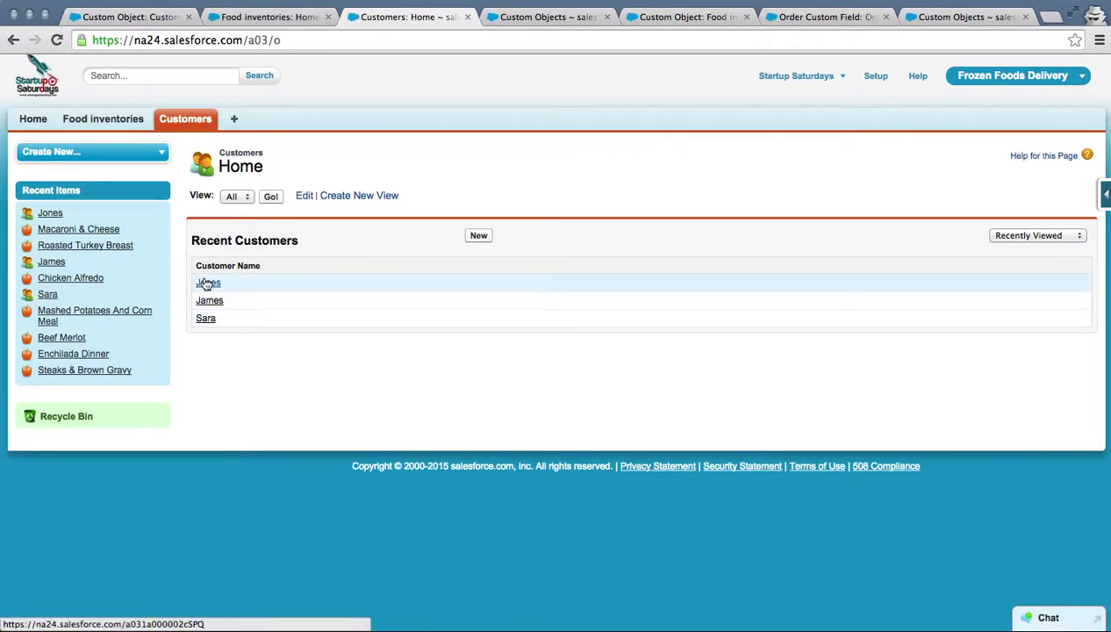
click(207, 283)
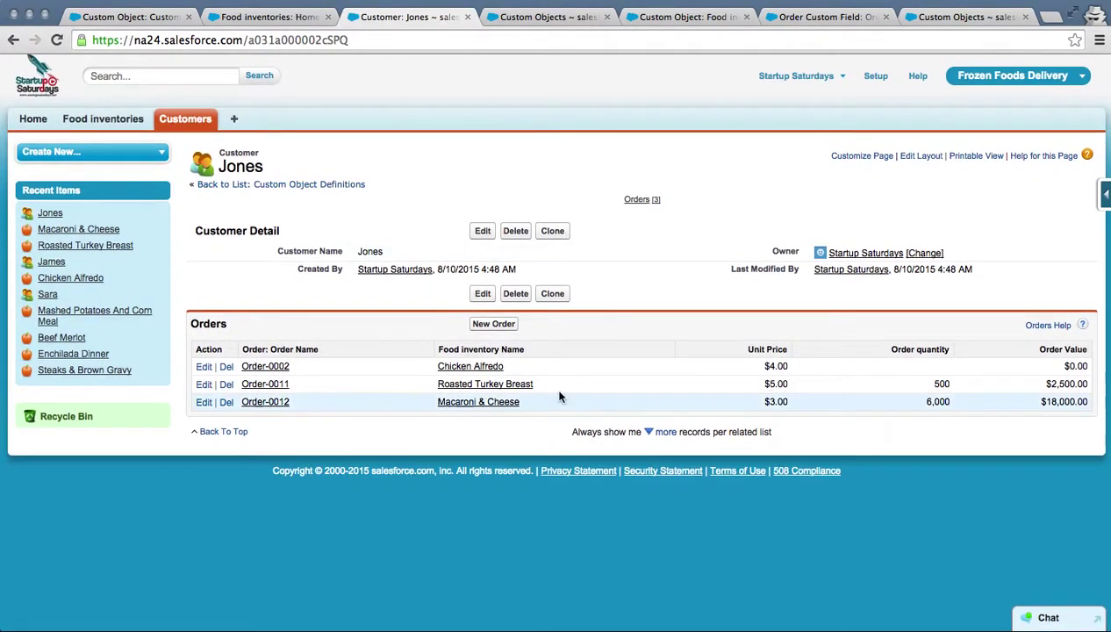
click(263, 367)
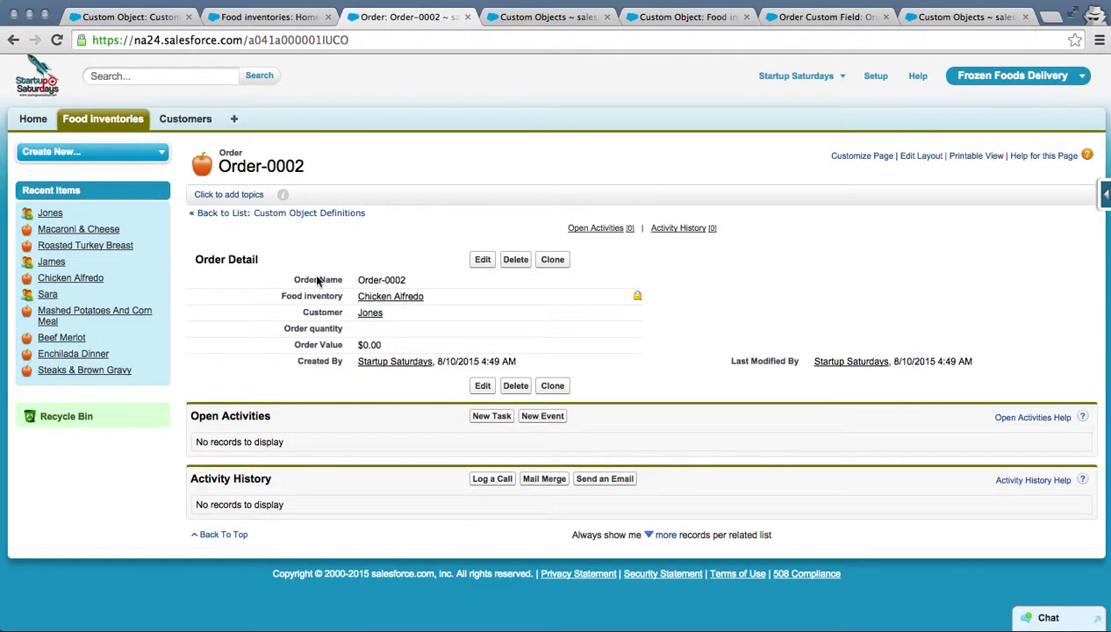
click(13, 40)
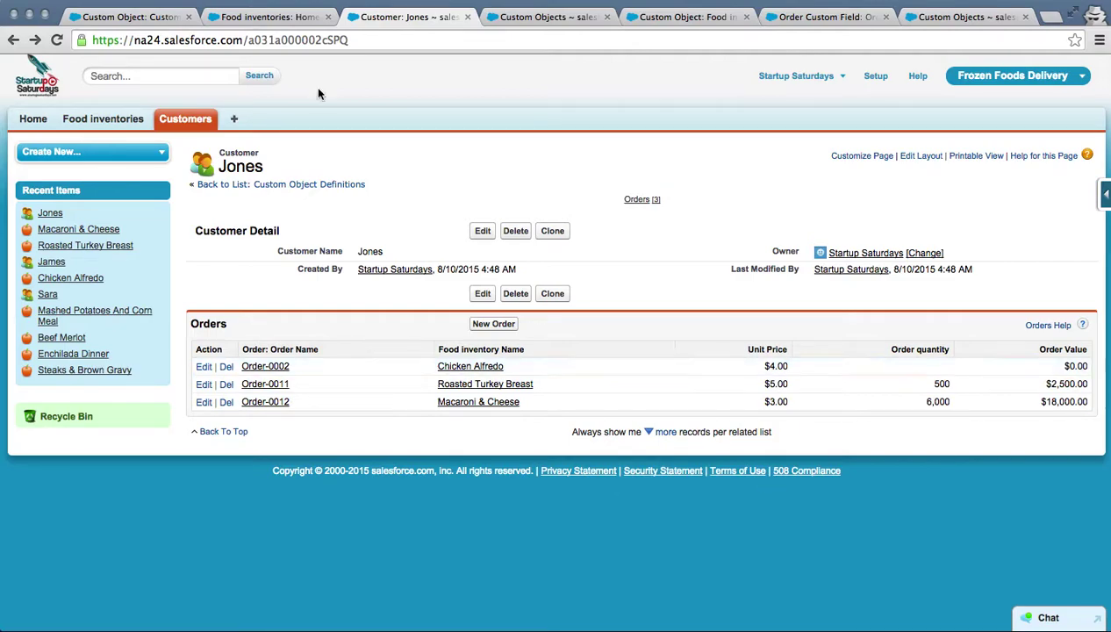
Review the available quantities in the Recent Food inventories list expanded to 25 items, and return to the Customers list.
click(77, 119)
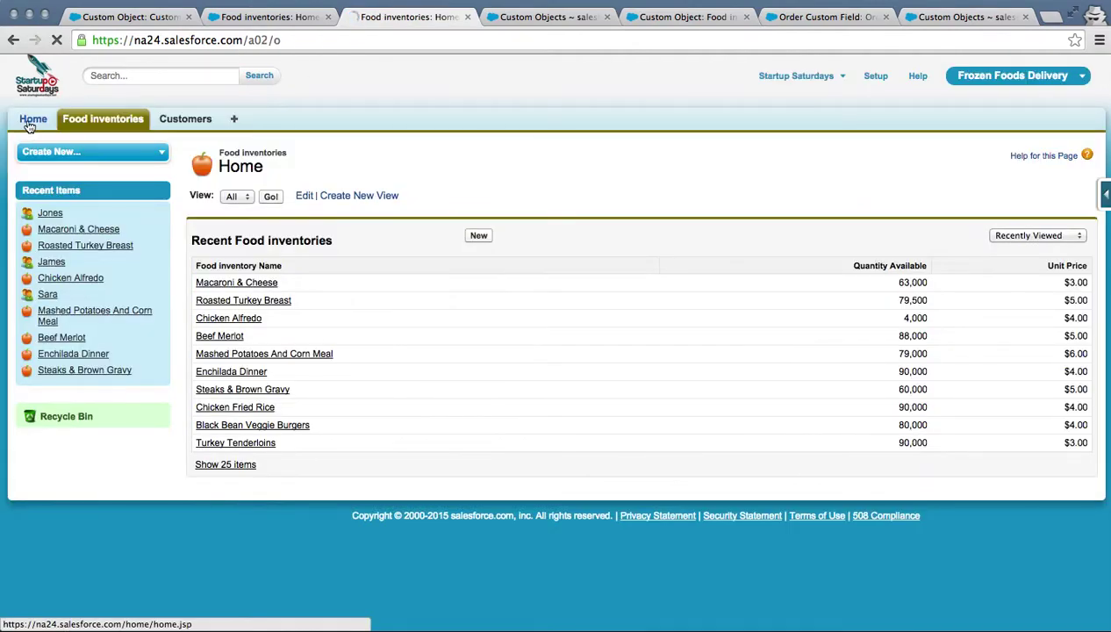
click(30, 124)
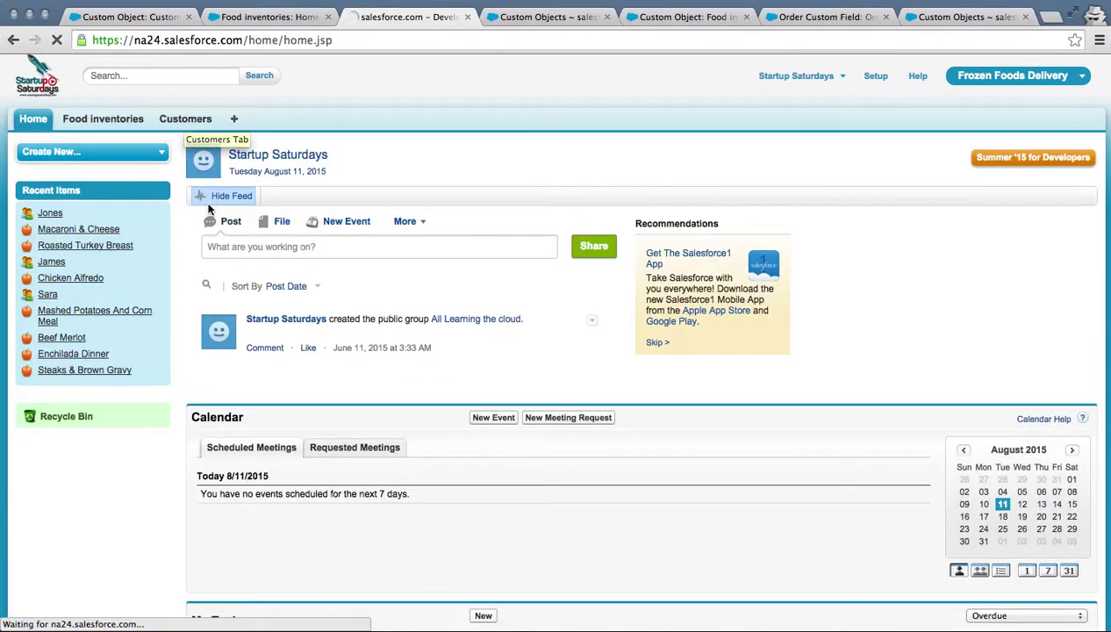
click(119, 124)
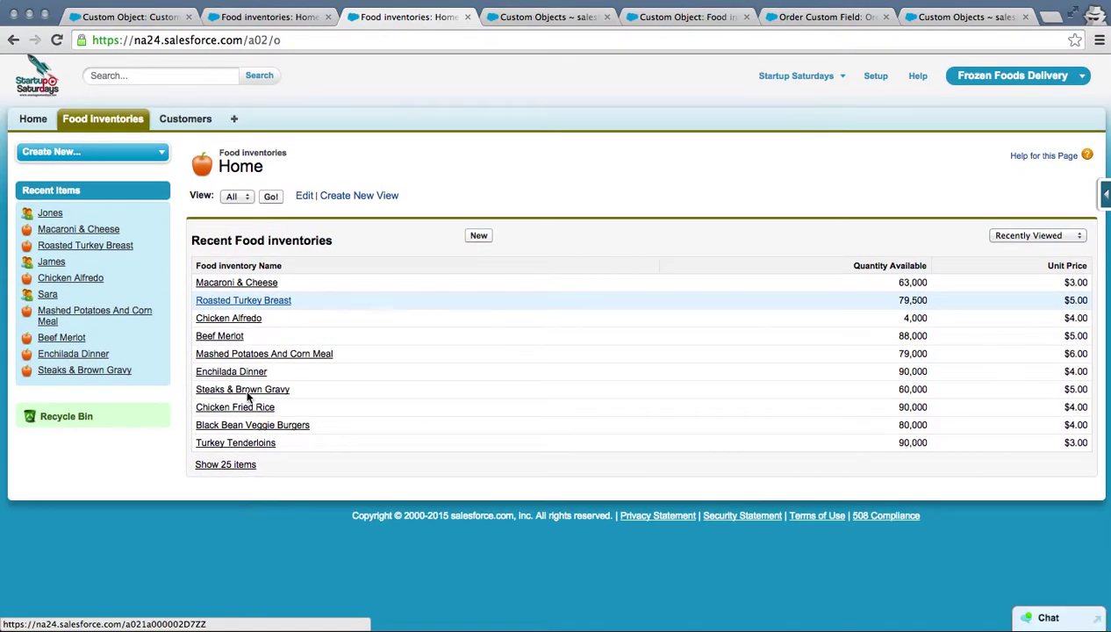
click(235, 466)
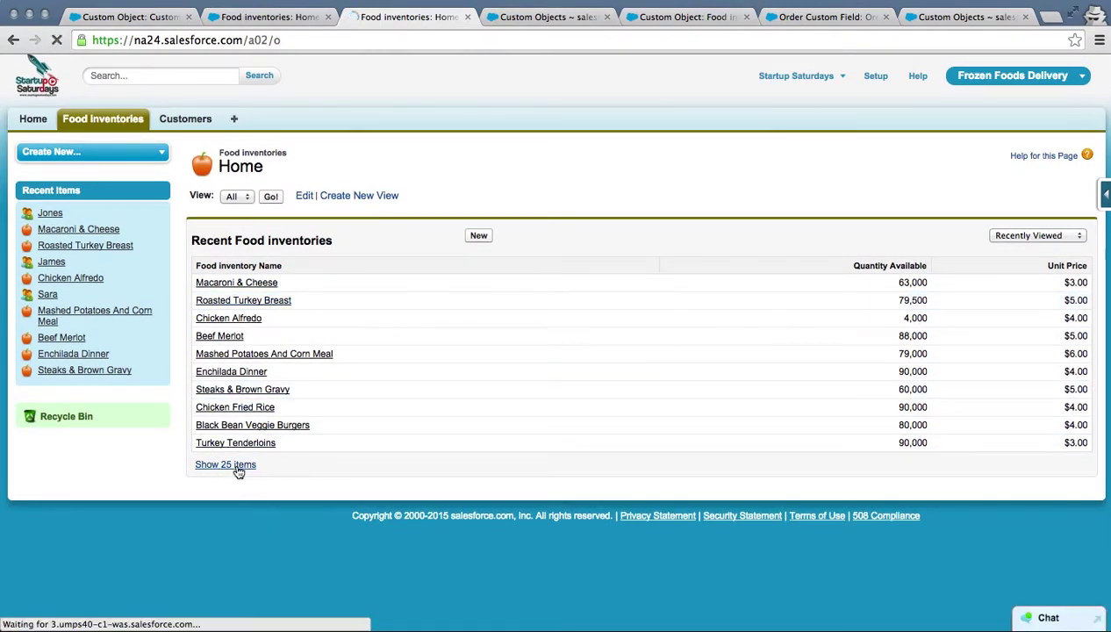
scroll(295, 436, down, 3)
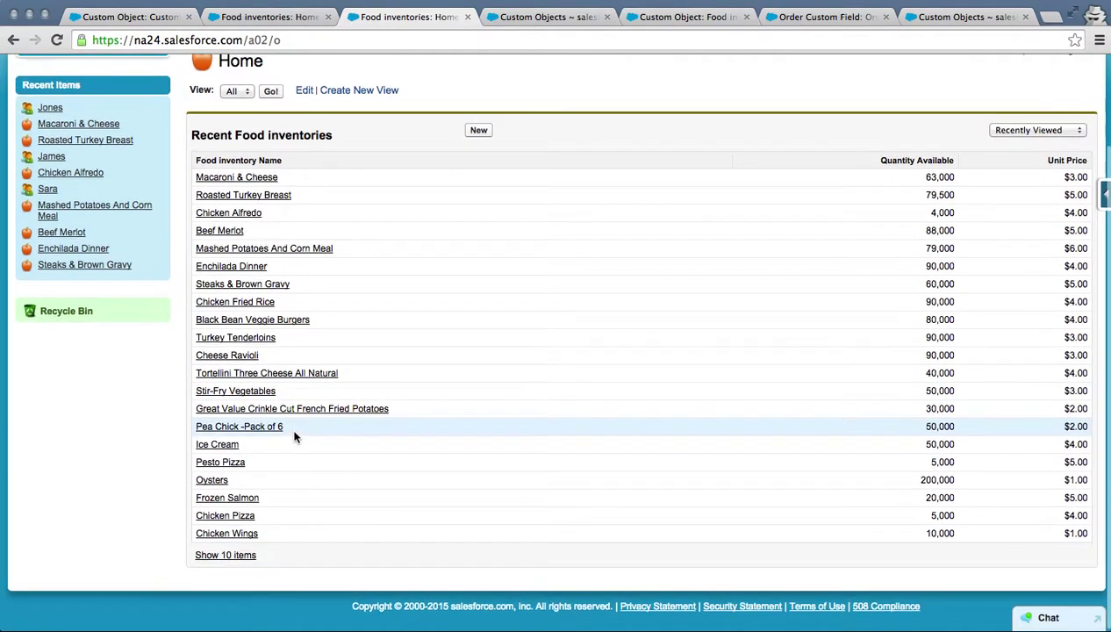
scroll(295, 437, up, 3)
scroll(295, 438, down, 2)
scroll(296, 438, up, 2)
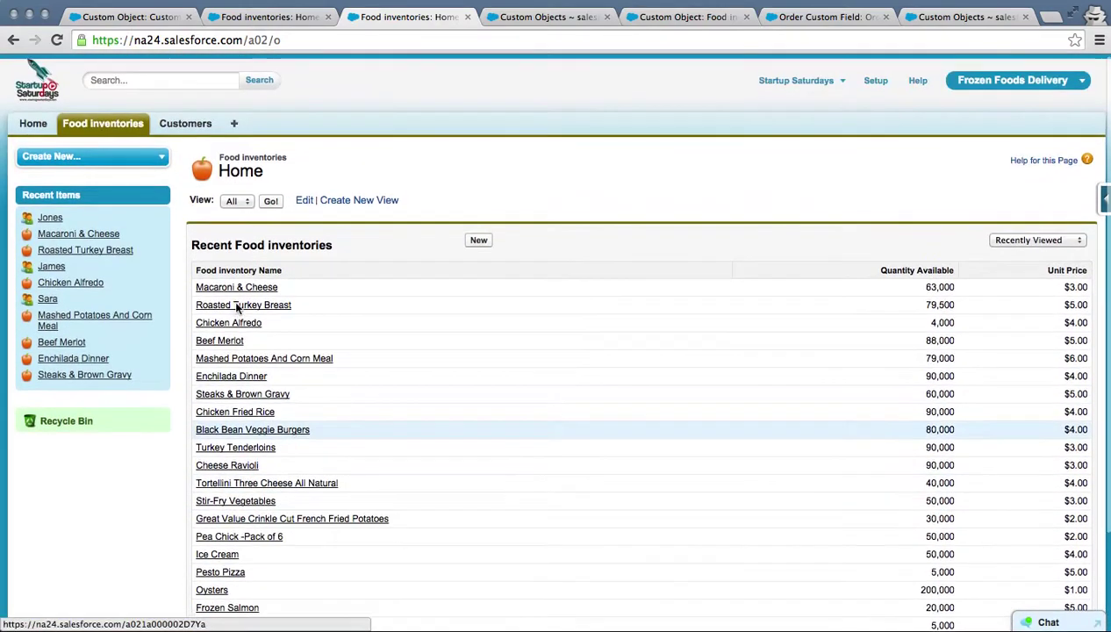
click(180, 121)
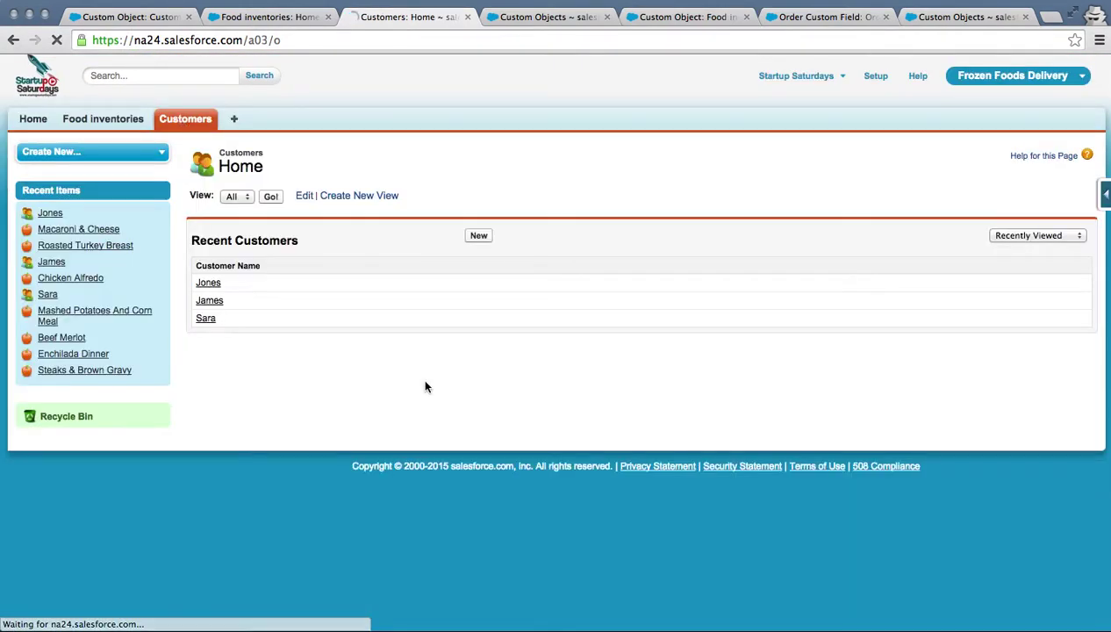
Create a new customer record, enter the customer's name, and save it.
click(479, 237)
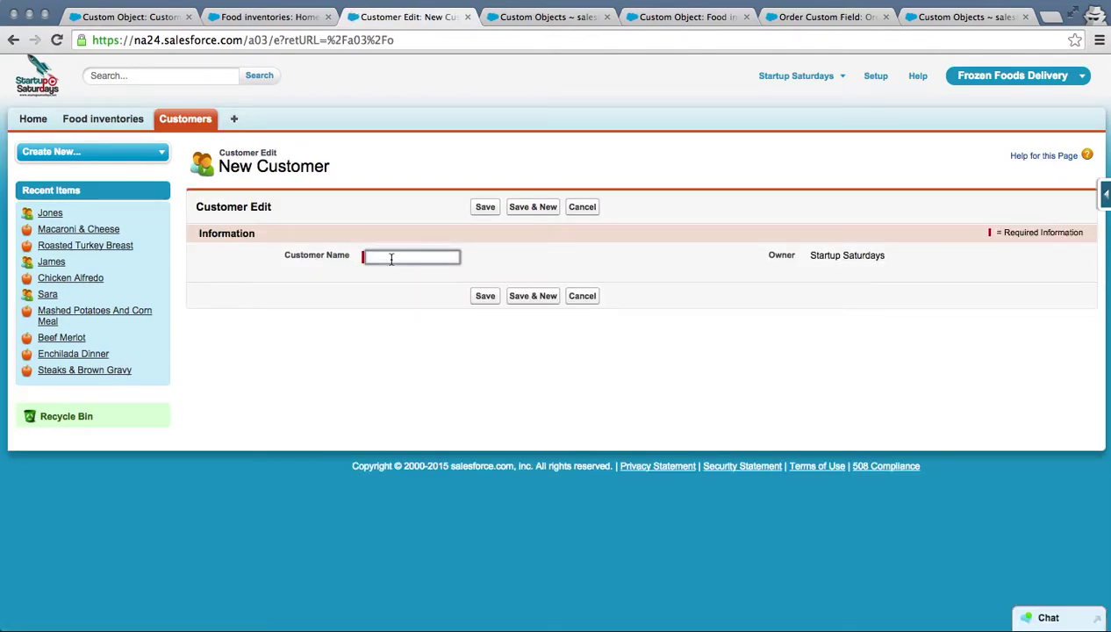
text(Scott)
click(486, 297)
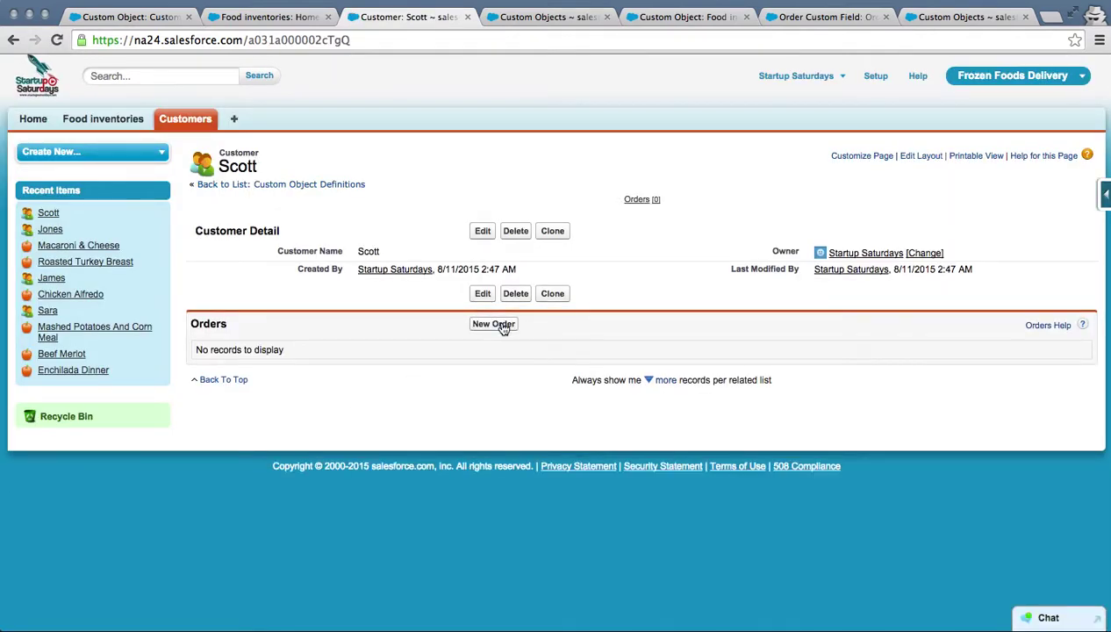
Create an order for this customer with food inventory Chicken Alfredo and order quantity 50, and save it.
click(494, 324)
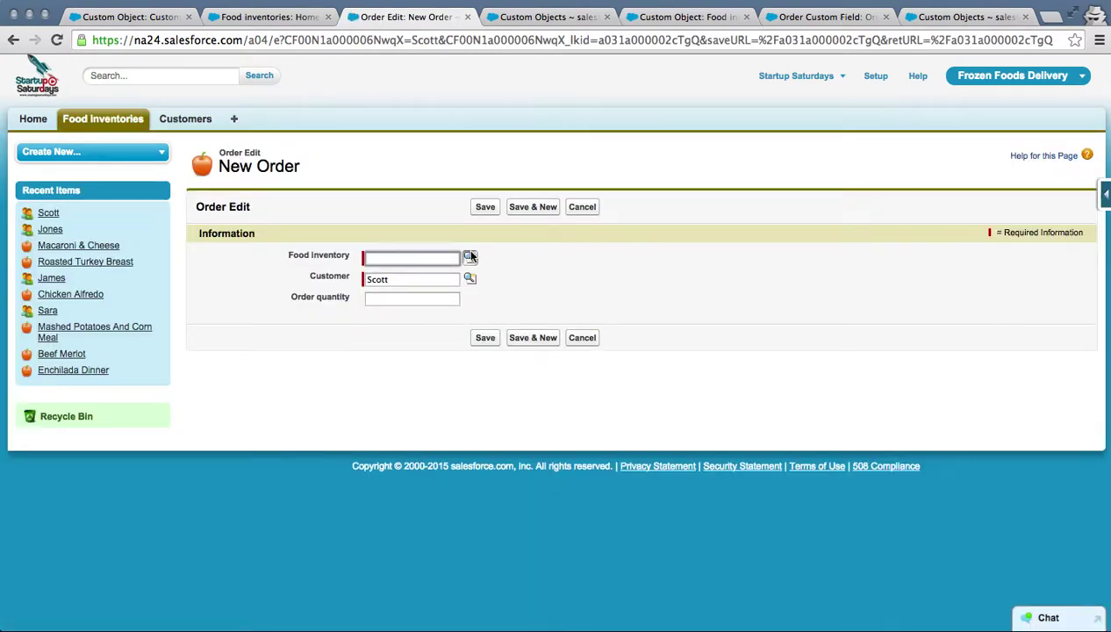
click(470, 256)
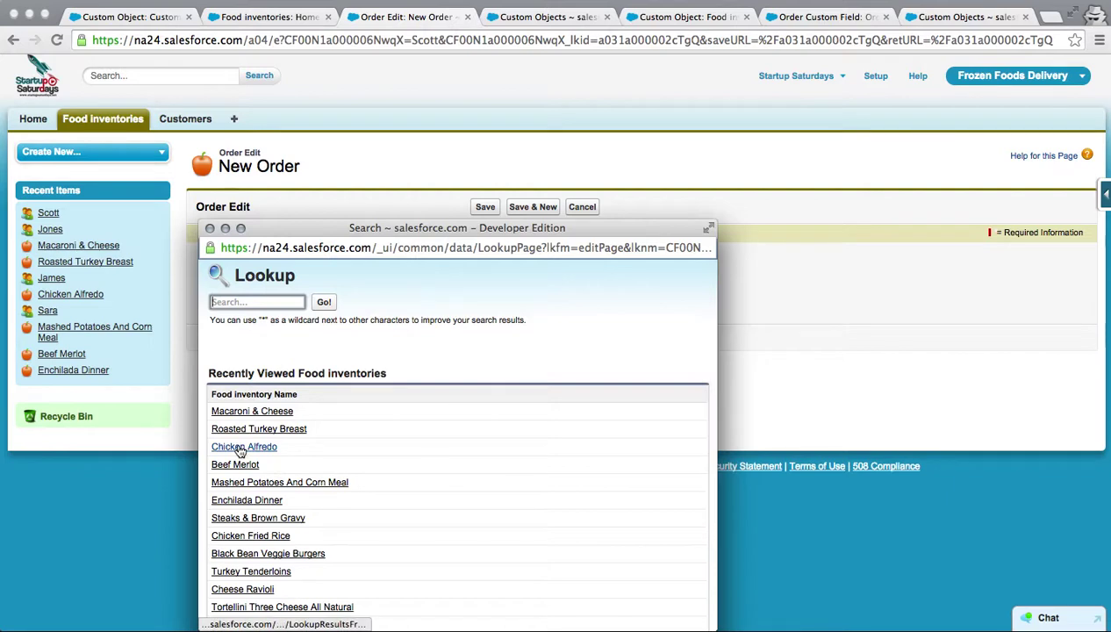
click(243, 447)
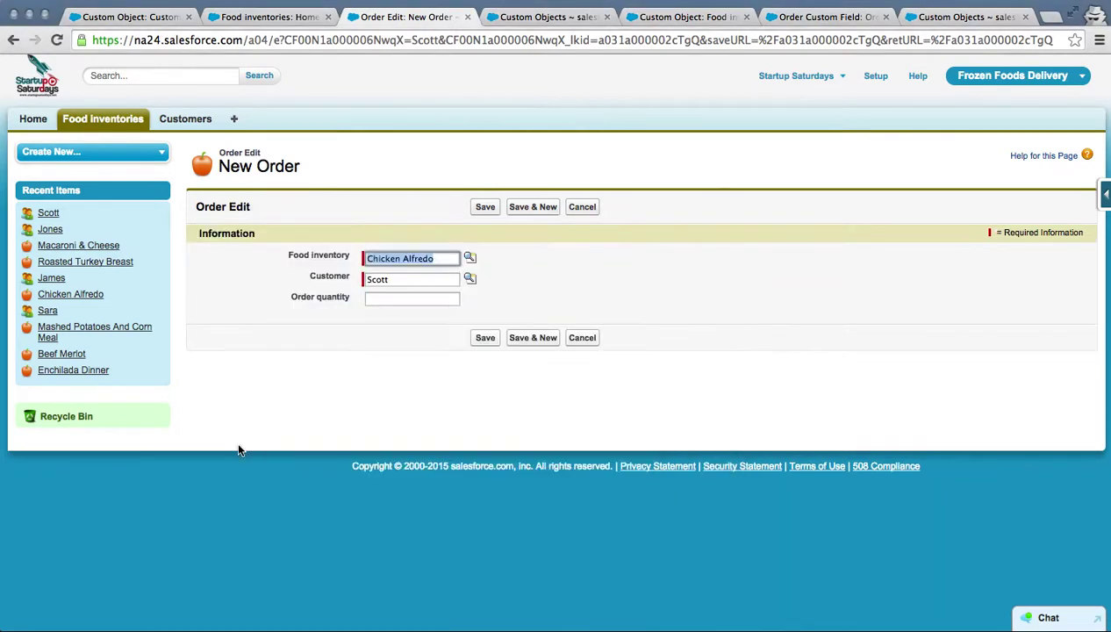
click(397, 298)
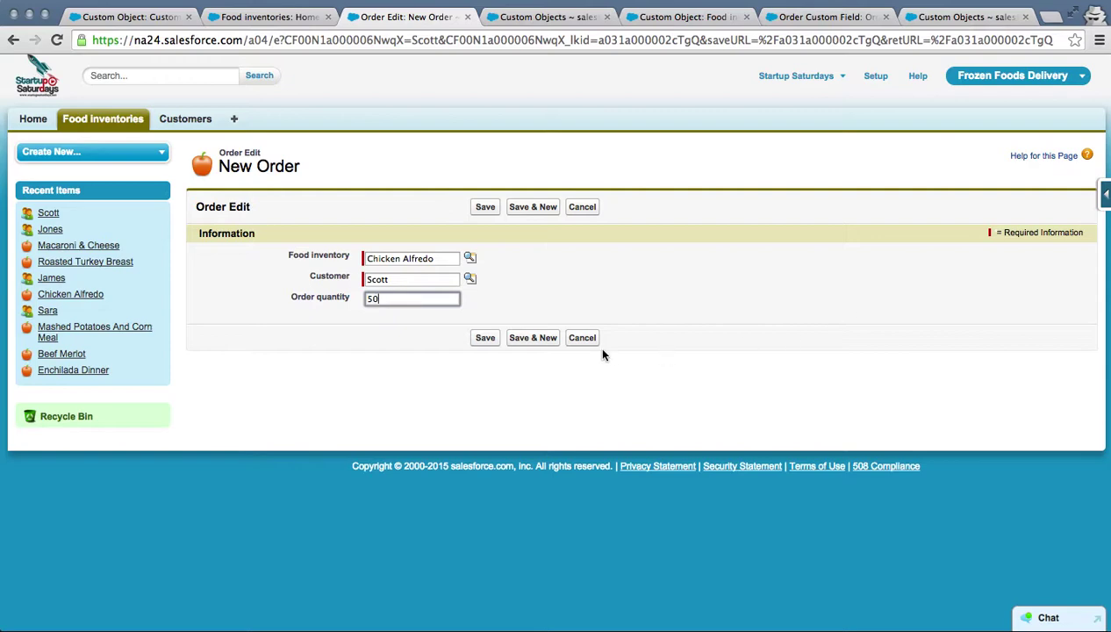
click(487, 341)
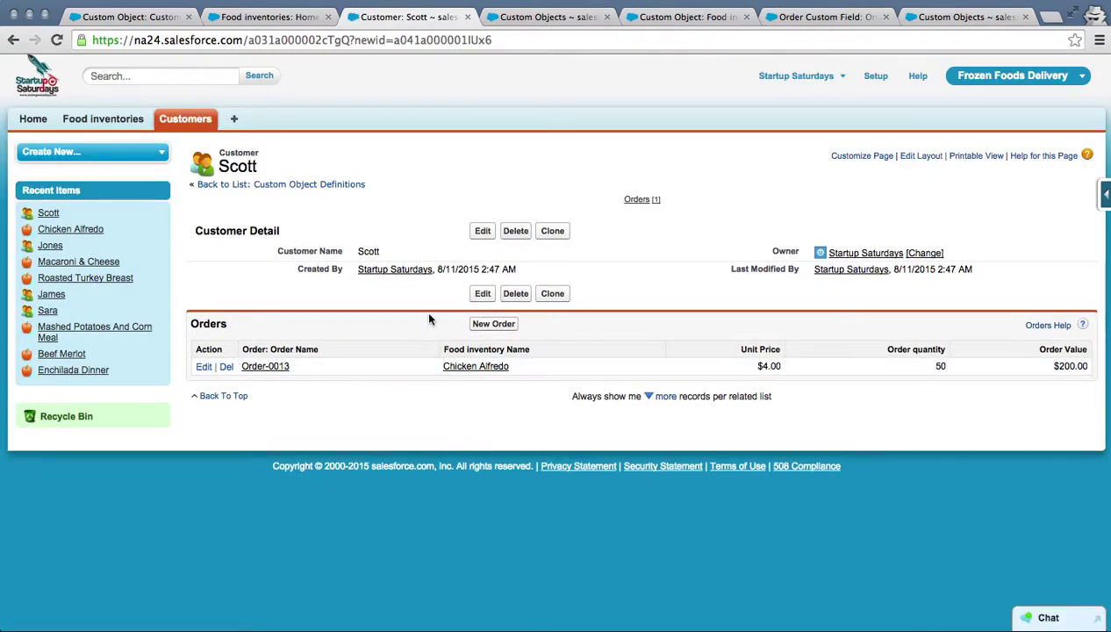
Create another order for this customer with food inventory Great Value Crinkle Cut French Fried Potatoes and order quantity 1000, and save it.
click(490, 325)
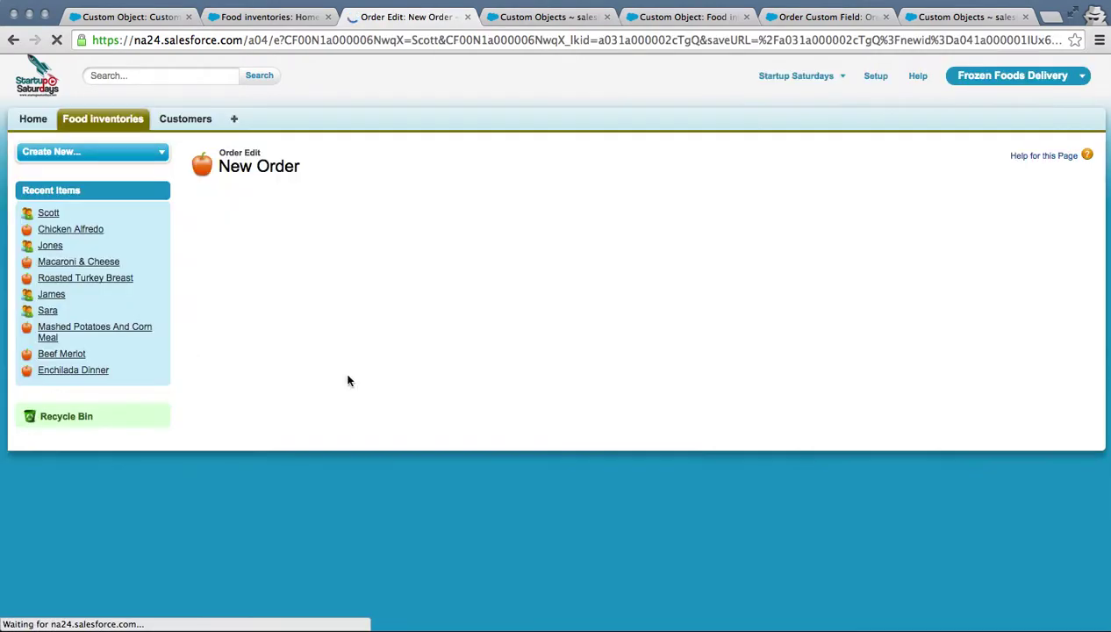
click(470, 259)
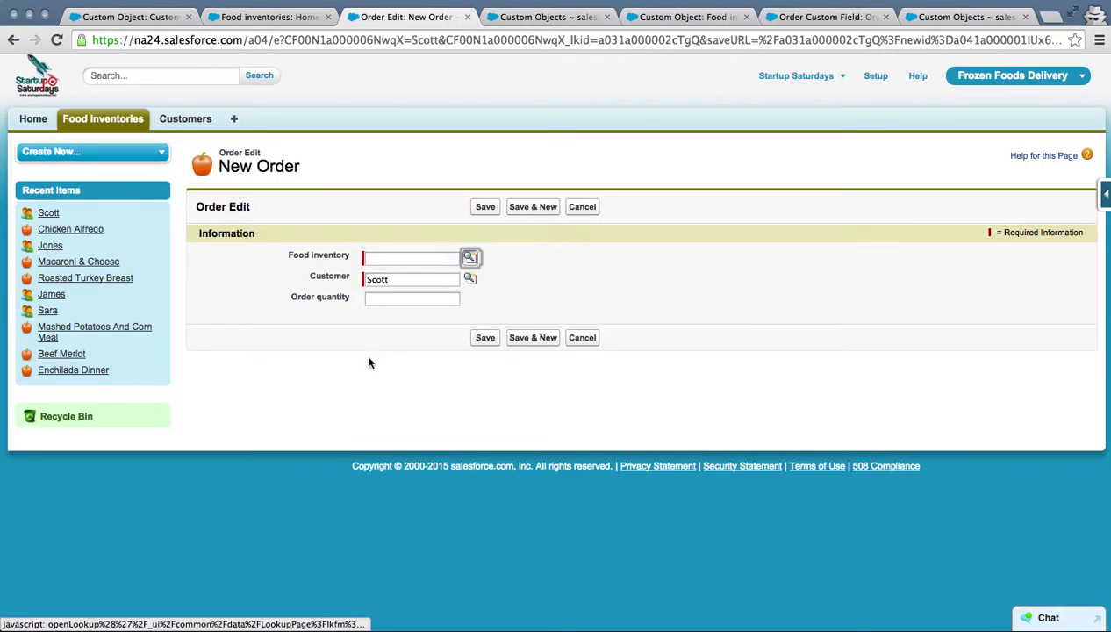
scroll(311, 402, down, 5)
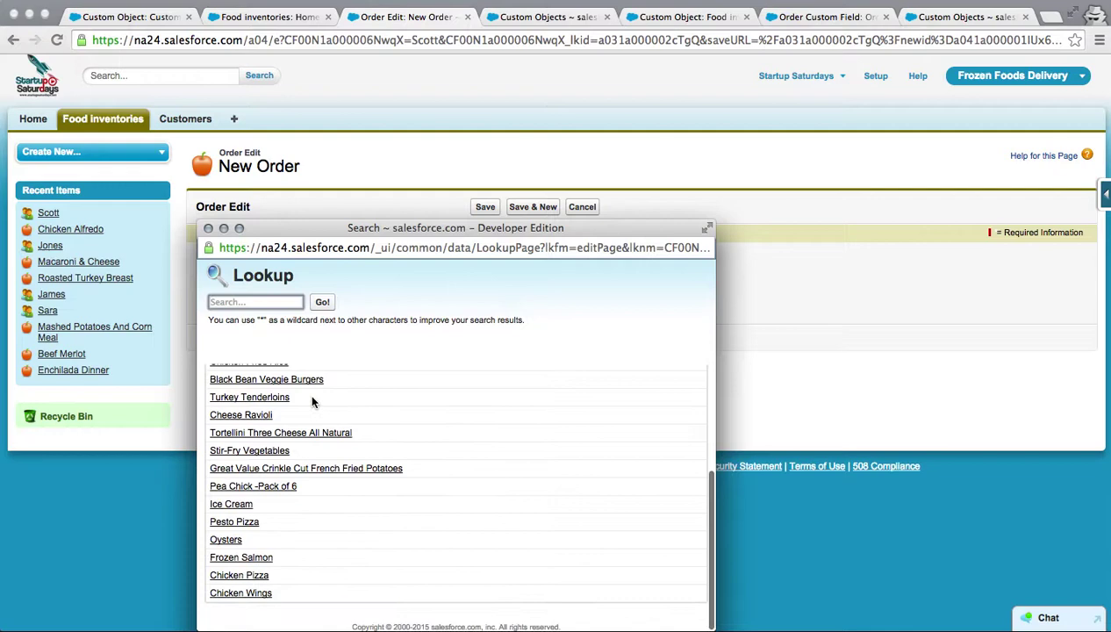
click(226, 469)
click(392, 297)
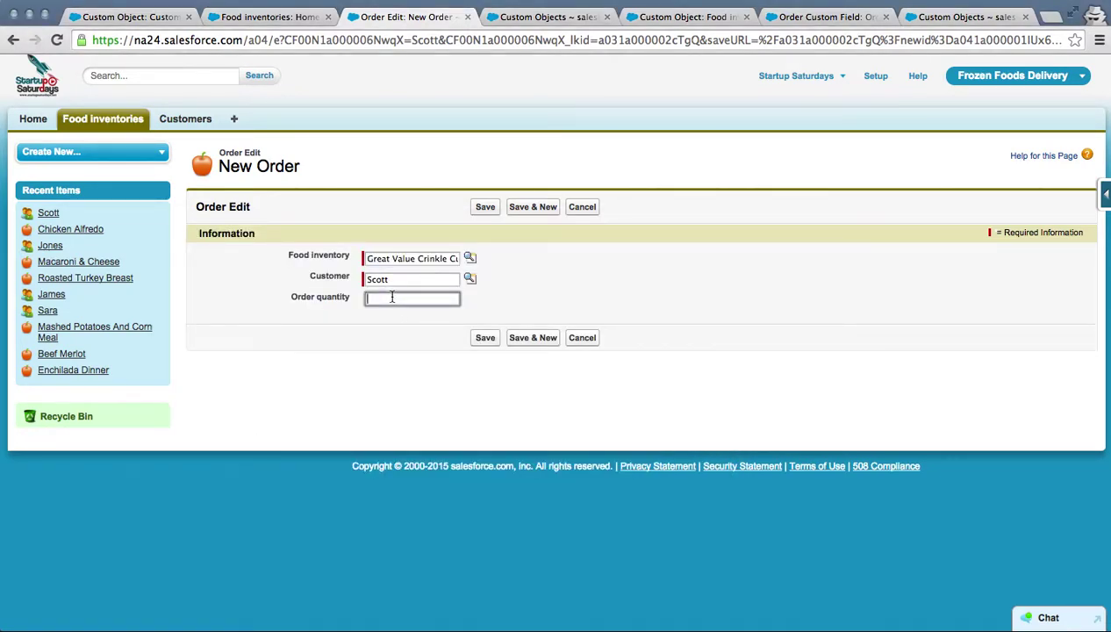
click(484, 337)
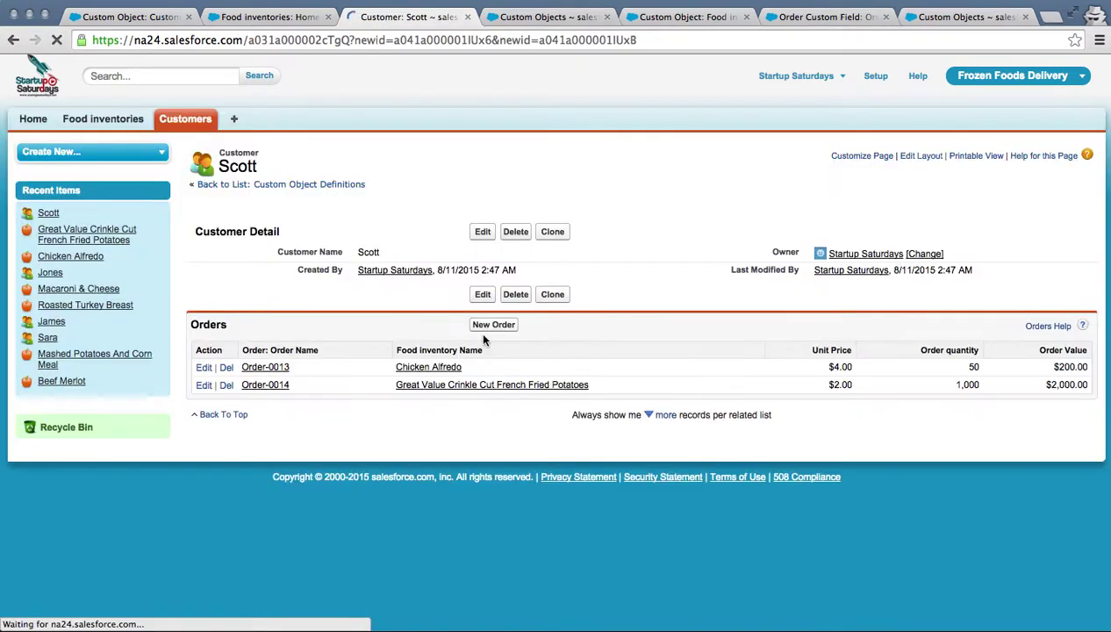